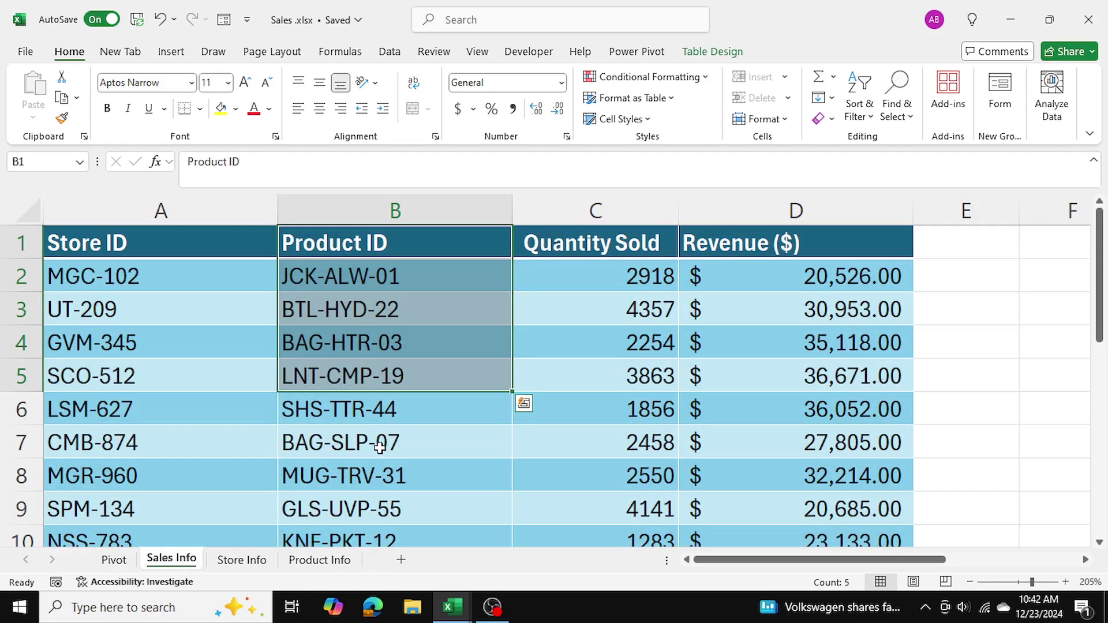
Inspect the Sales Info Store ID, Product ID, Quantity Sold and Revenue columns, then go to Store Info
left_click(176, 414)
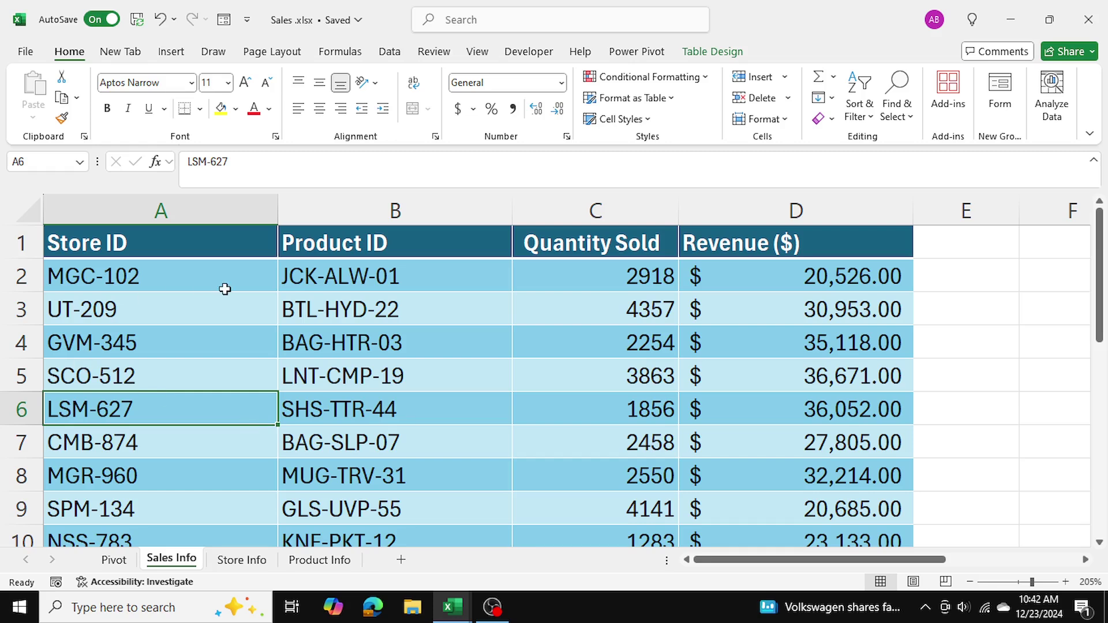
left_click_drag(159, 239, 178, 381)
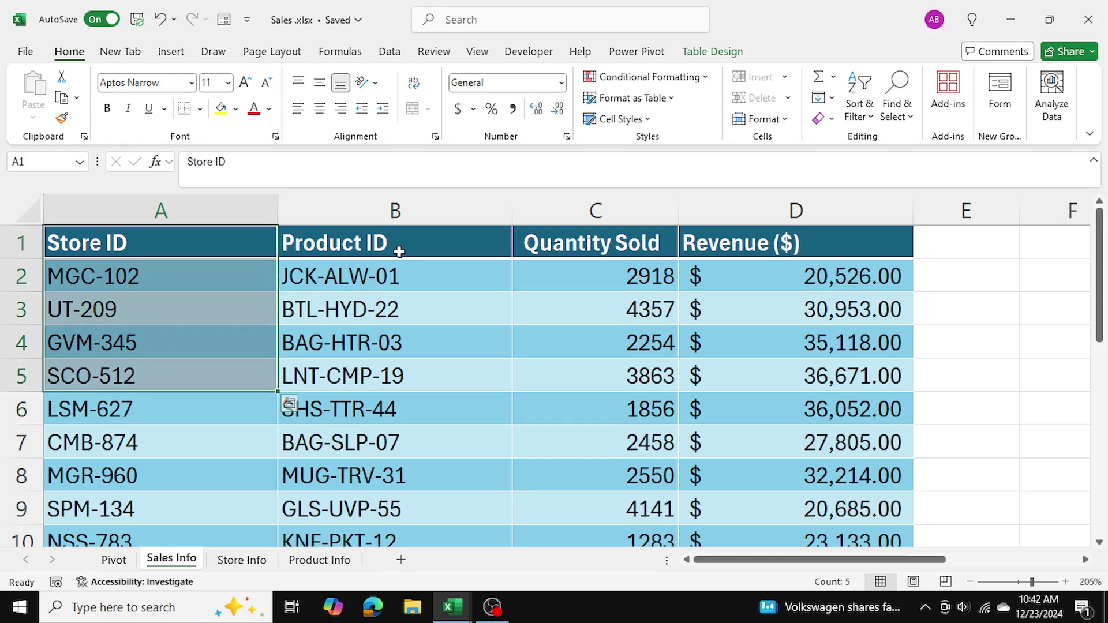
left_click(320, 275)
left_click(223, 275)
left_click(341, 270)
left_click(604, 277)
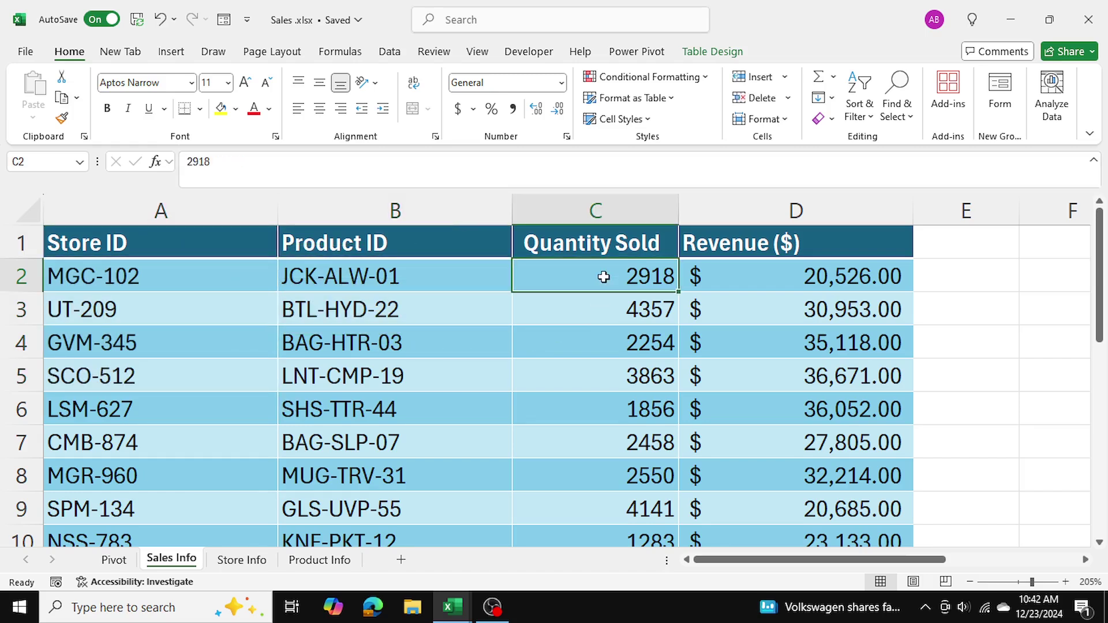
left_click(808, 274)
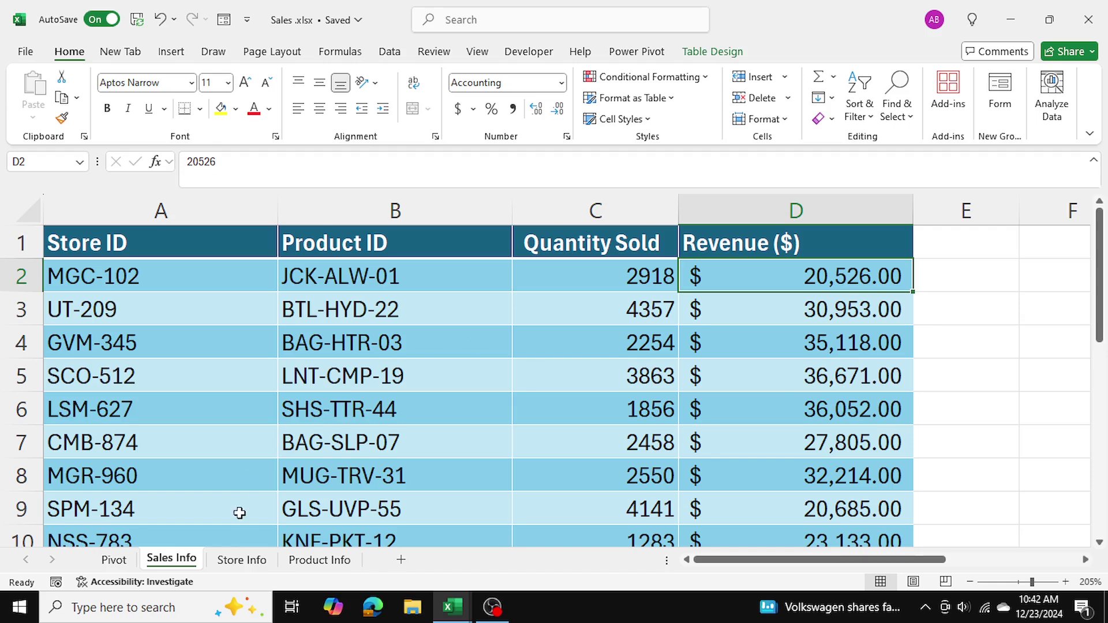
left_click(241, 560)
Inspect Store Info's store IDs, names and regions, such as MGC-102 Mountain Gear Co. in Western Highlands
left_click(356, 431)
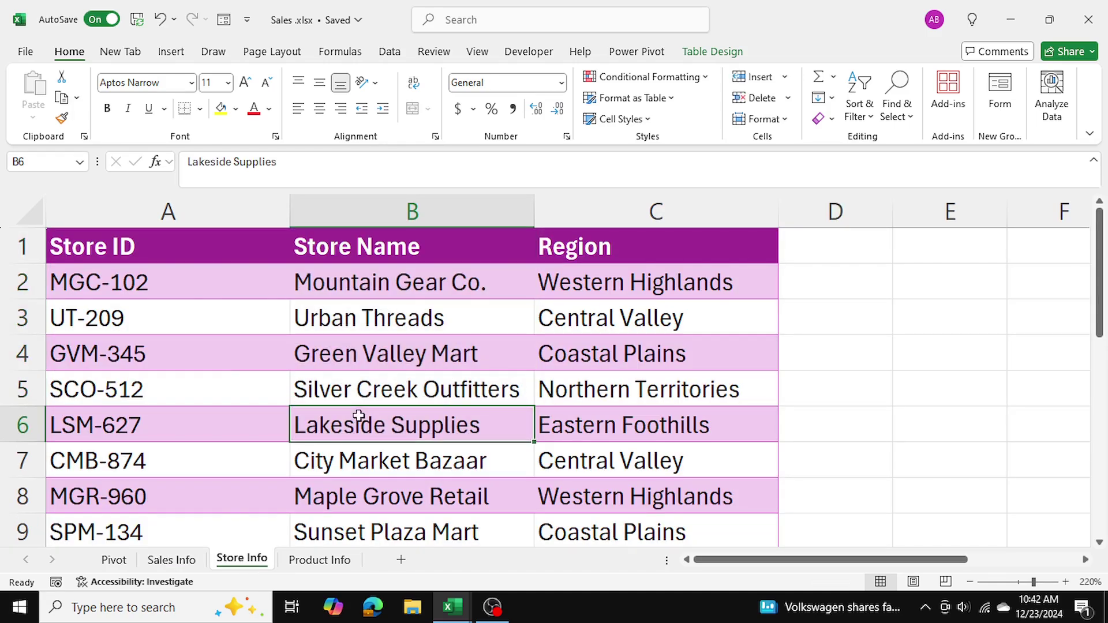
left_click_drag(124, 247, 602, 301)
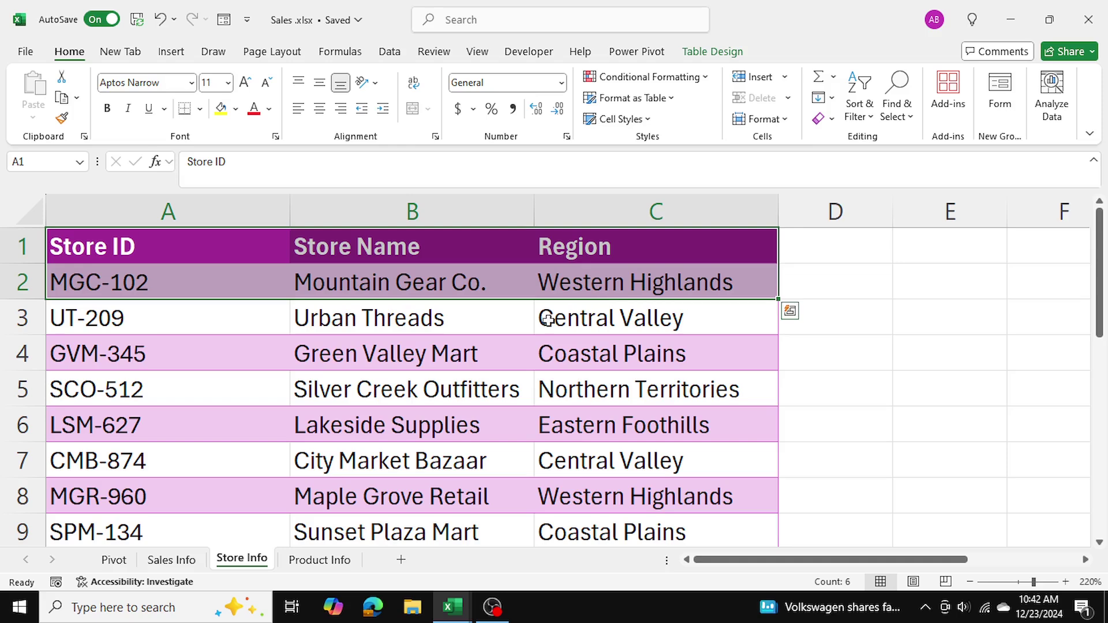
left_click(153, 324)
left_click(142, 285)
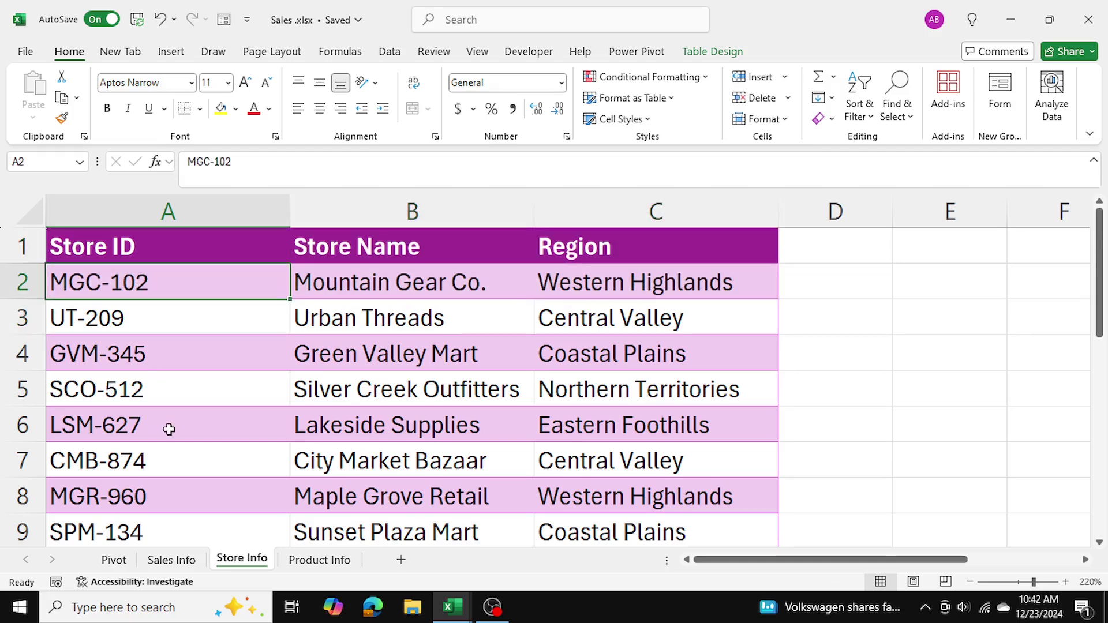
left_click(337, 290)
left_click(620, 284)
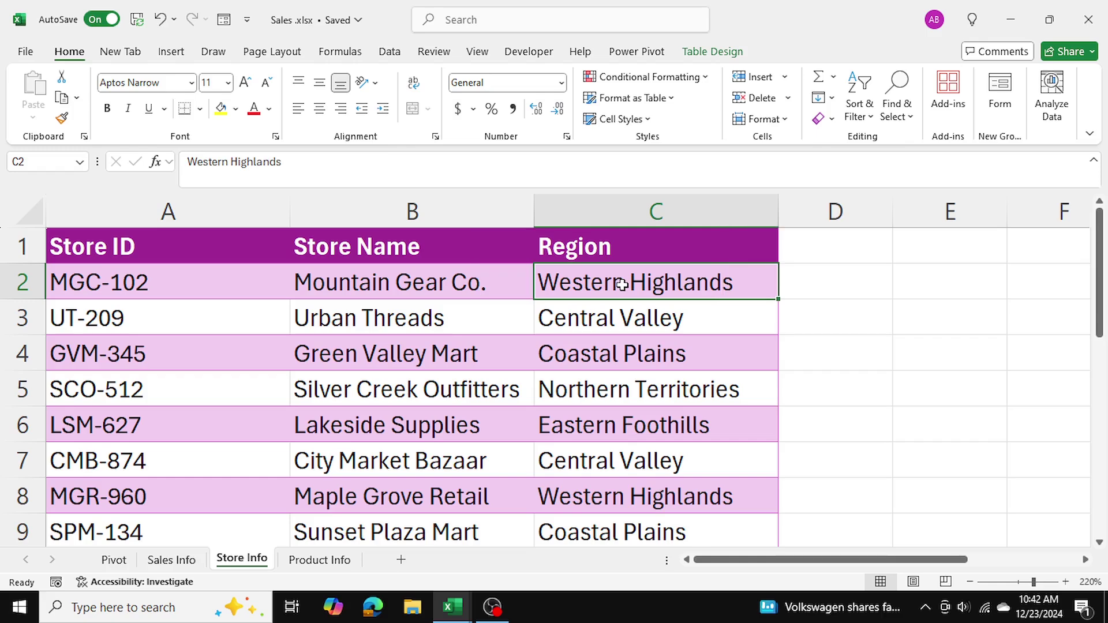
Check the Product Info sheet's Product IDs and names, then return to Sales Info
left_click(326, 562)
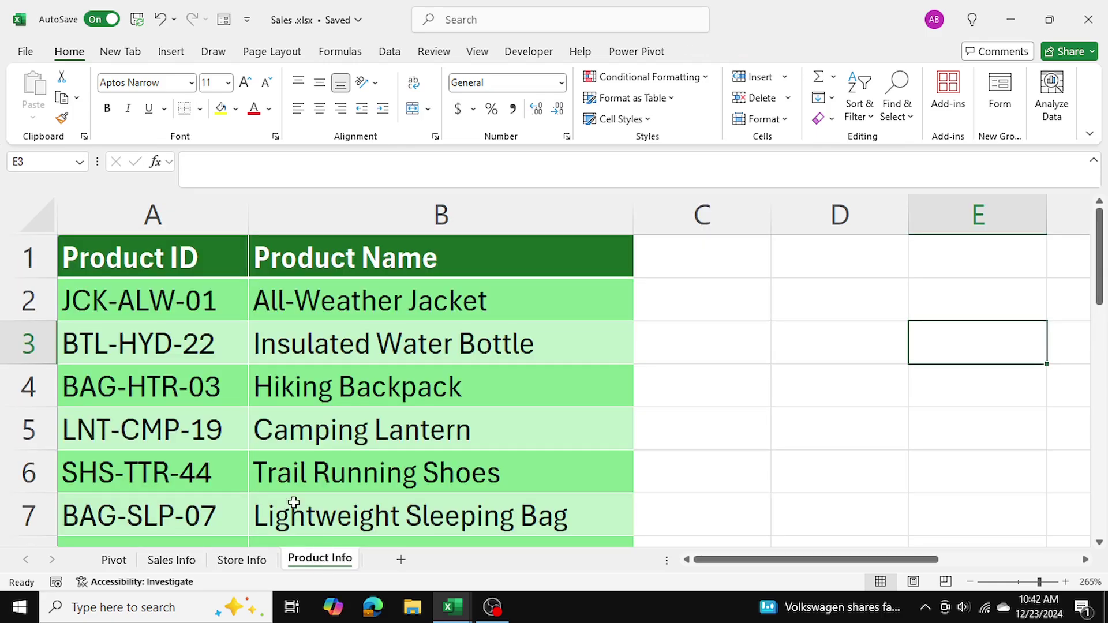
left_click(148, 303)
left_click(363, 309)
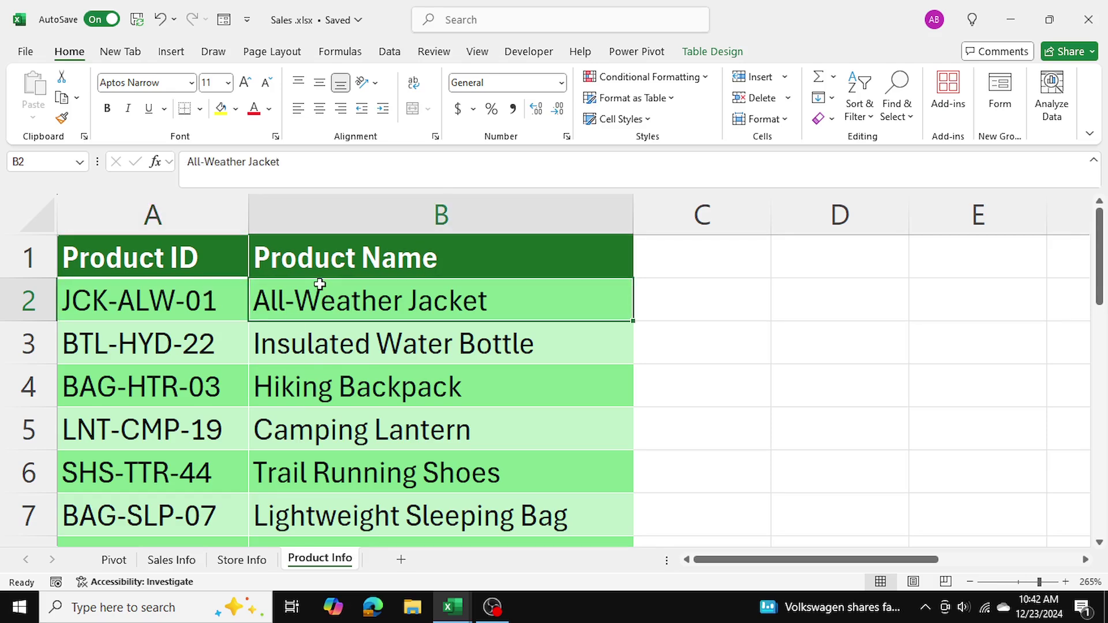
left_click(173, 561)
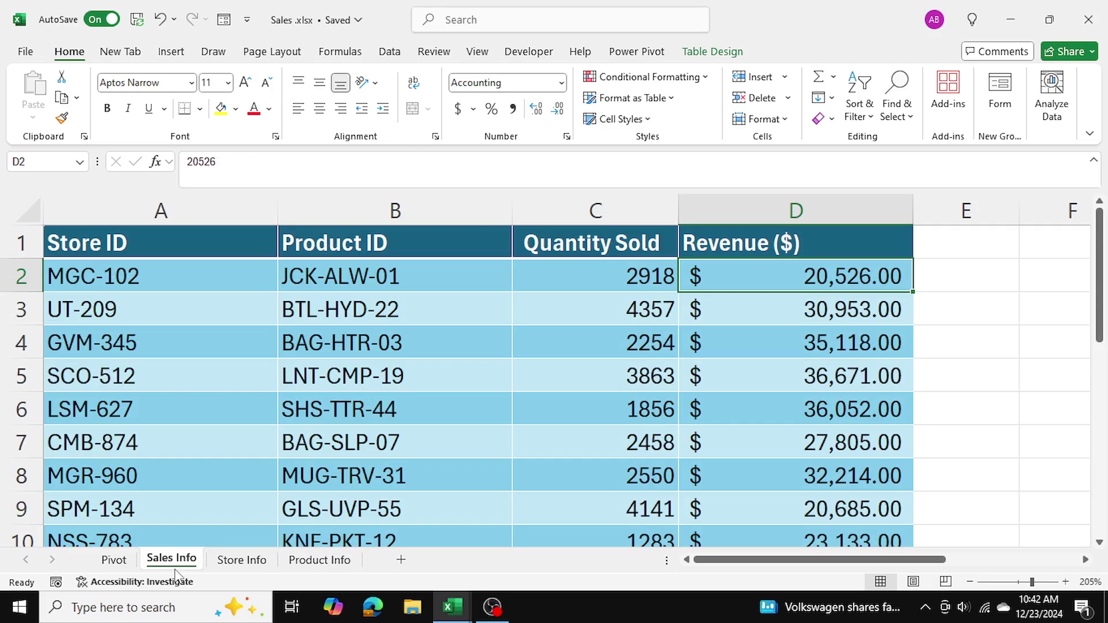
left_click(165, 276)
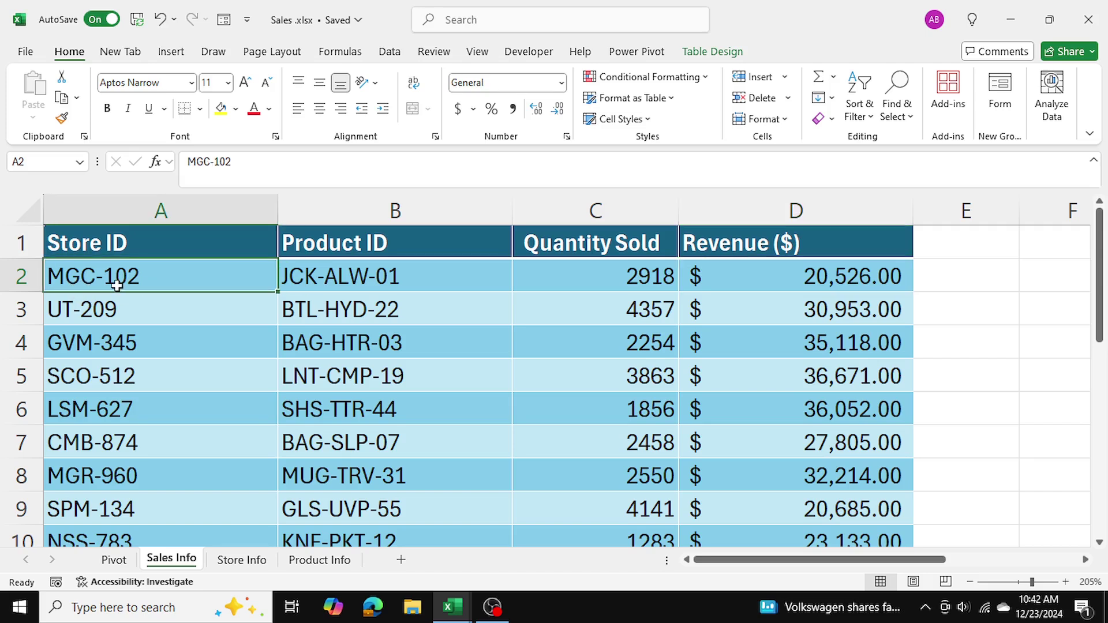
left_click(22, 276)
left_click(228, 111)
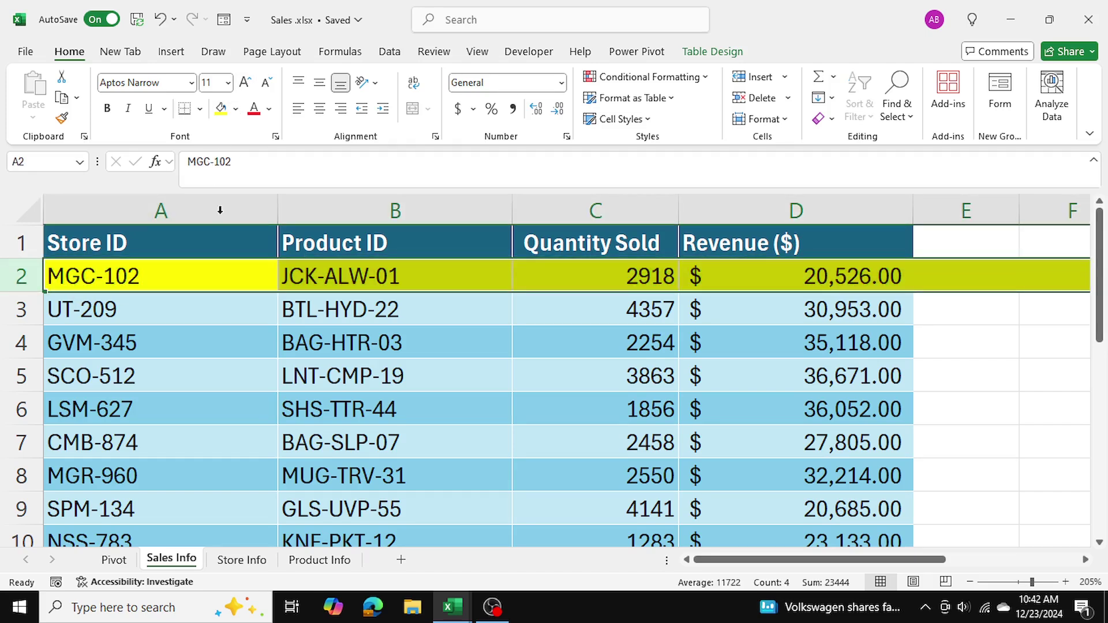
left_click(210, 295)
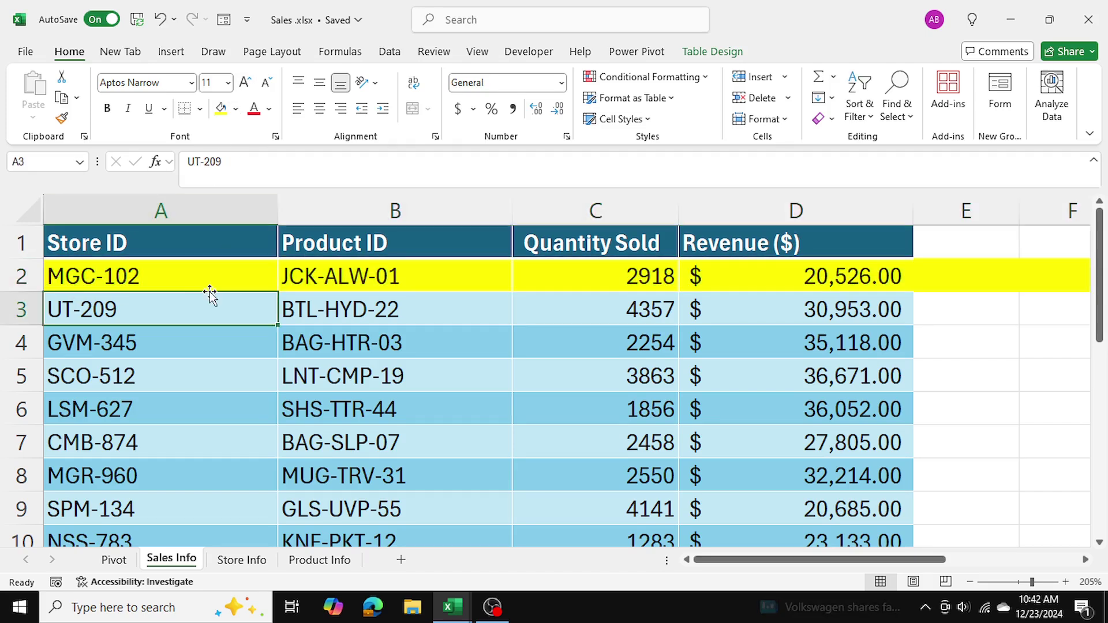
left_click(243, 566)
left_click(169, 290)
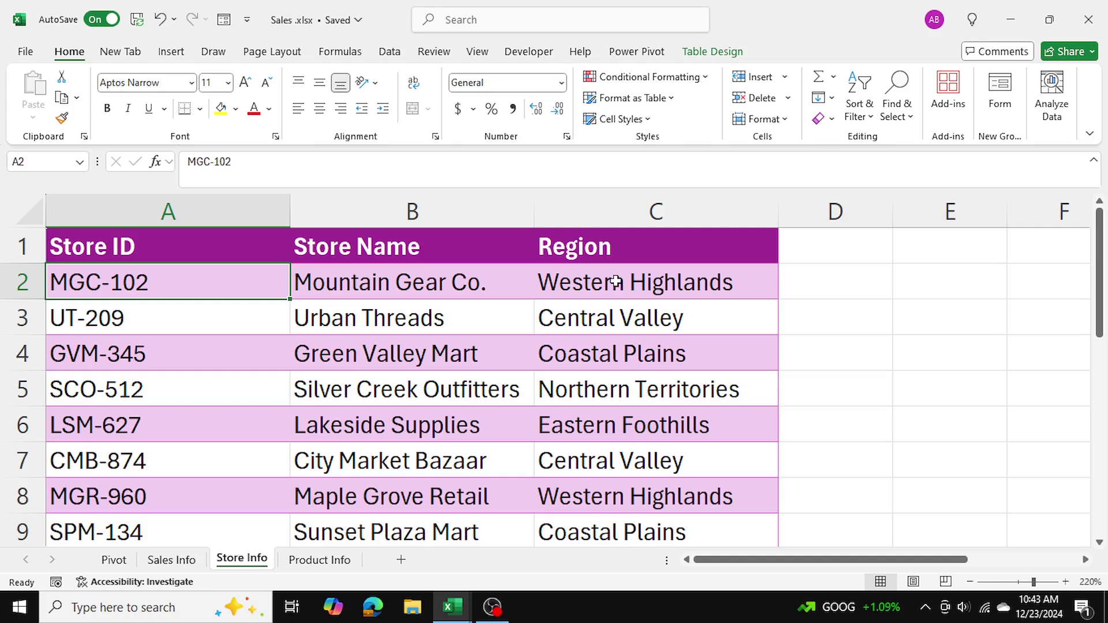
left_click(173, 562)
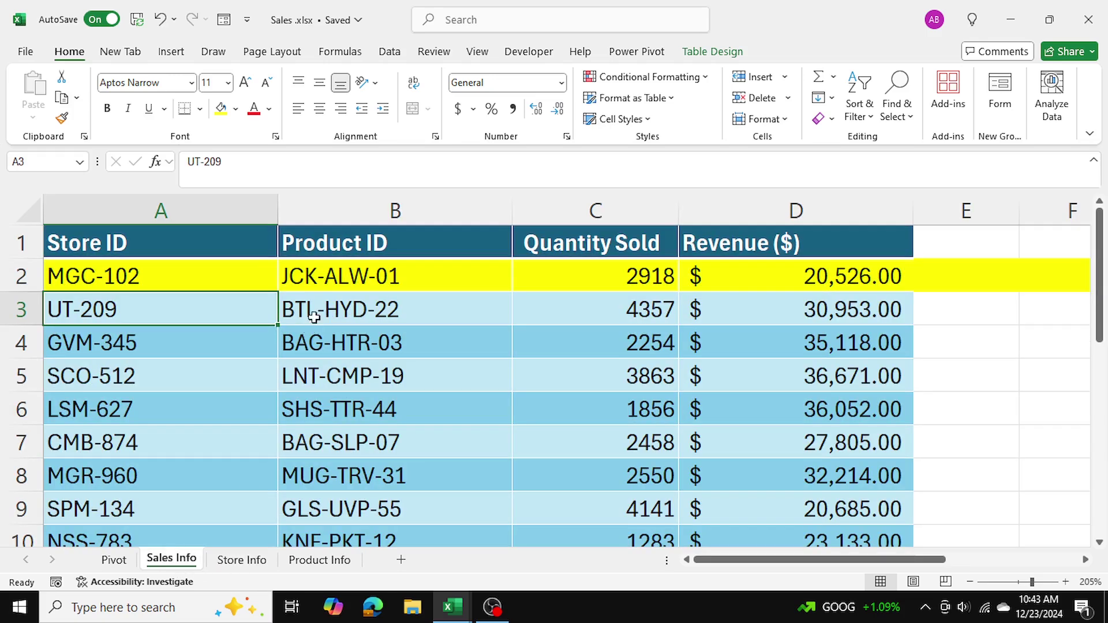
left_click(323, 282)
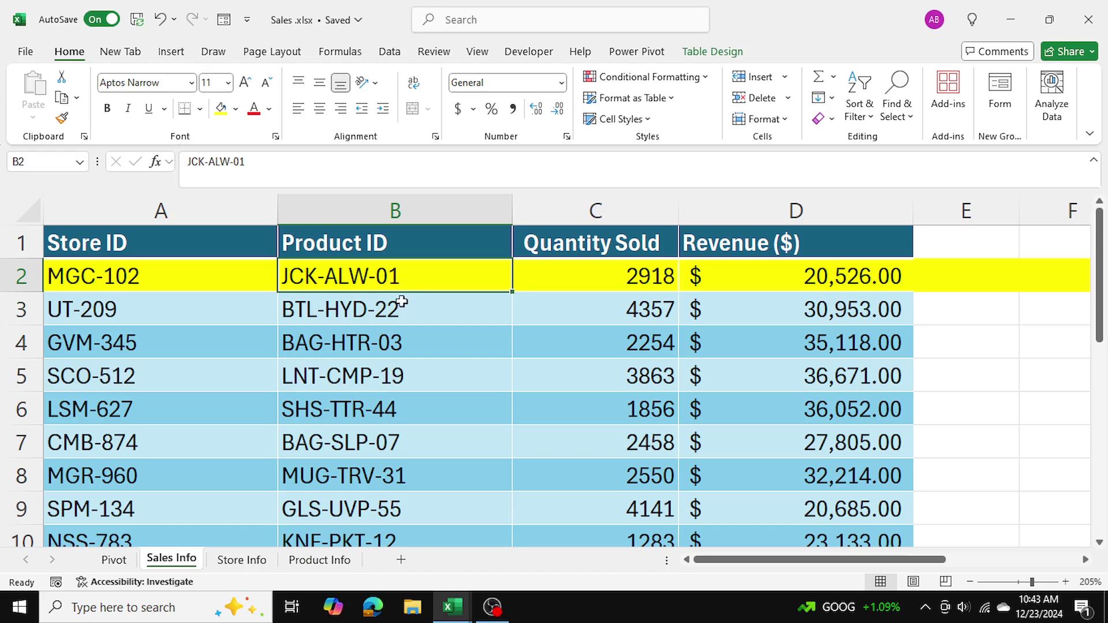
left_click(324, 563)
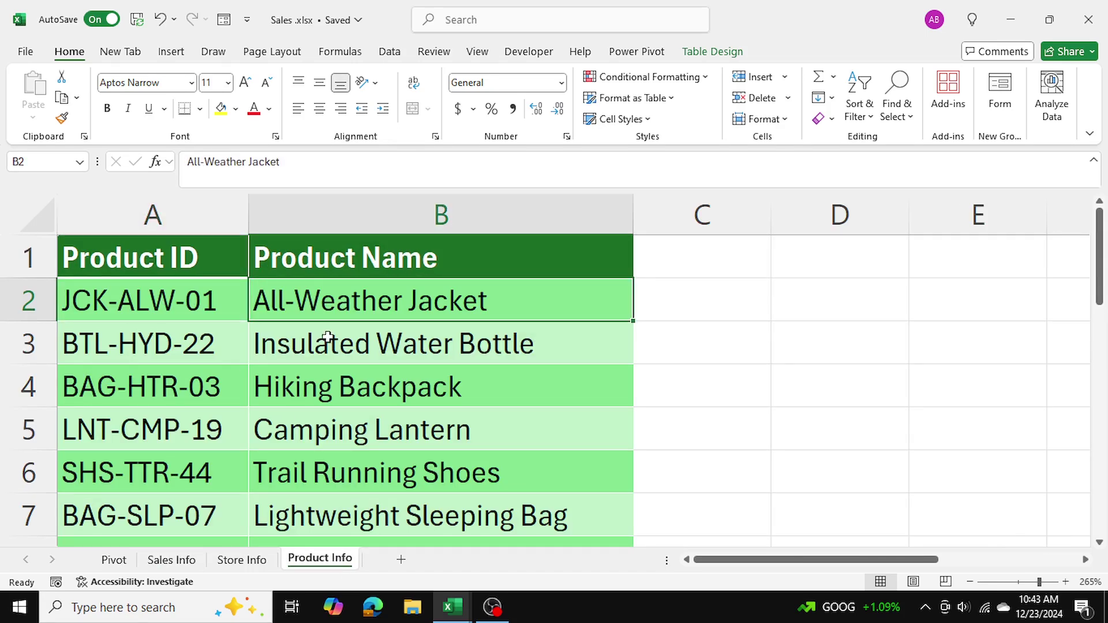
left_click(190, 560)
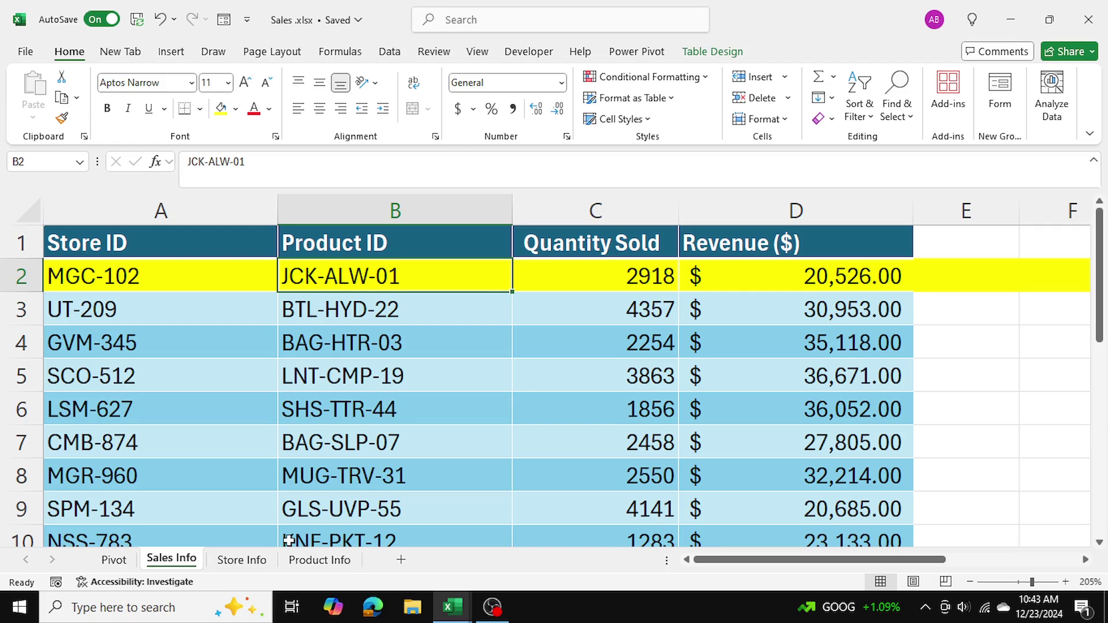
key("shift+space")
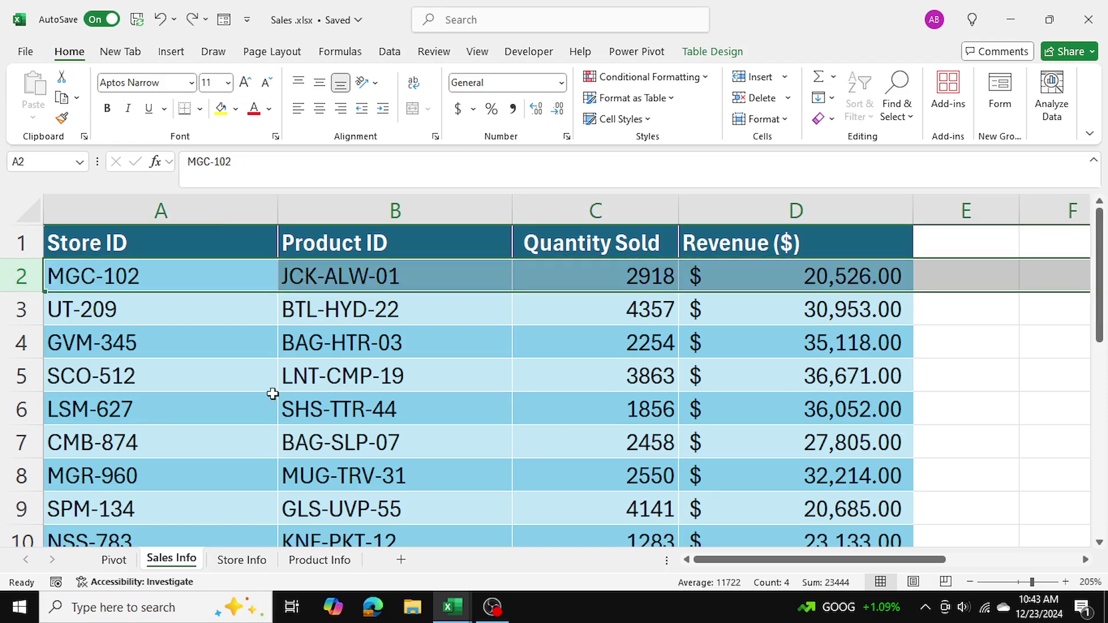
left_click(240, 559)
left_click(172, 559)
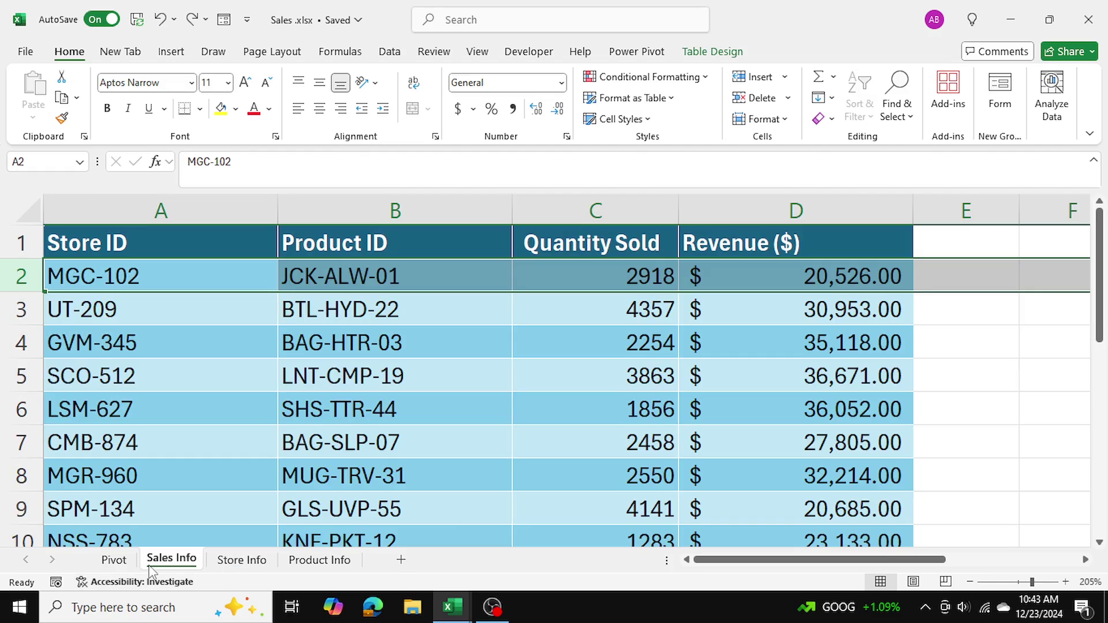
left_click(336, 399)
On the Pivot sheet, filter the Region slicer to Central Valley, then clear the filter
left_click(110, 561)
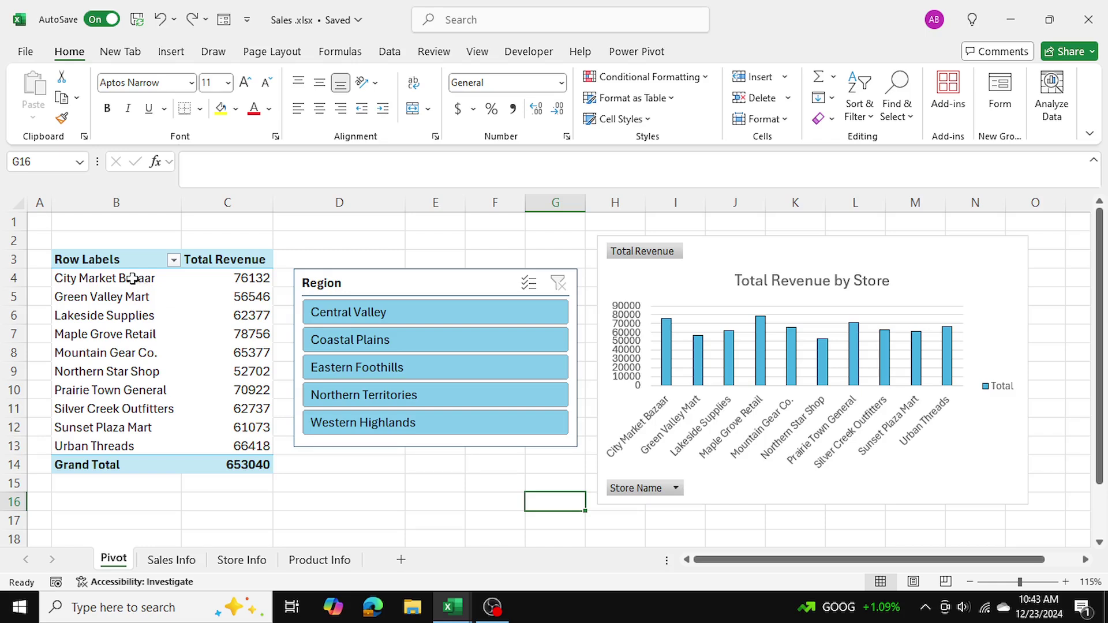
left_click_drag(231, 279, 197, 331)
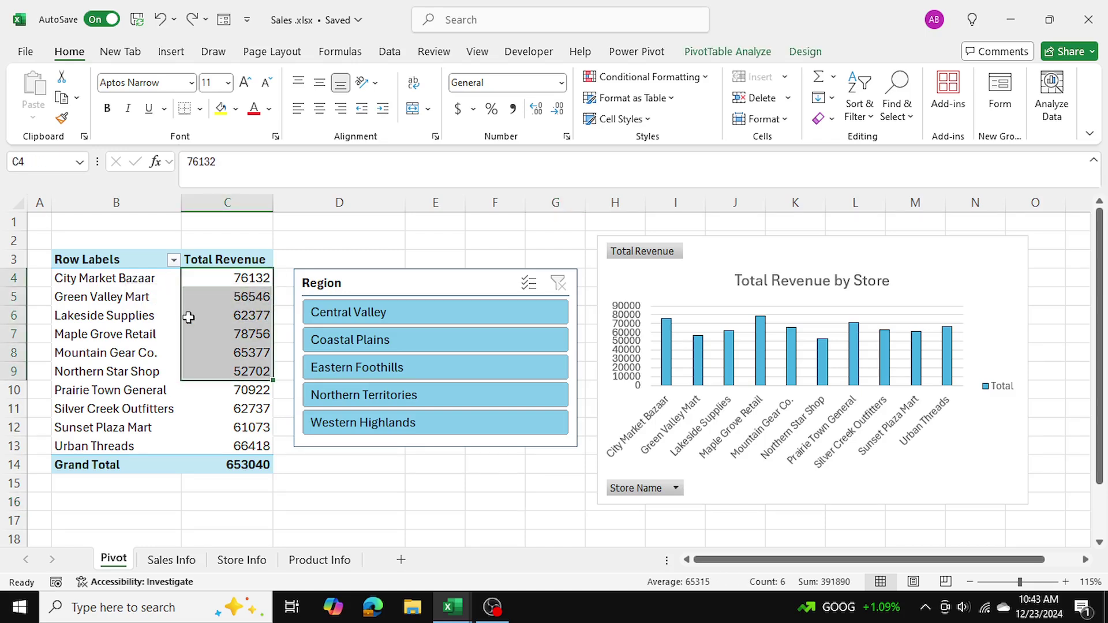
left_click(371, 289)
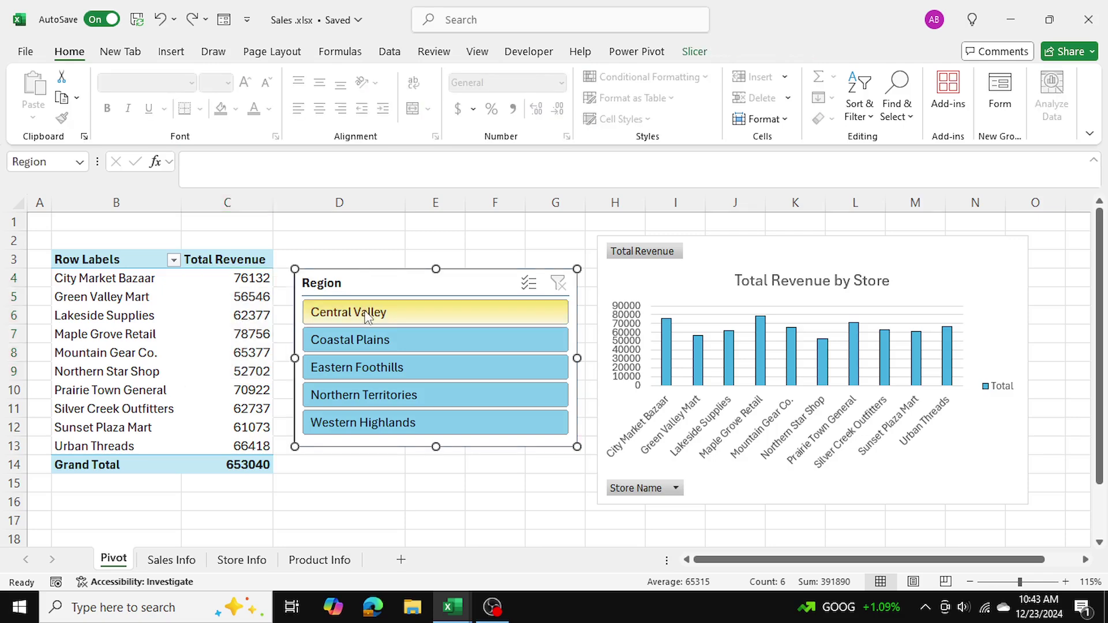
left_click(366, 317)
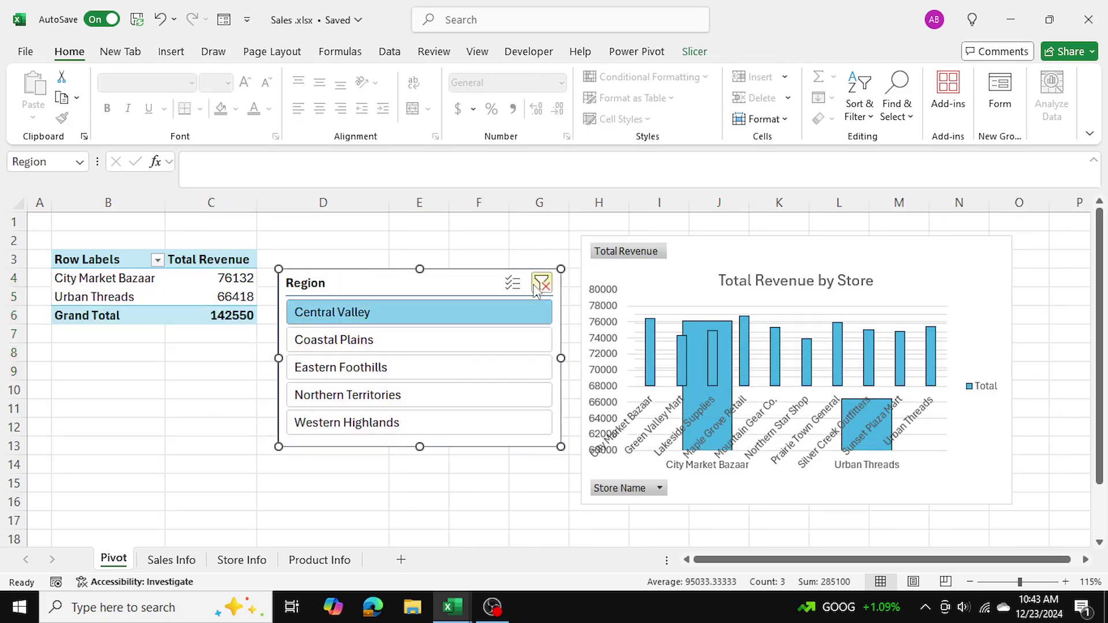
left_click(542, 283)
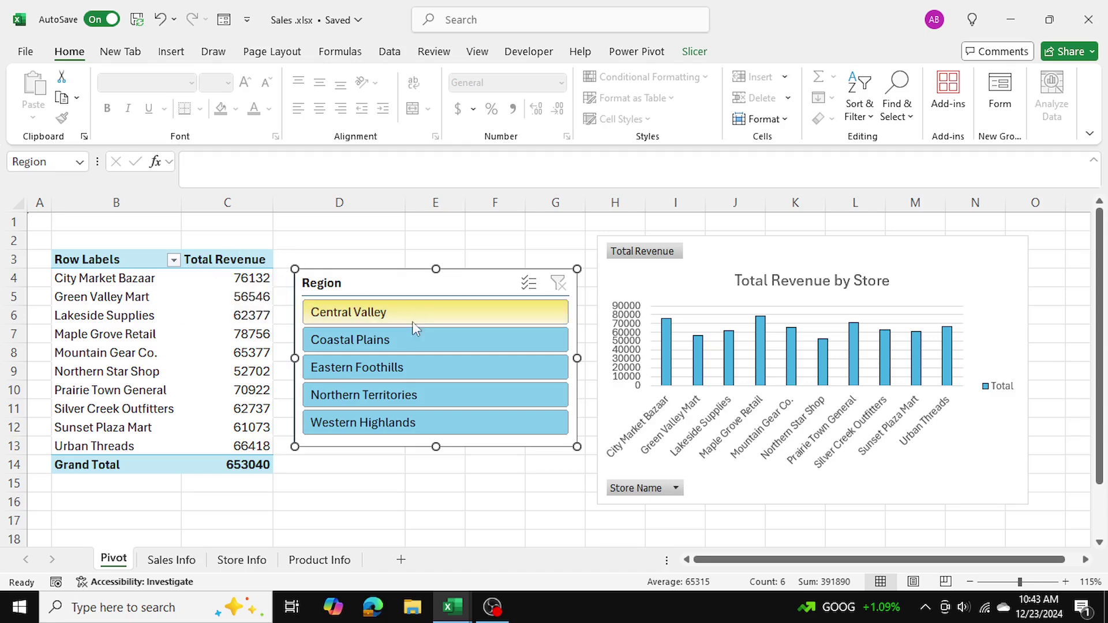
left_click(429, 500)
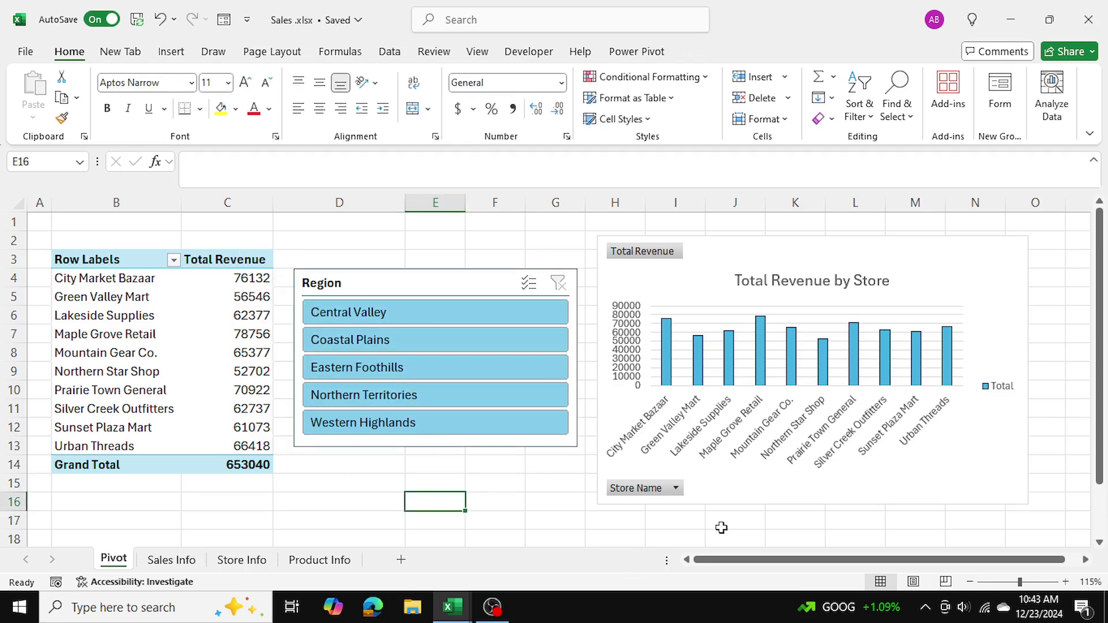
Select the Total Revenue by Store chart, then look through the Sales, Store and Product Info sheets
left_click(752, 263)
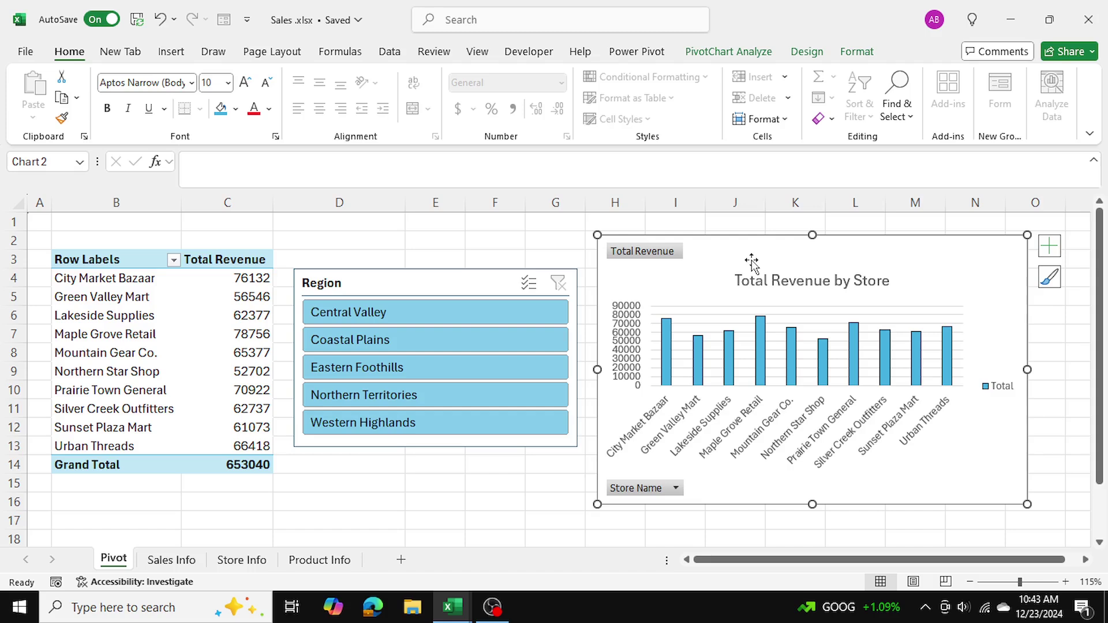
left_click(484, 235)
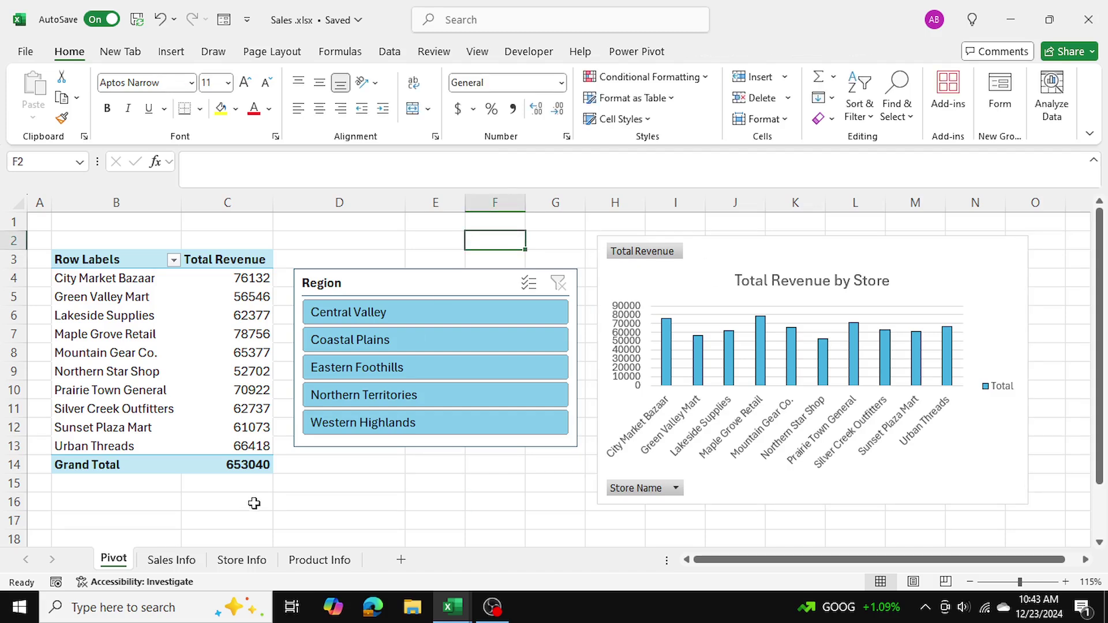
left_click(179, 563)
left_click(231, 563)
left_click(319, 560)
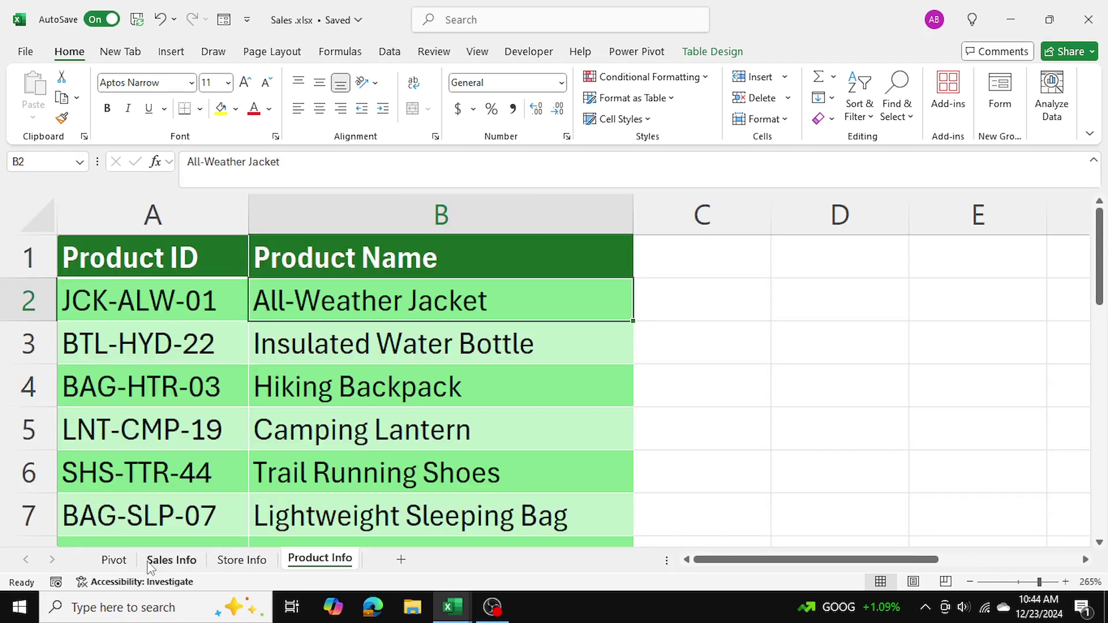
Compare the Sales Info Store ID values with the Store Info Store ID, Name and Region columns
left_click(154, 562)
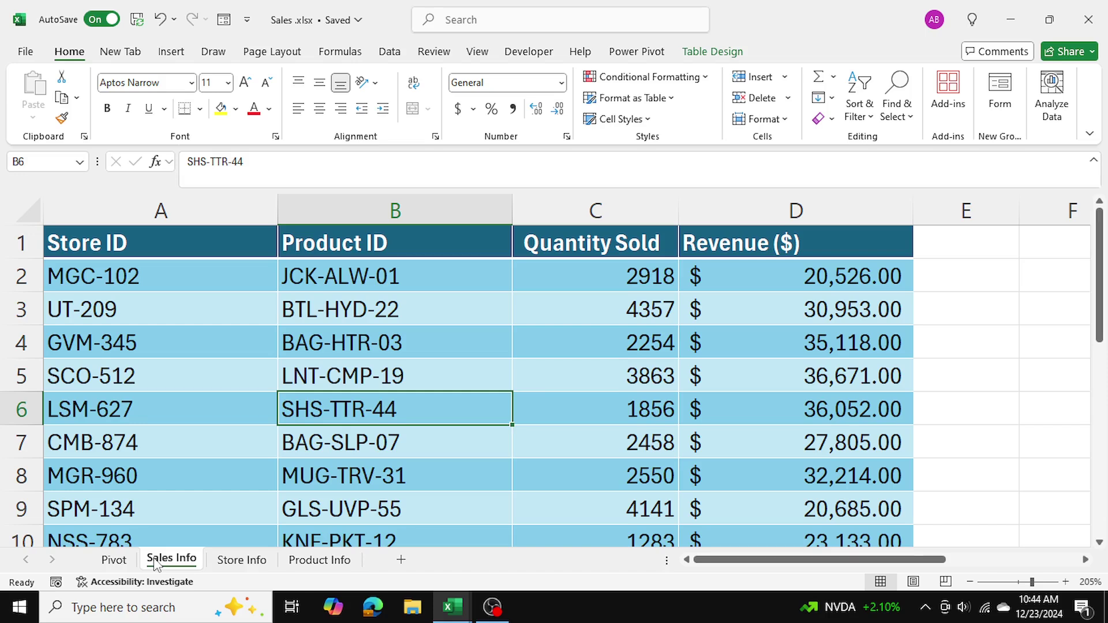
left_click_drag(177, 249, 182, 488)
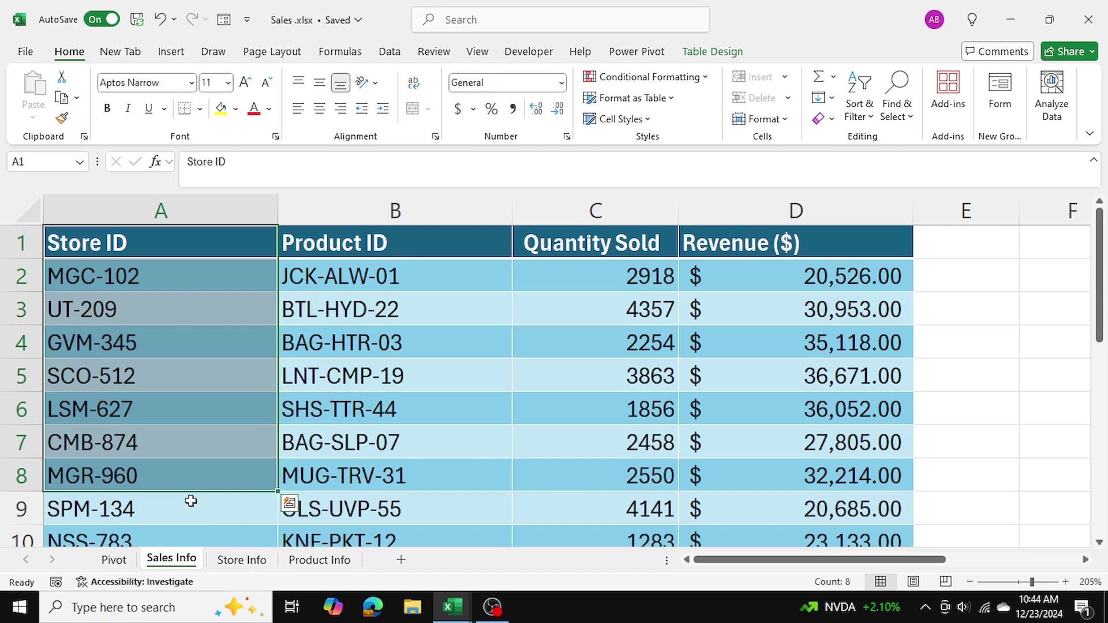
left_click(232, 563)
left_click_drag(136, 248, 141, 479)
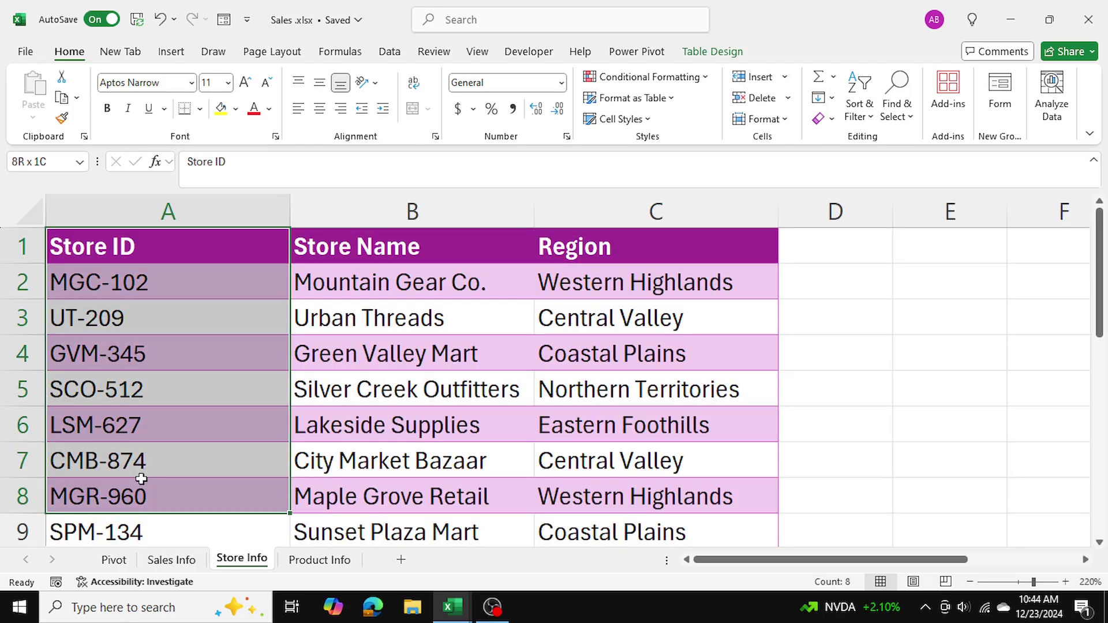
left_click_drag(399, 248, 547, 391)
Compare Sales Info Product IDs with the Product Info table, then return to the sales table
left_click(171, 560)
left_click_drag(334, 249, 341, 434)
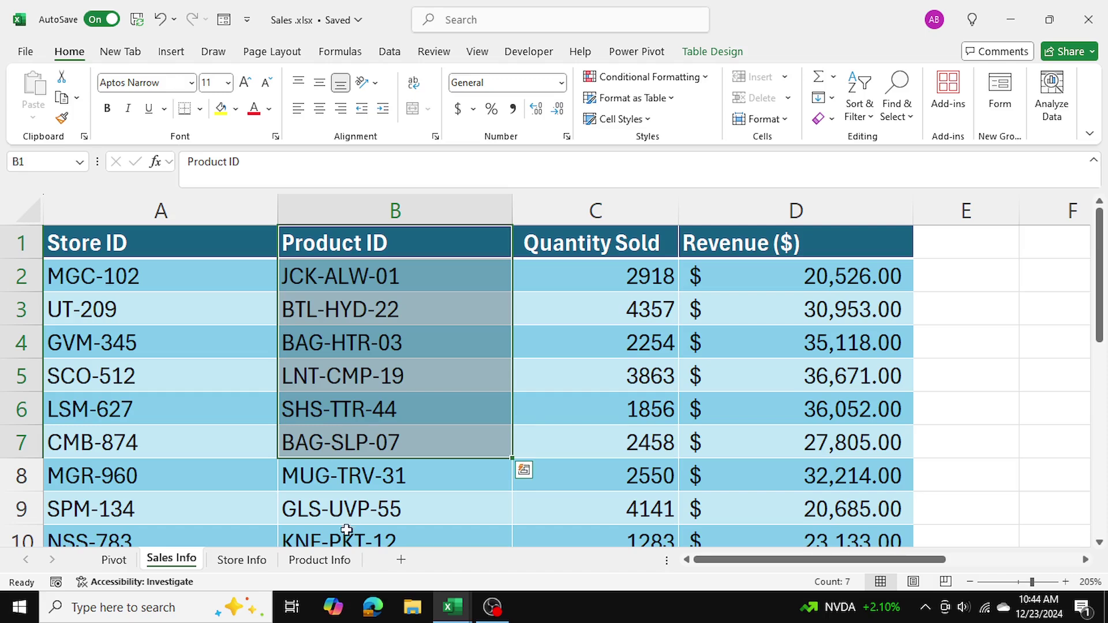
left_click(342, 560)
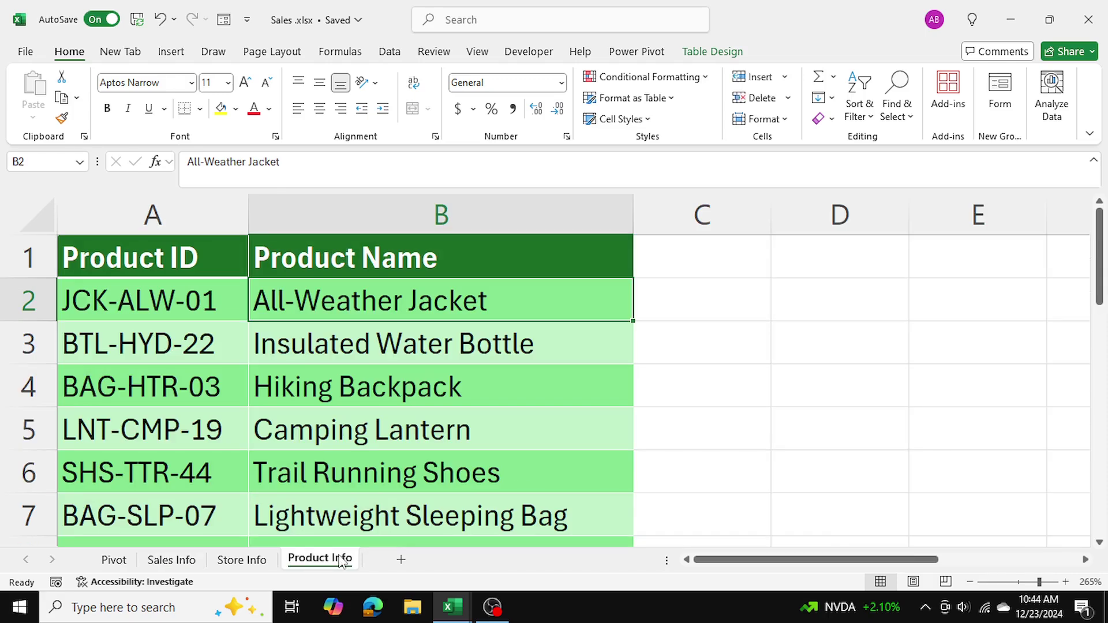
left_click_drag(163, 257, 390, 490)
left_click(676, 388)
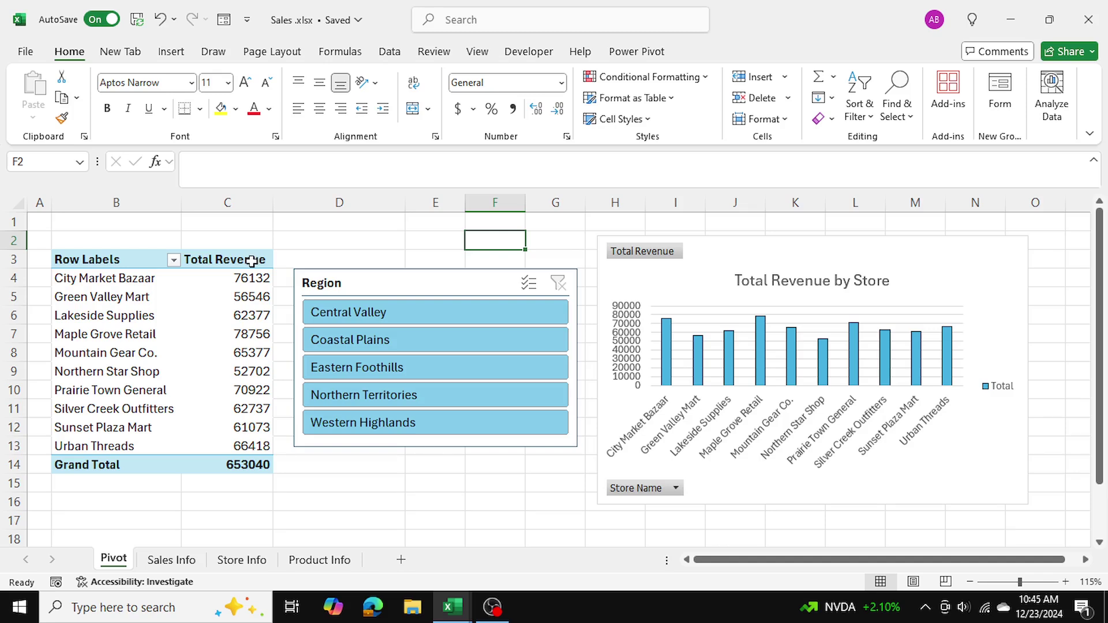
mouse_move(252, 304)
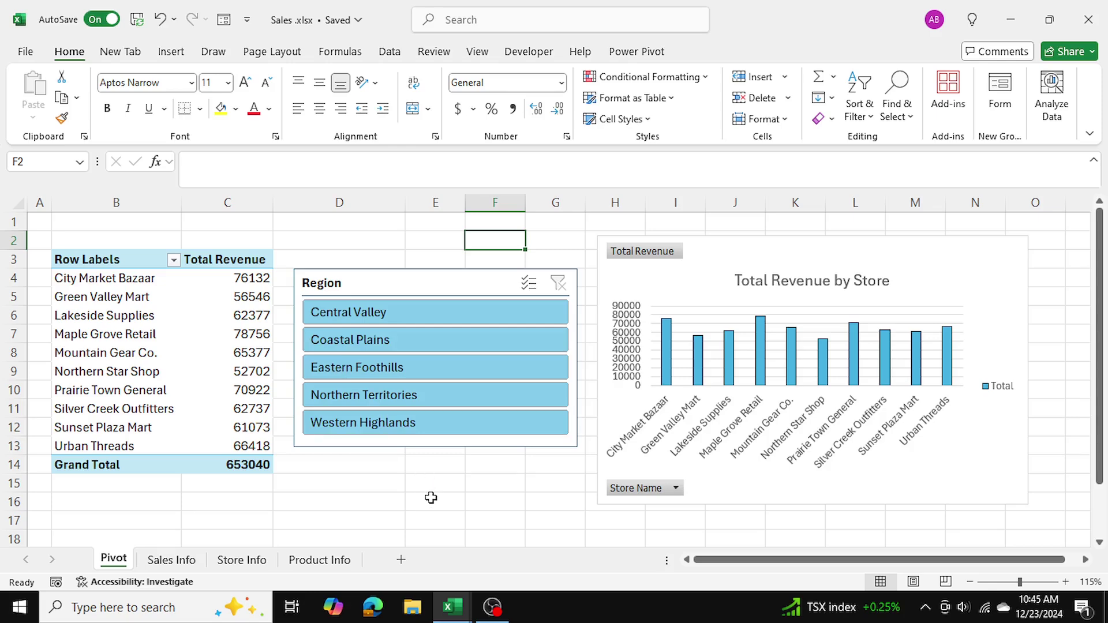
left_click(171, 558)
left_click(485, 306)
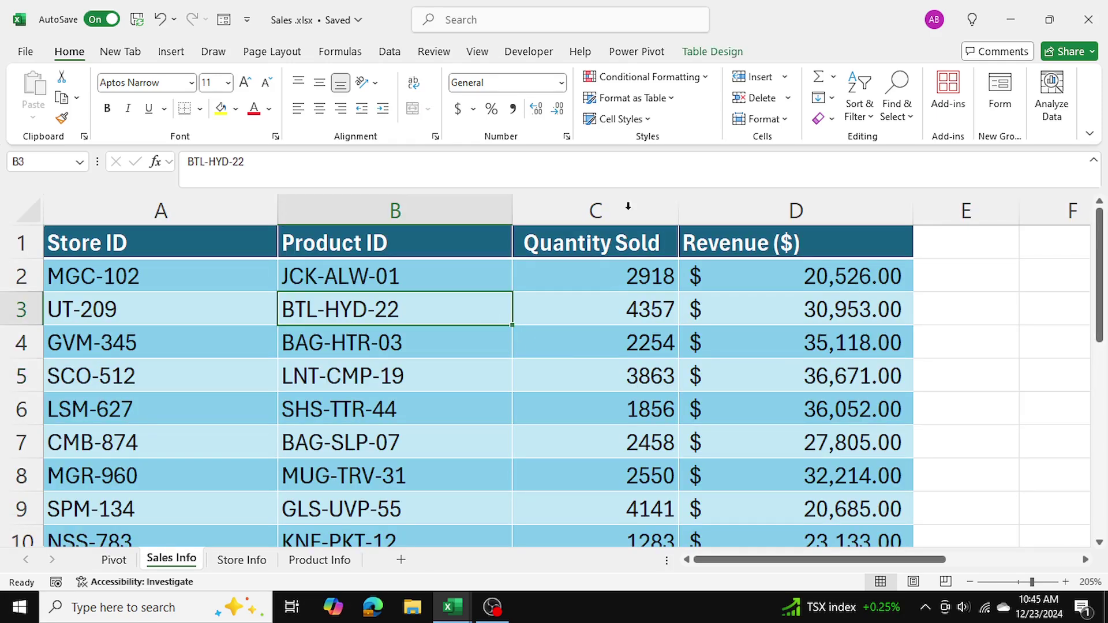
Rename the Sales Info table to Sales in Table Design
left_click(709, 55)
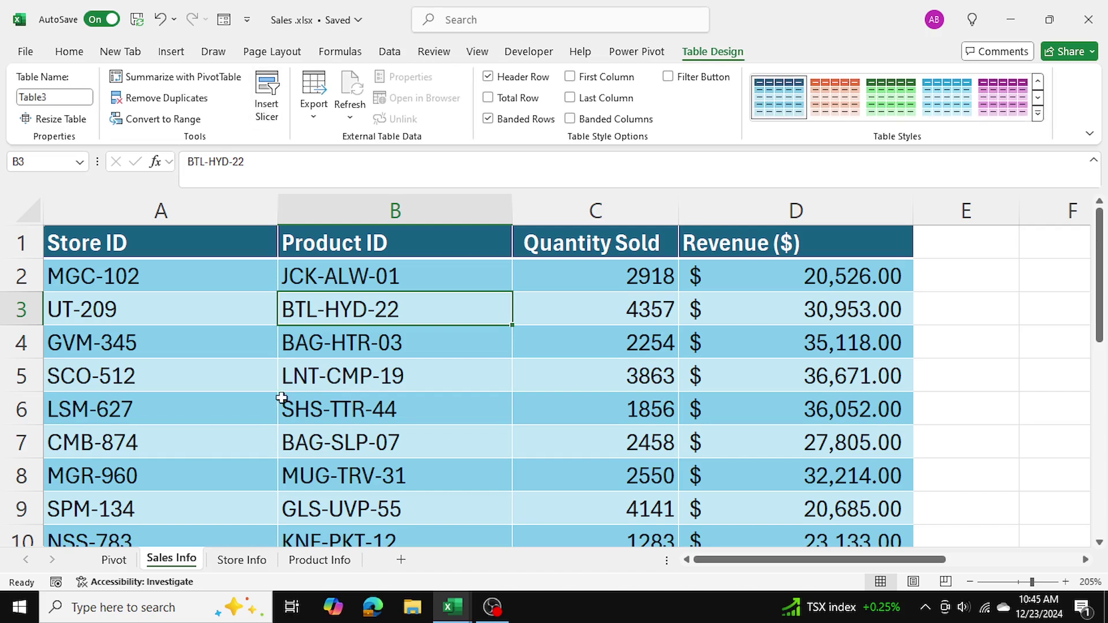
left_click(70, 98)
type("Sale")
left_click(336, 320)
left_click(363, 341)
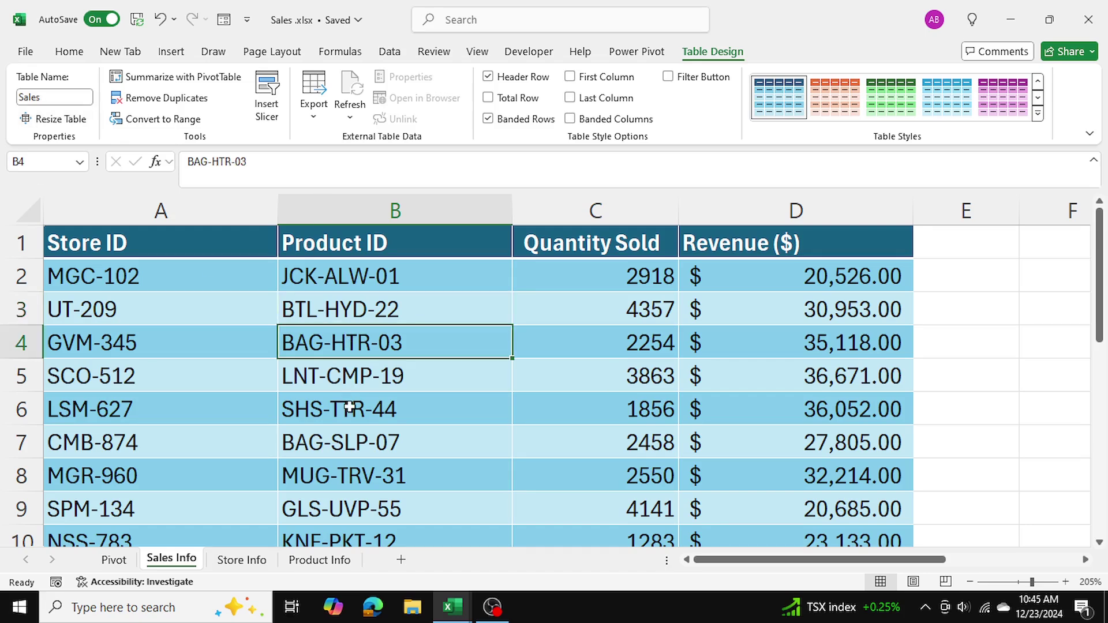
left_click(349, 407)
Rename the Store Info table to Store
left_click(256, 563)
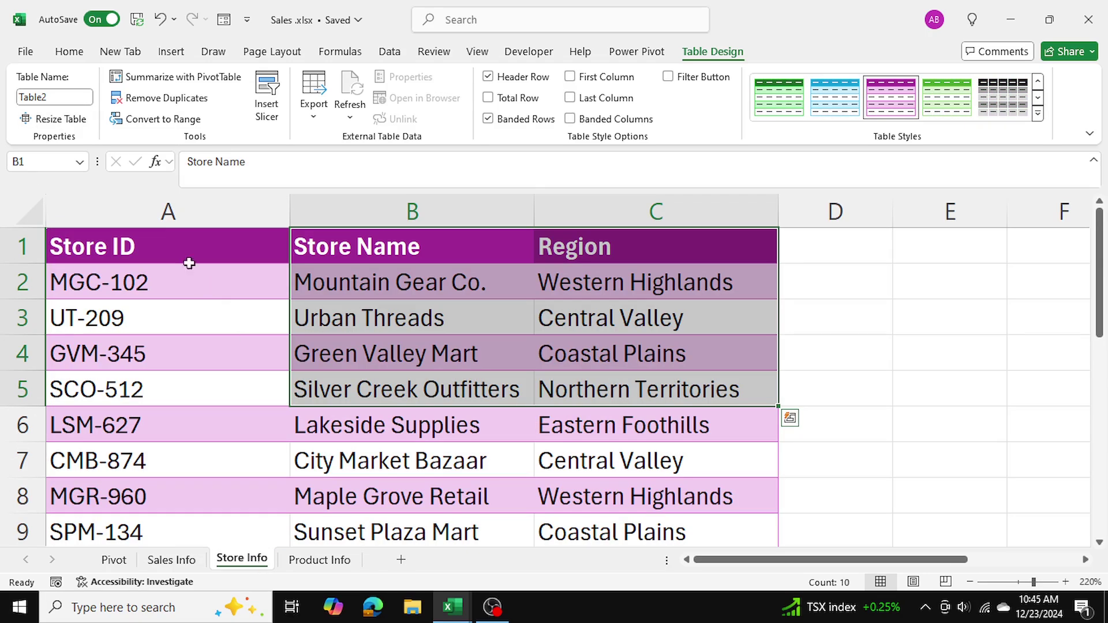
left_click(70, 101)
type("Store")
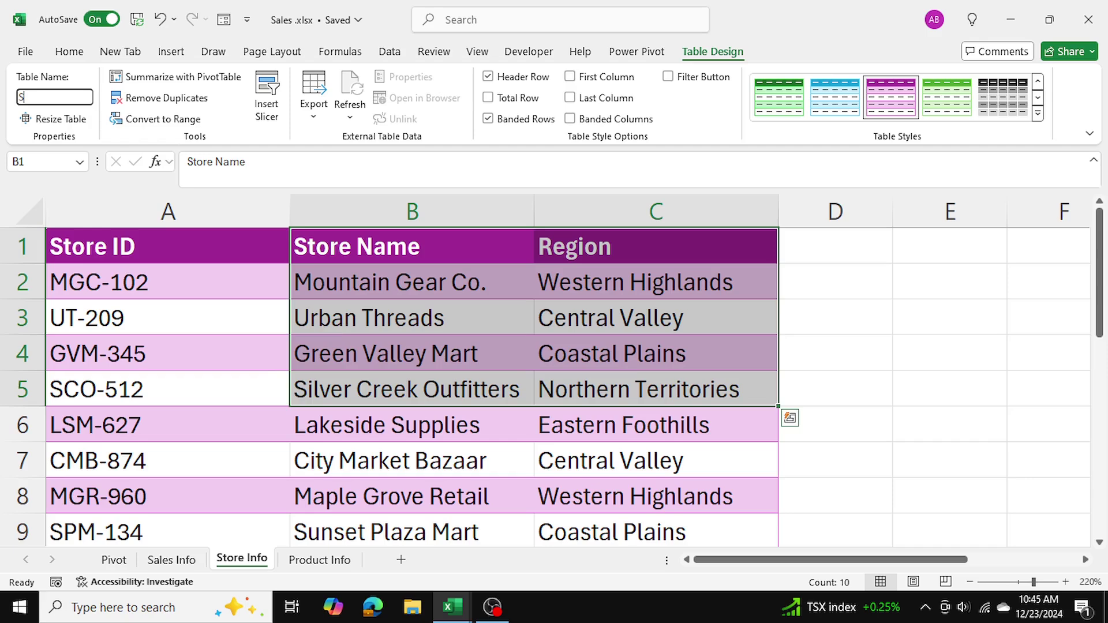
left_click(173, 353)
Rename the Product Info table from Table4 to Product
left_click(321, 560)
left_click(254, 386)
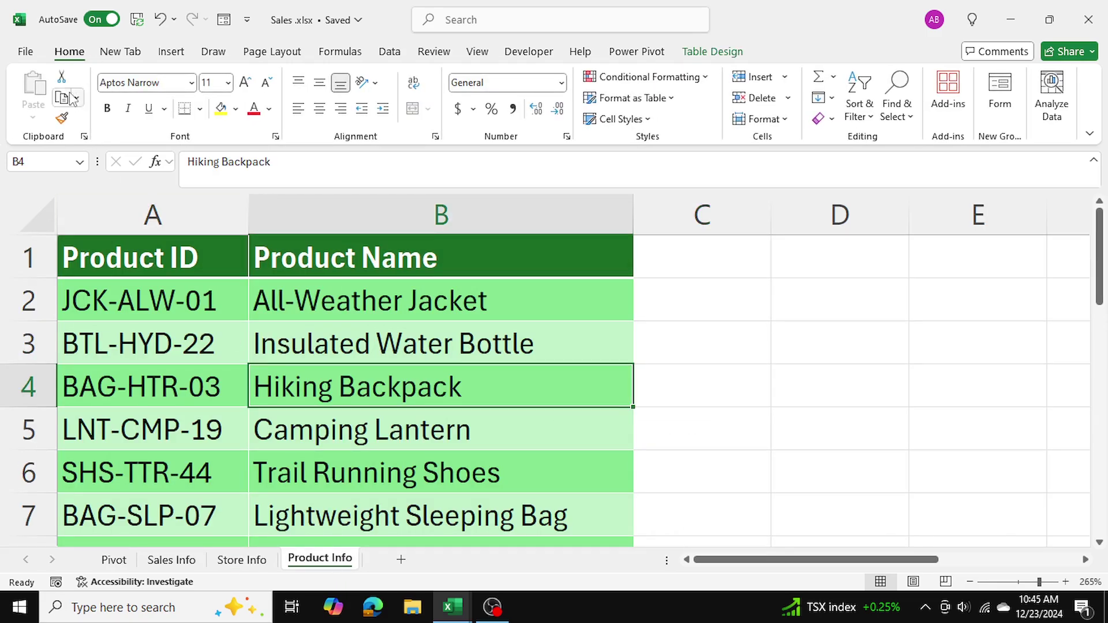
left_click(710, 52)
left_click(80, 101)
type("Product")
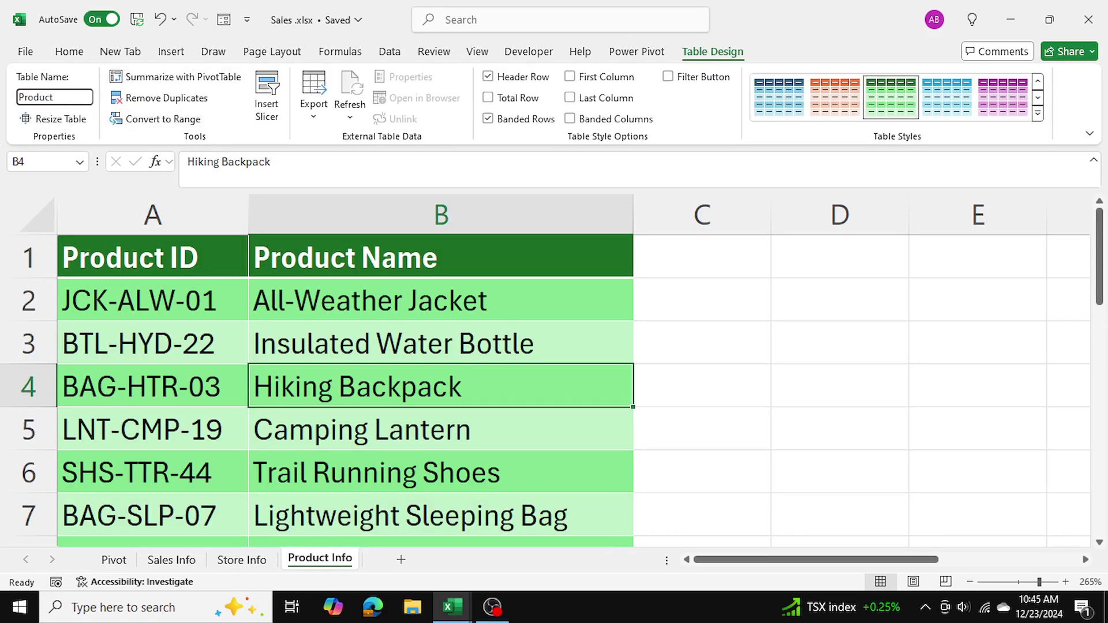
left_click(238, 313)
Open and close the Accessibility Assistant, then check the table names across all sheets
left_click(116, 579)
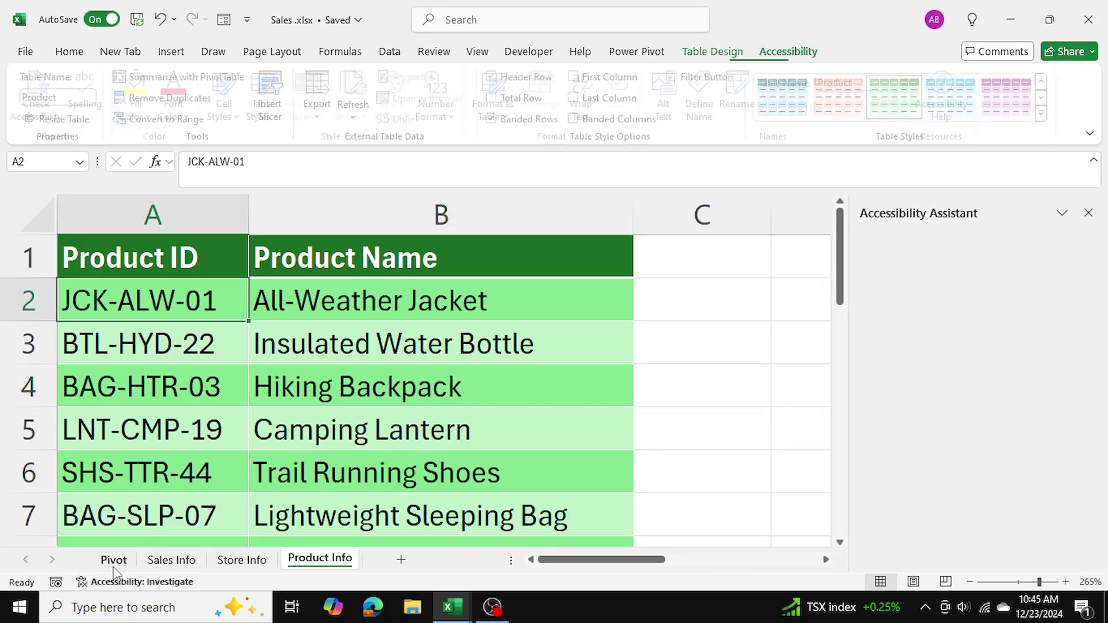
left_click(1088, 215)
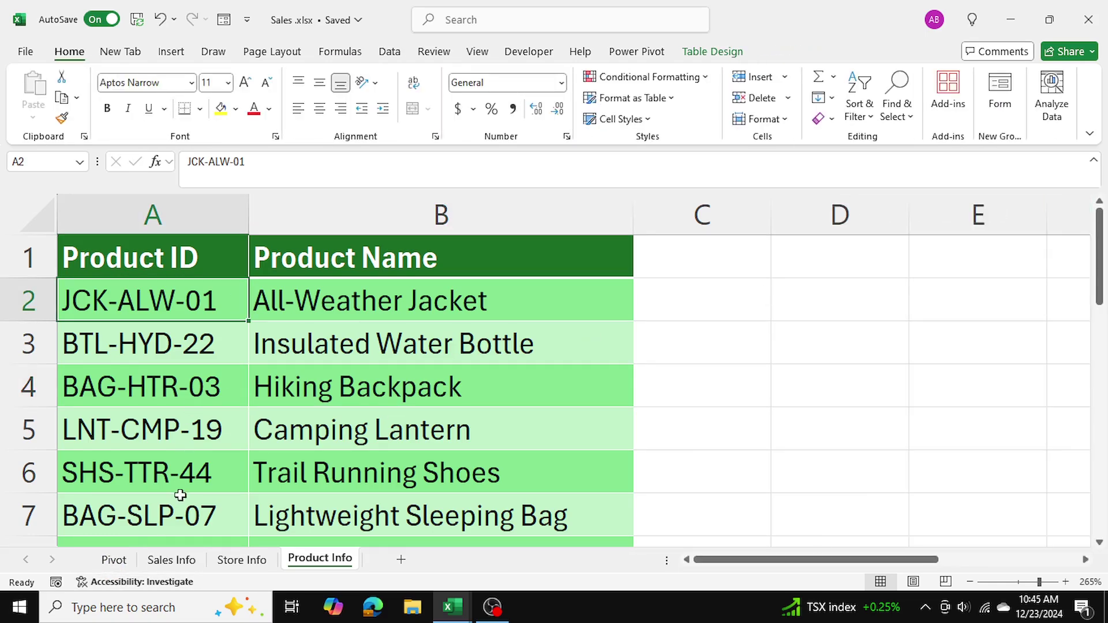
left_click(113, 560)
left_click(172, 560)
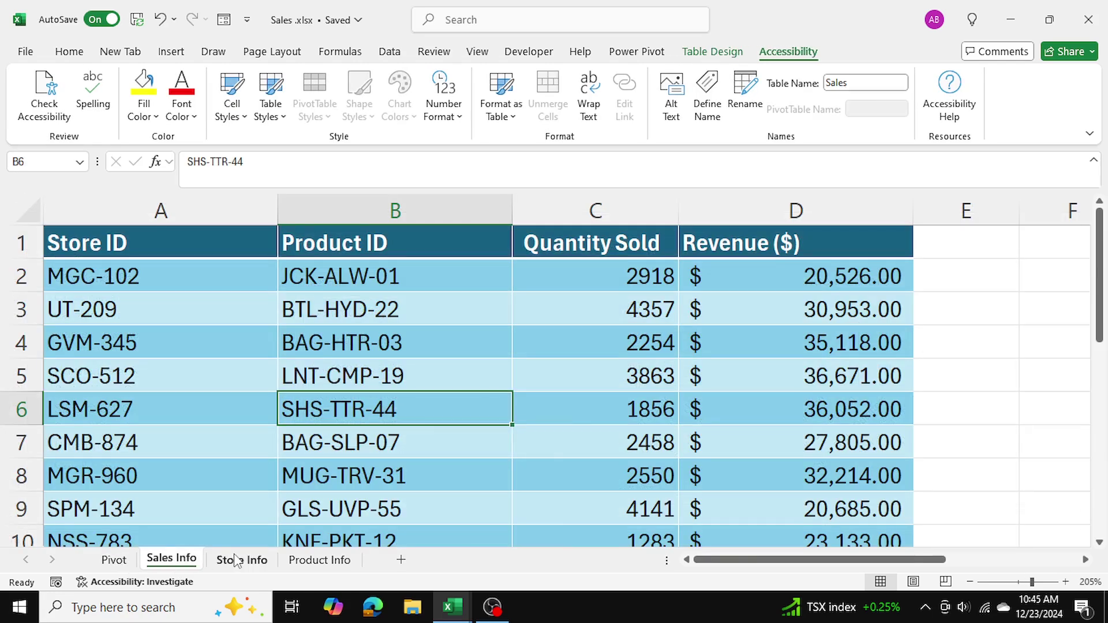
left_click(238, 560)
left_click(318, 560)
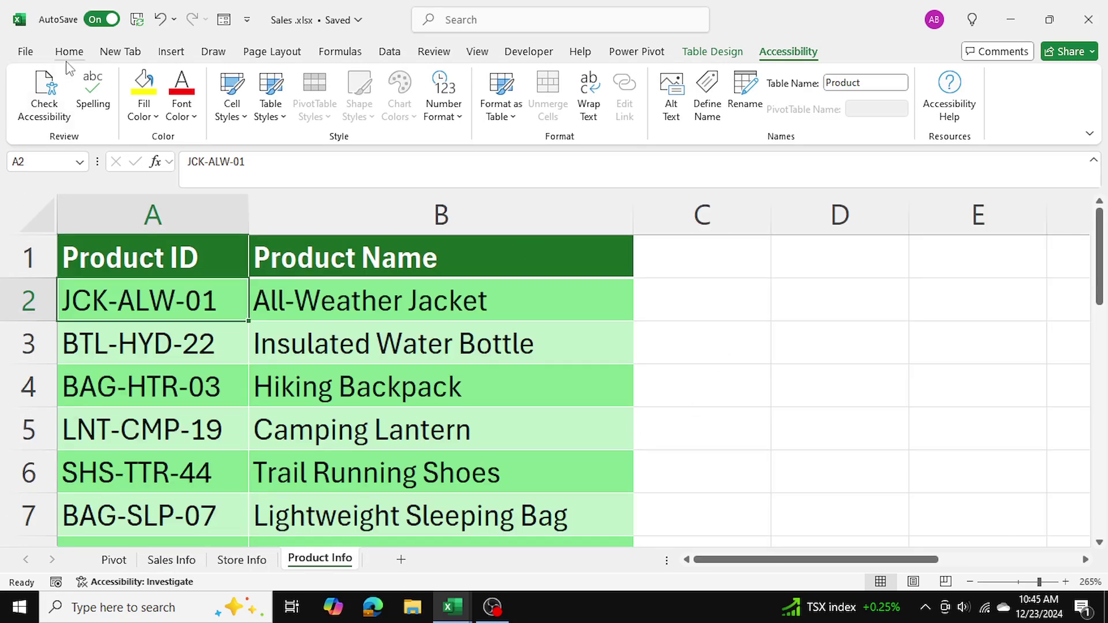
left_click(29, 53)
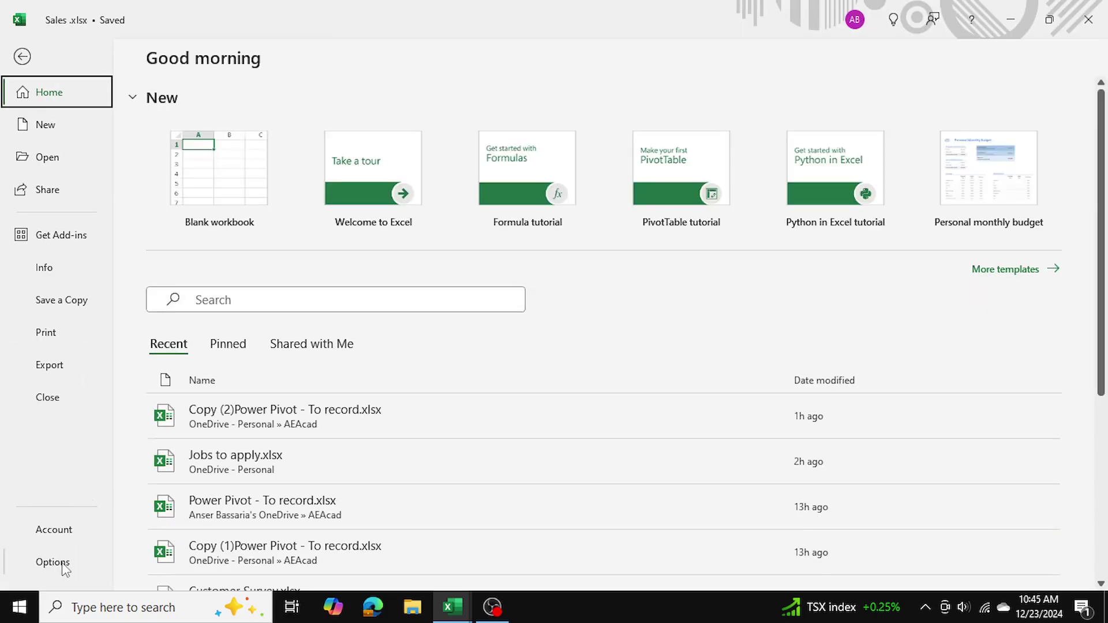
key("Escape")
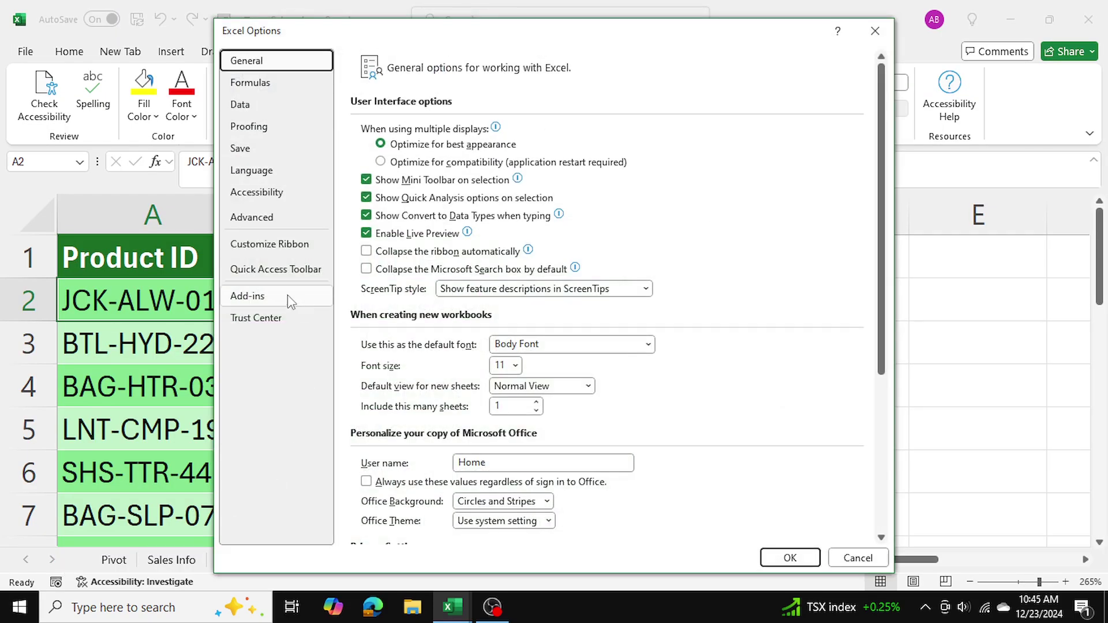
left_click(278, 297)
left_click(515, 524)
left_click(454, 462)
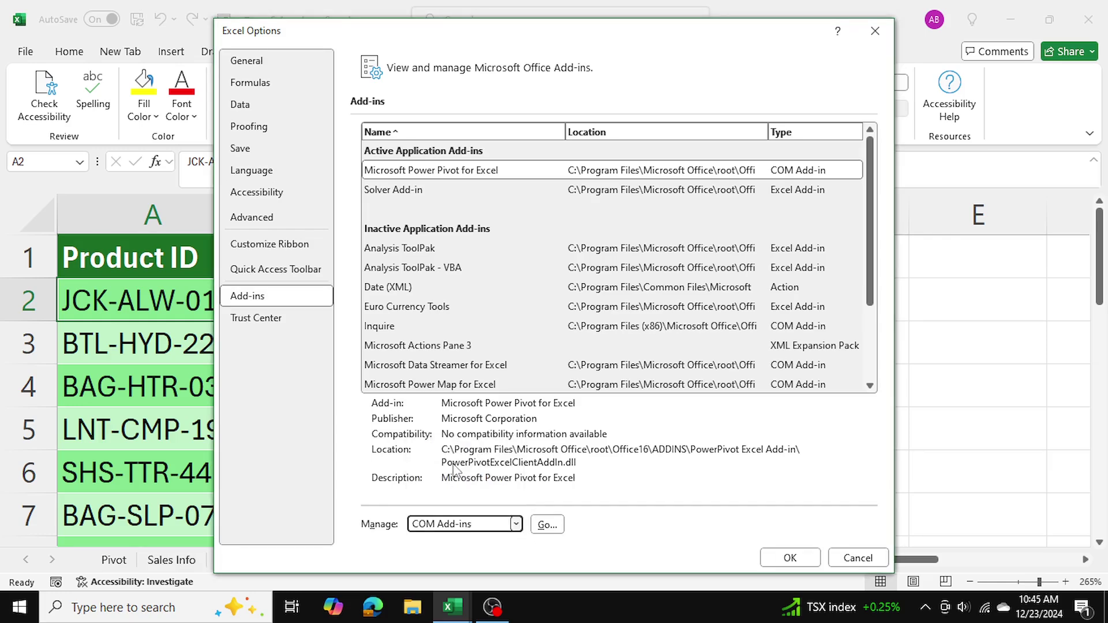
left_click(547, 524)
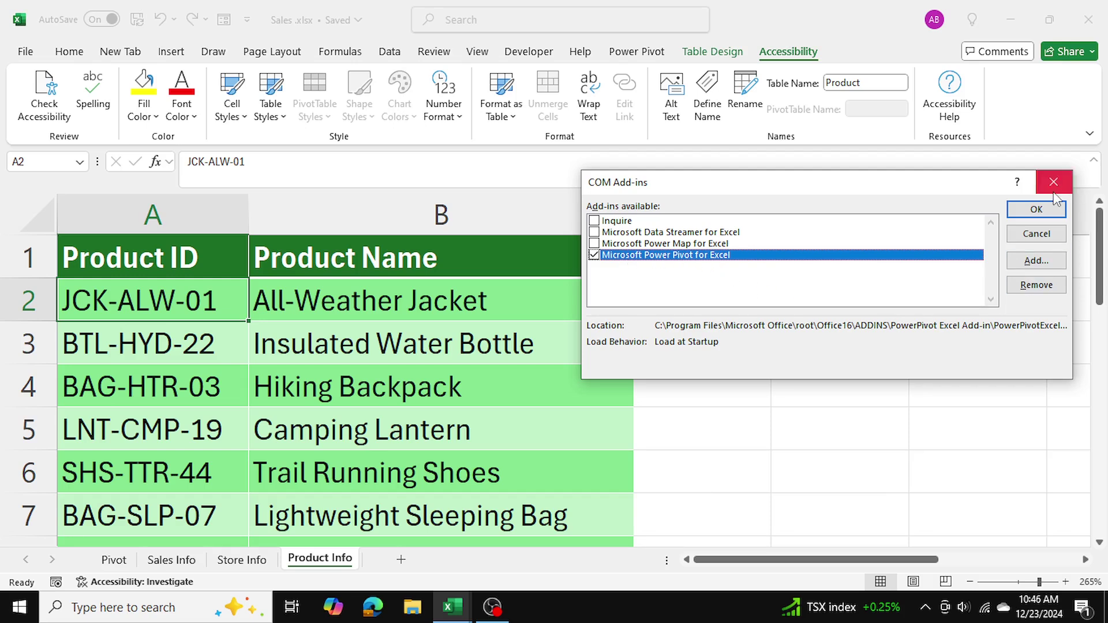
left_click(1049, 209)
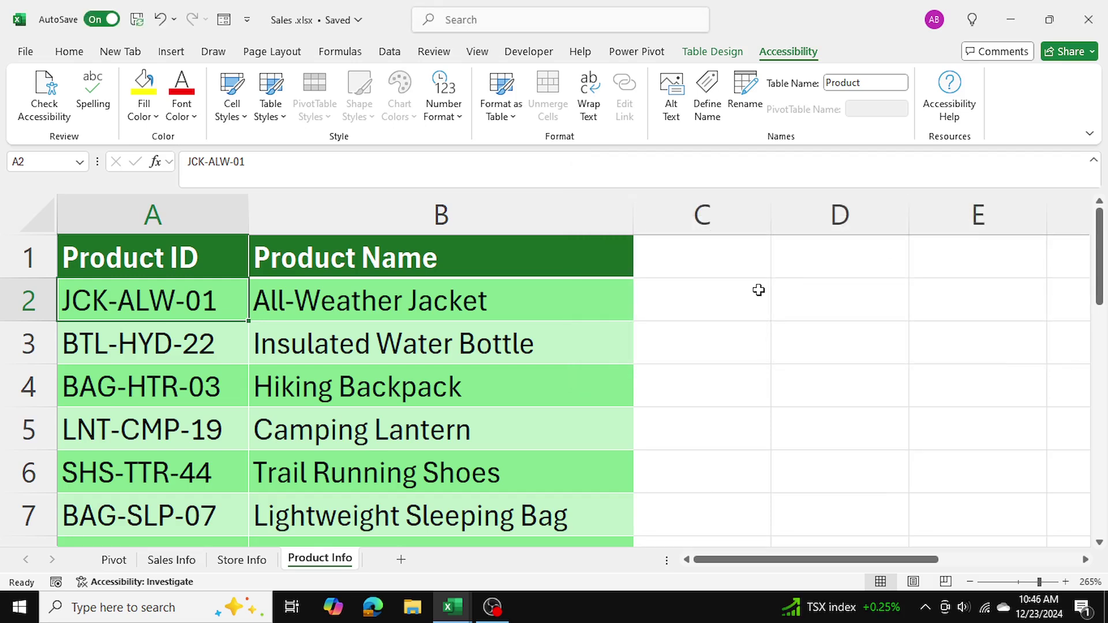
Add the Sales table to the data model from the Power Pivot tab and close the Power Pivot window
left_click(623, 54)
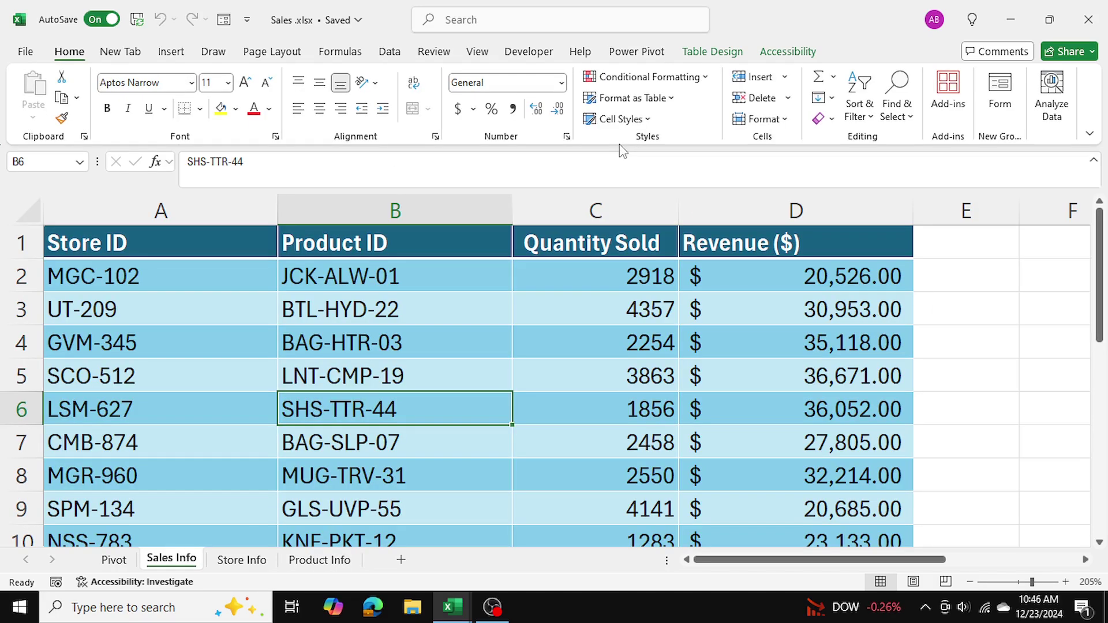
left_click(642, 55)
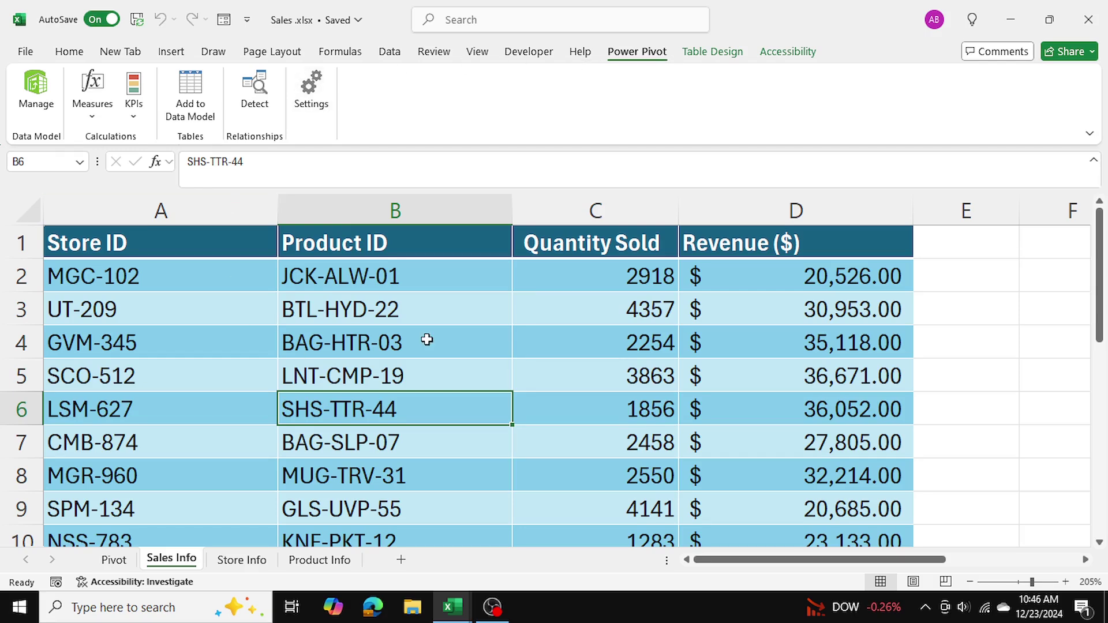
left_click(196, 93)
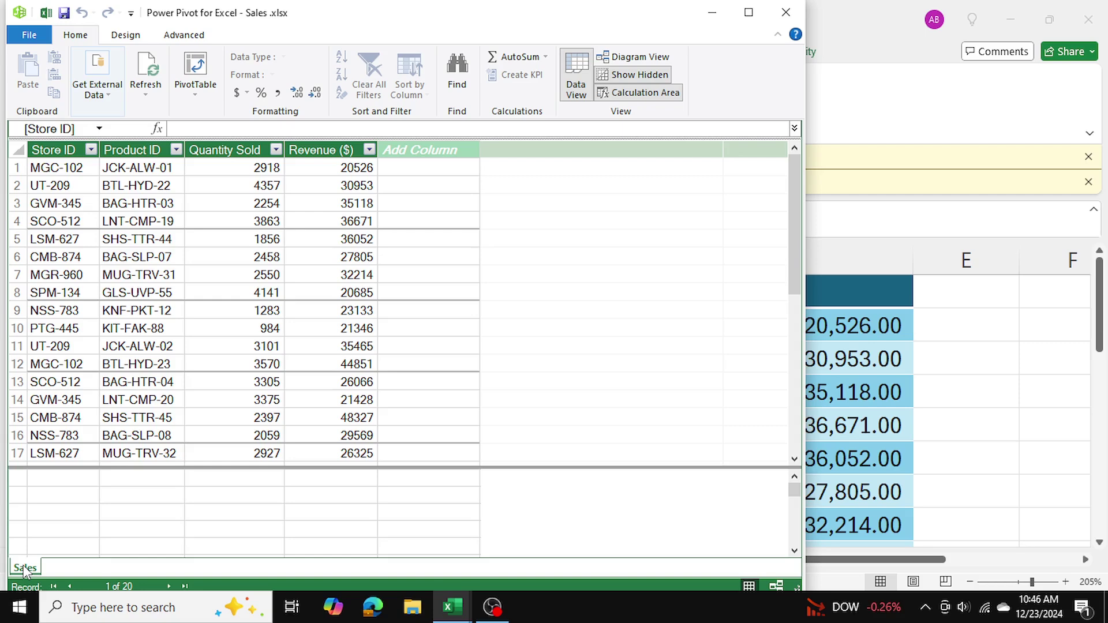
left_click(778, 15)
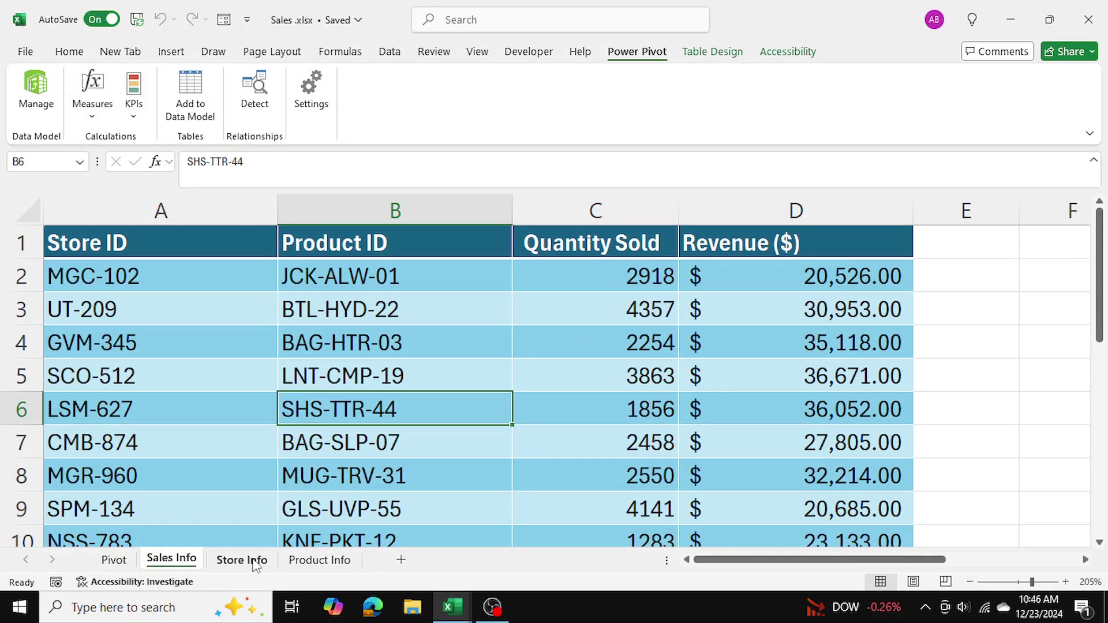
Add the Store table from Store Info to the data model
left_click(265, 559)
left_click(192, 98)
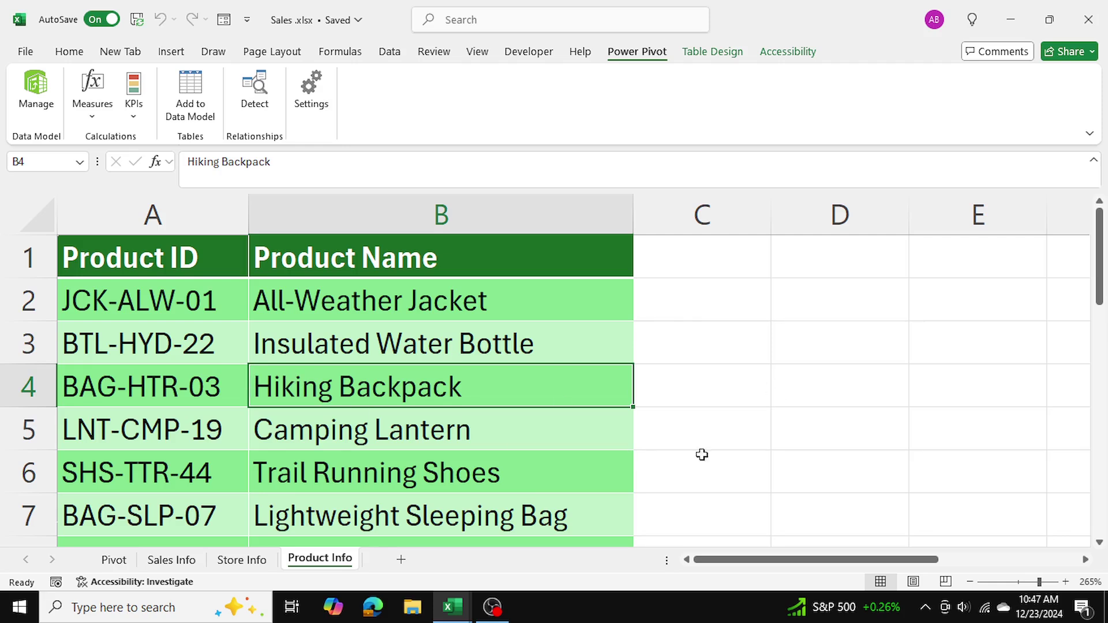
left_click(799, 381)
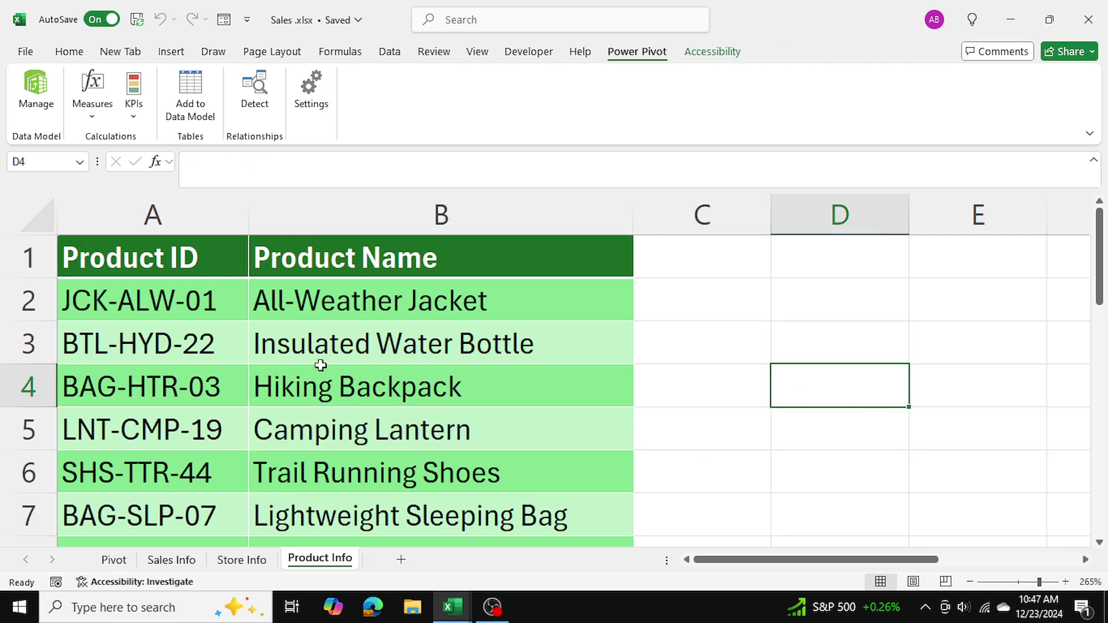
Add the Product table to the data model and maximize the Power Pivot window
left_click(203, 118)
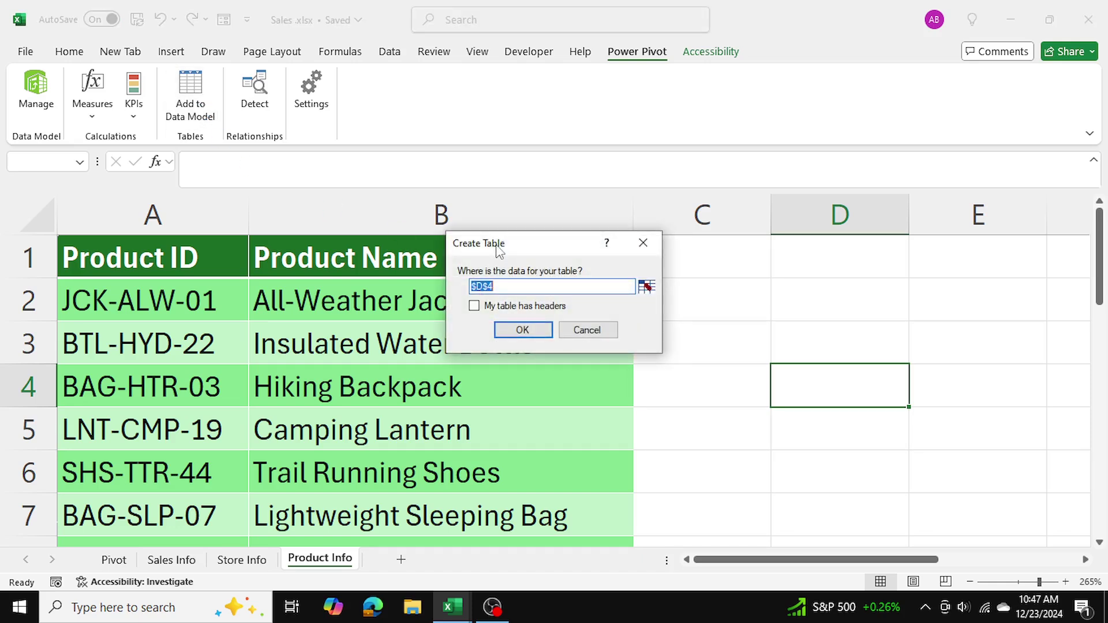
left_click(643, 243)
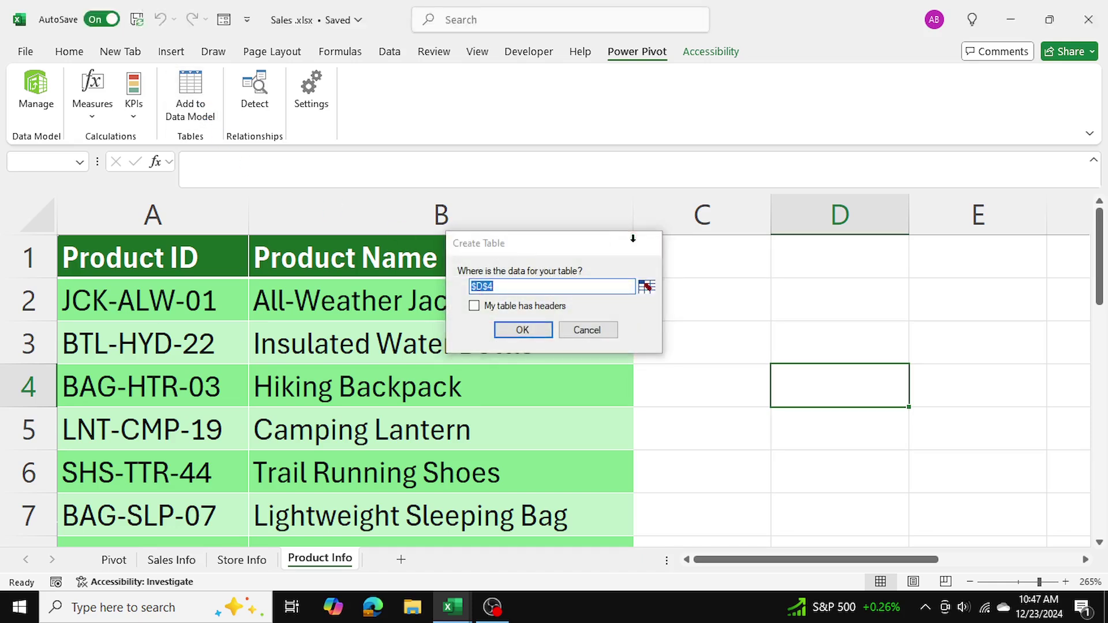
left_click(369, 342)
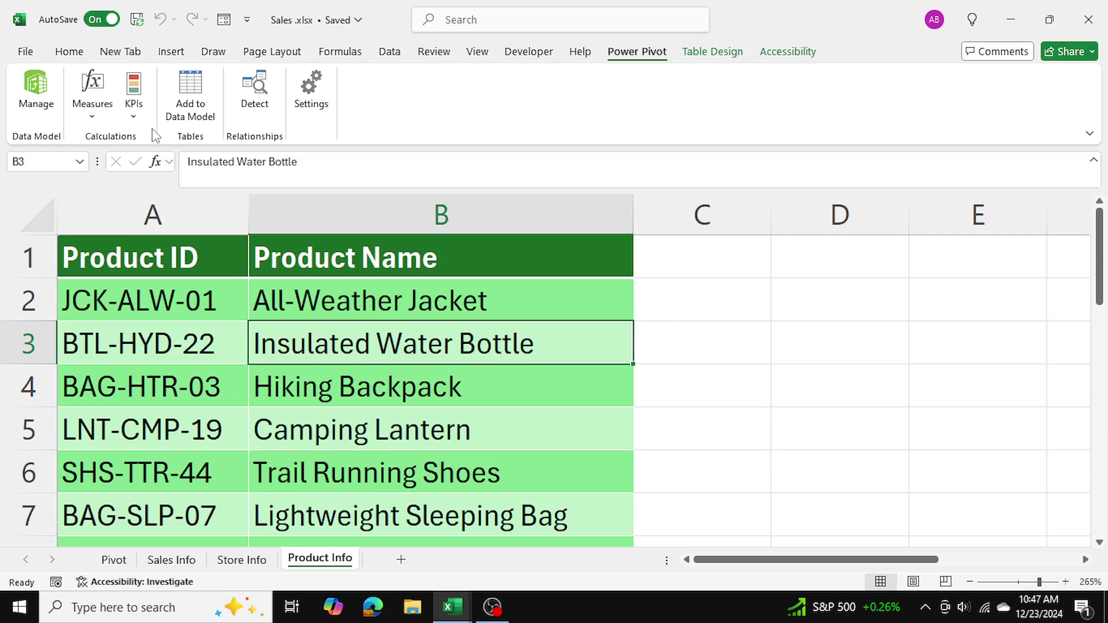
left_click(176, 117)
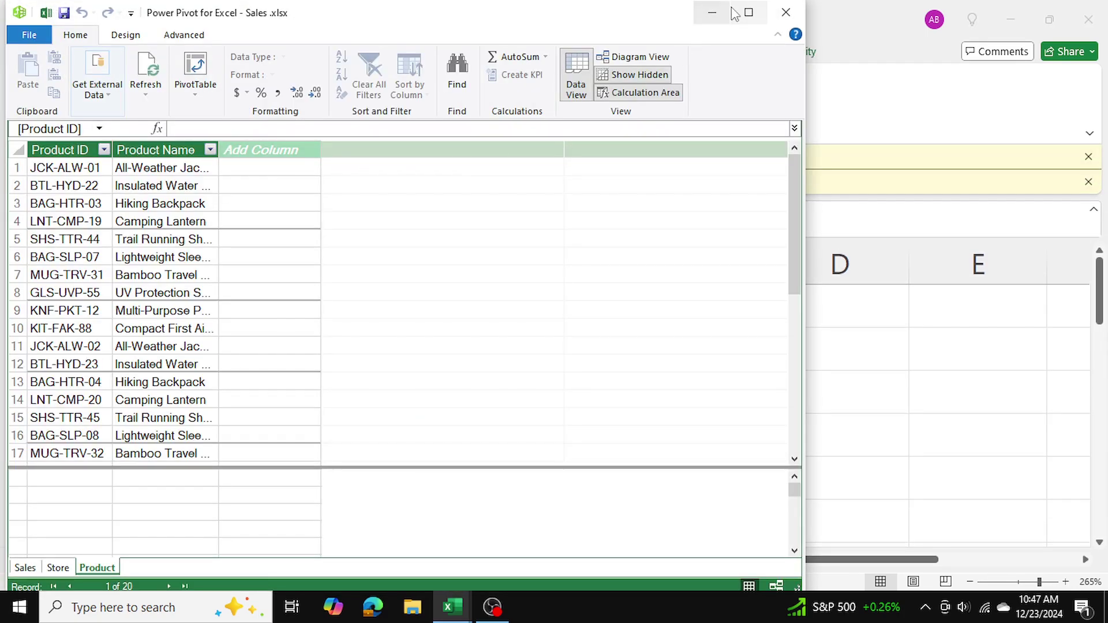
left_click(749, 12)
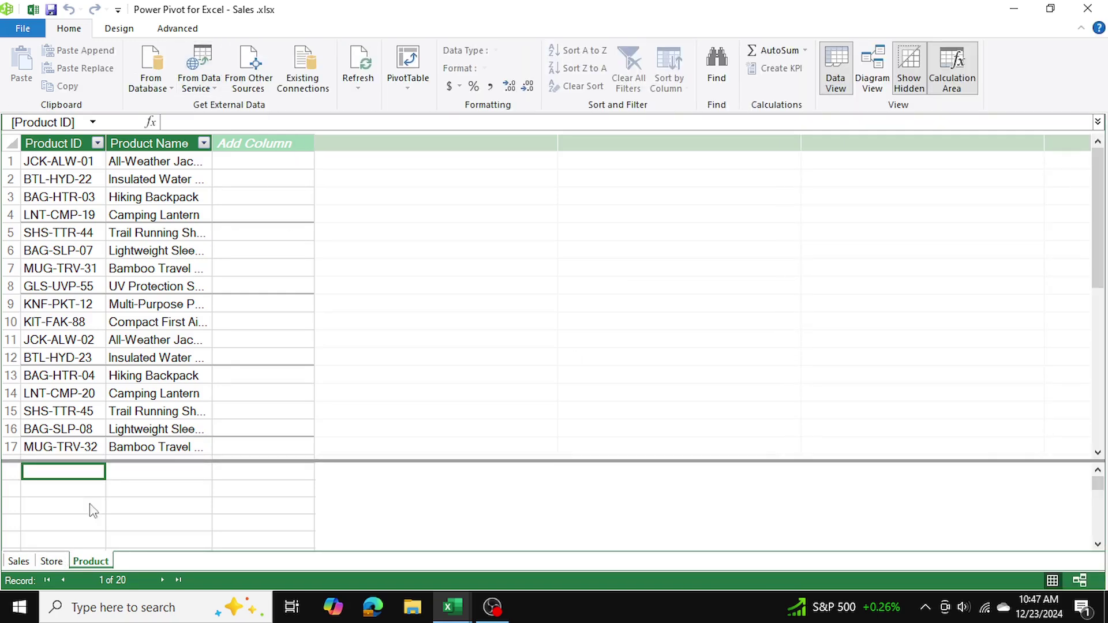
Switch between the Sales, Store and Product tables in Power Pivot
left_click(17, 563)
left_click(57, 564)
left_click(97, 562)
left_click(19, 562)
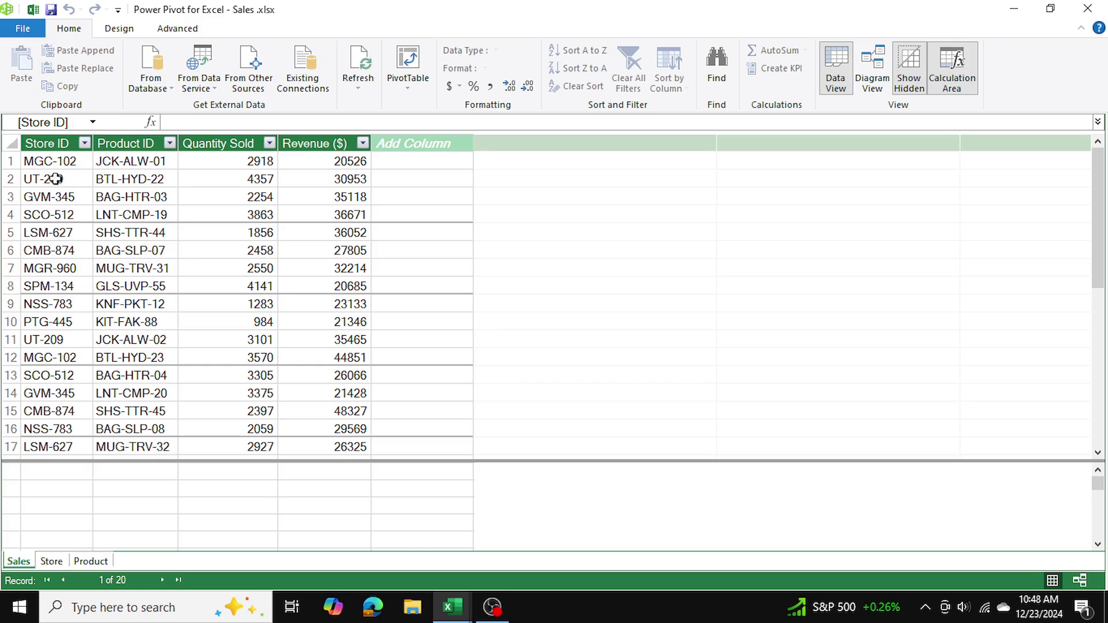
left_click(52, 561)
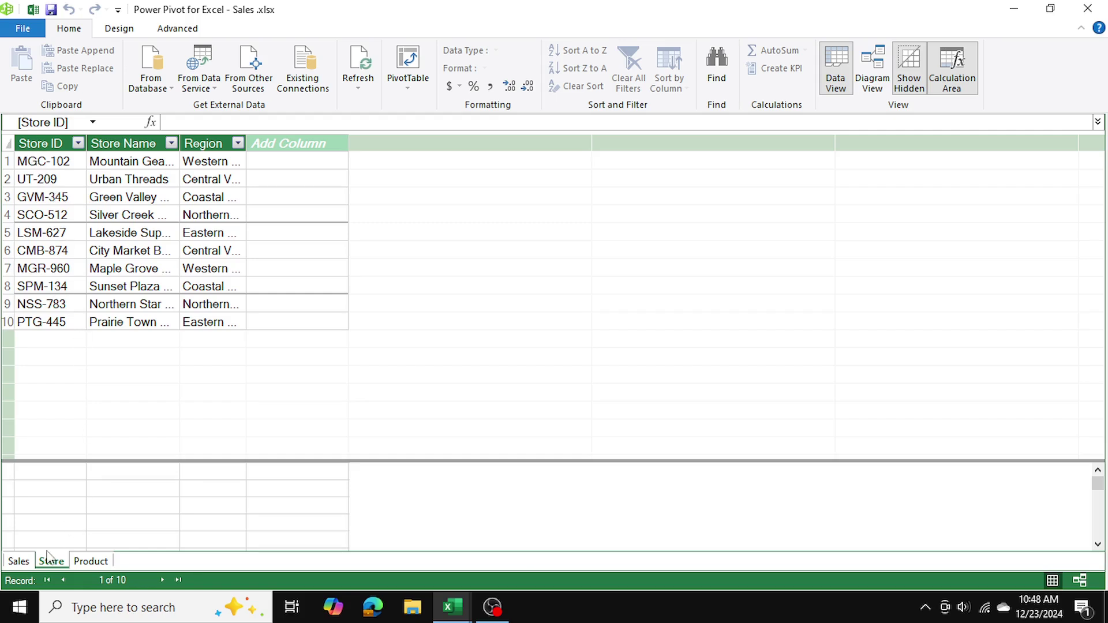
left_click(18, 561)
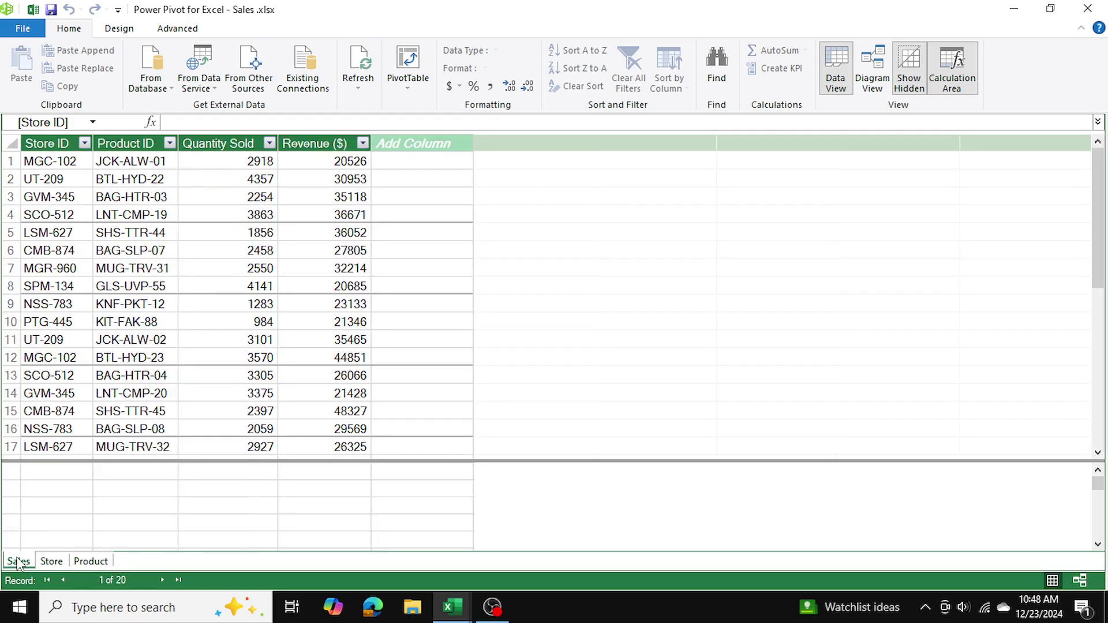
Inspect repeating Store IDs like MGC-102 and Product IDs in Sales, comparing against Store
left_click(75, 161)
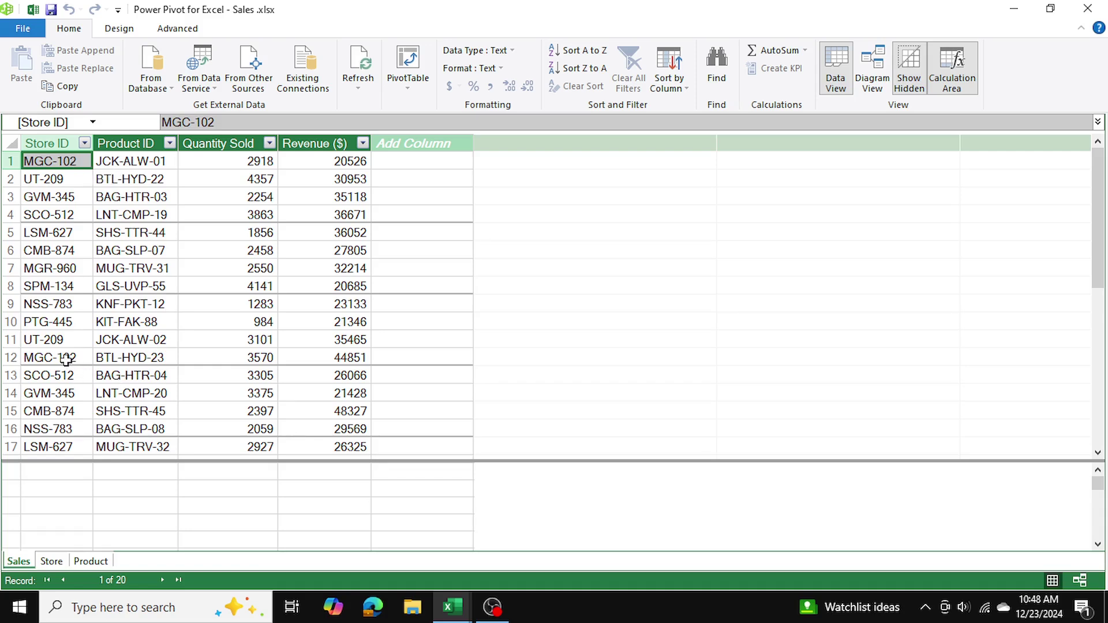
left_click(66, 359)
left_click(132, 360)
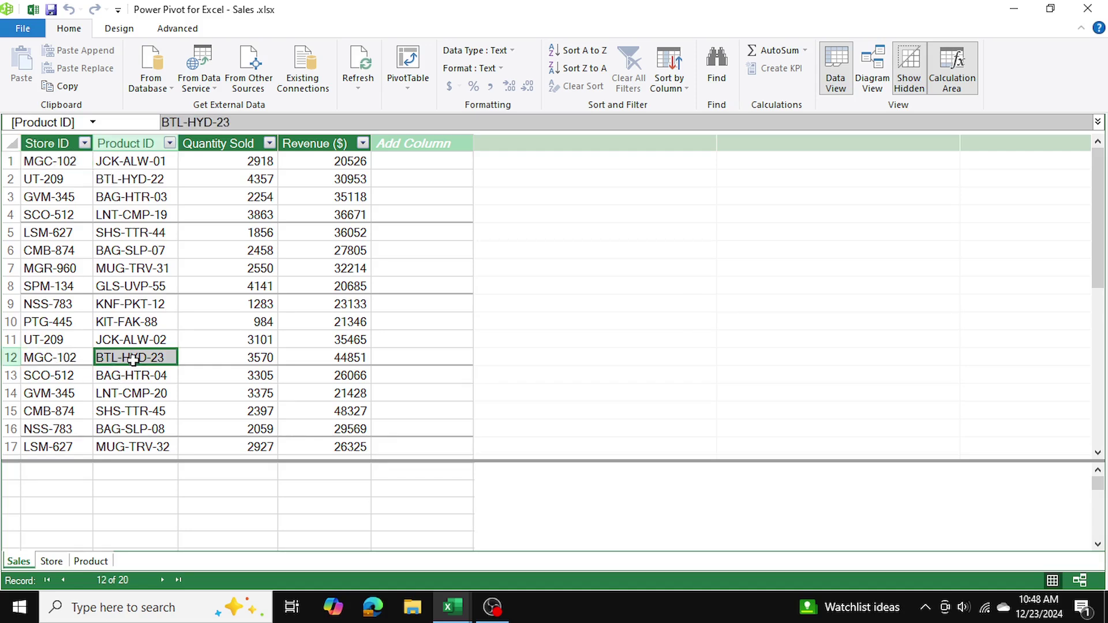
left_click(149, 478)
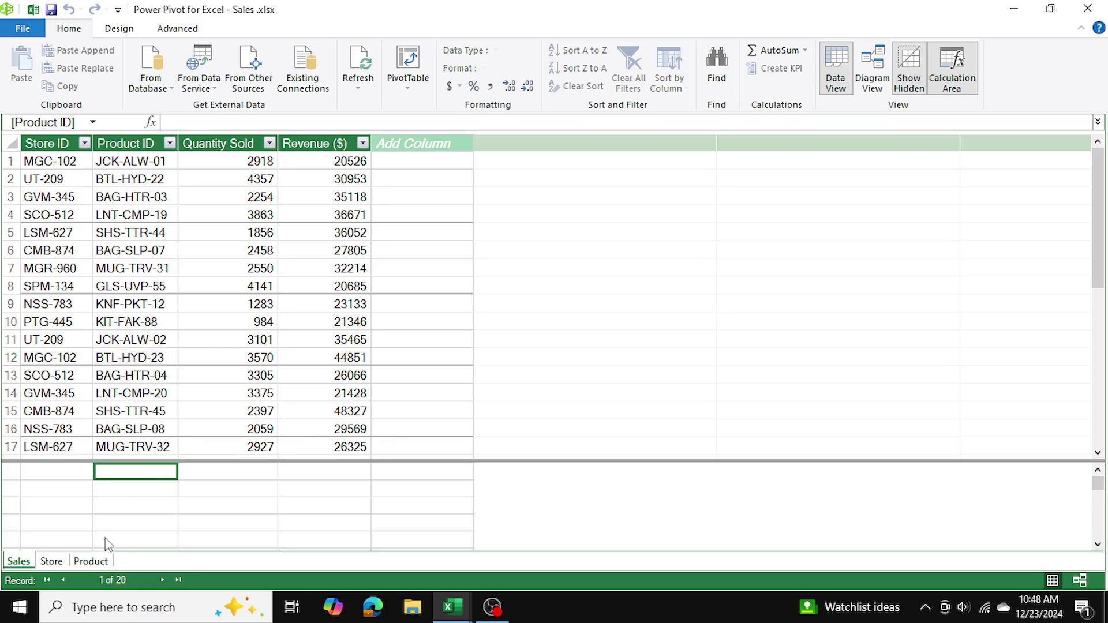
left_click(62, 561)
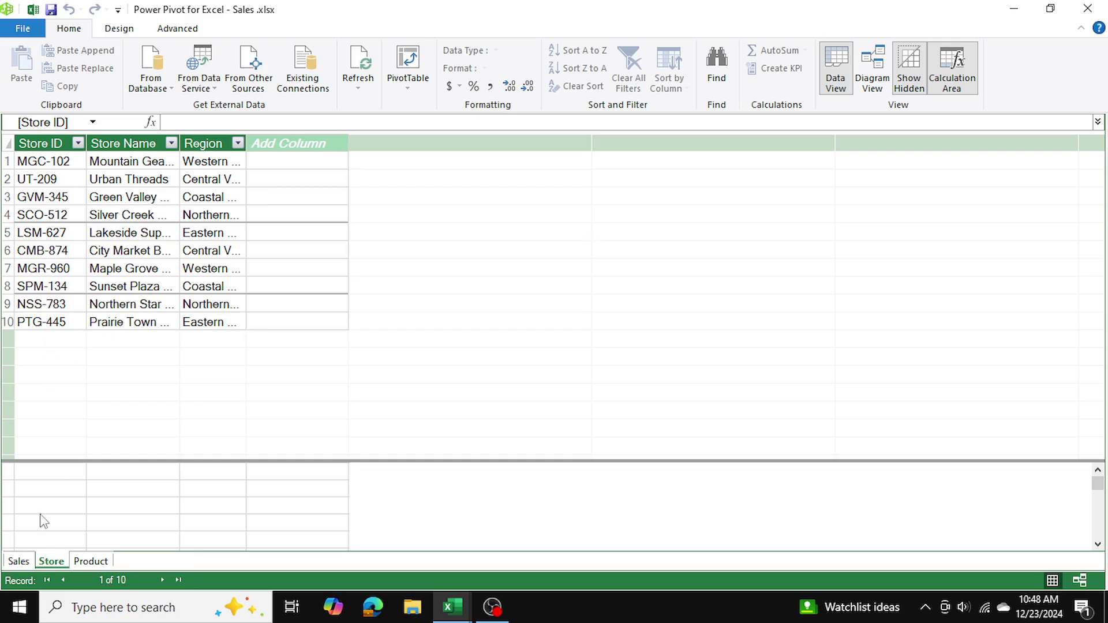
left_click(19, 561)
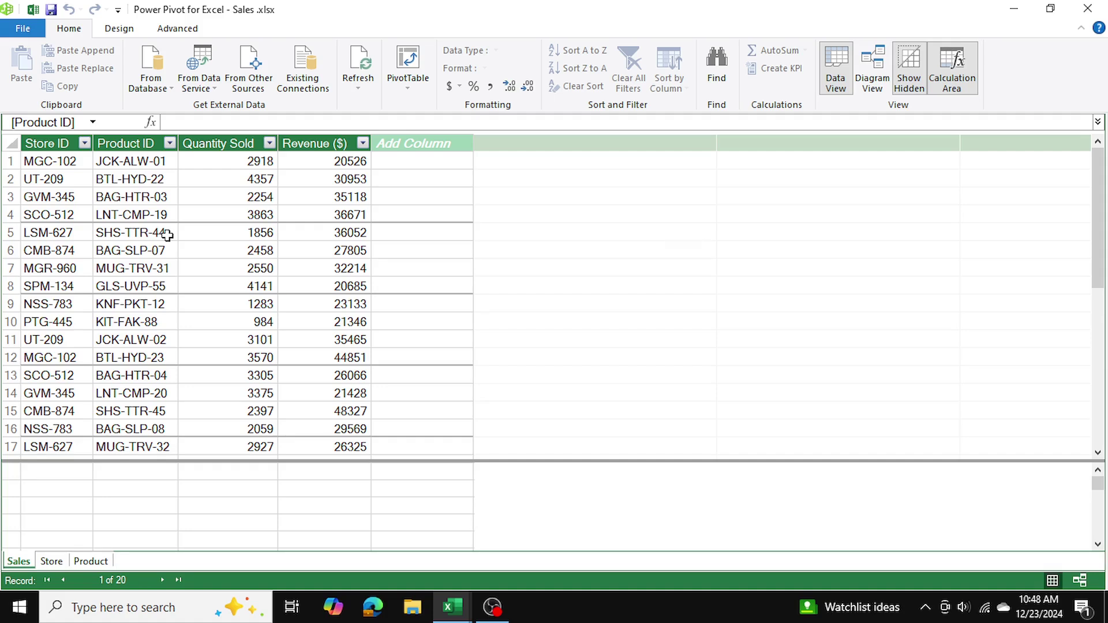
Compare the Sales Product ID column with the Product table's Product IDs, ending on Sales
left_click(230, 233)
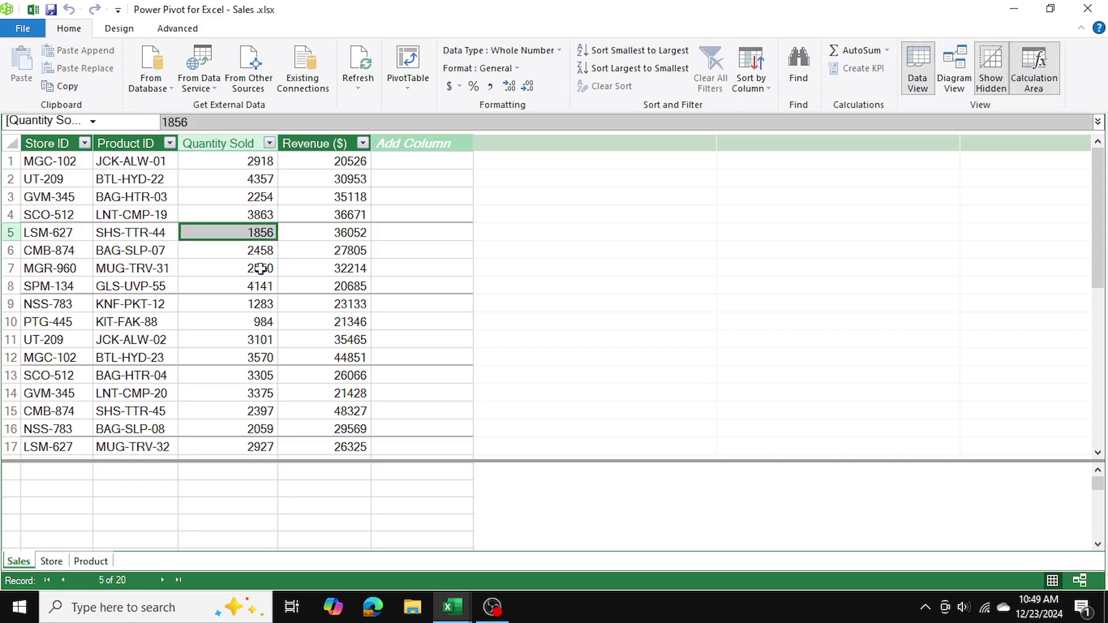
left_click(141, 144)
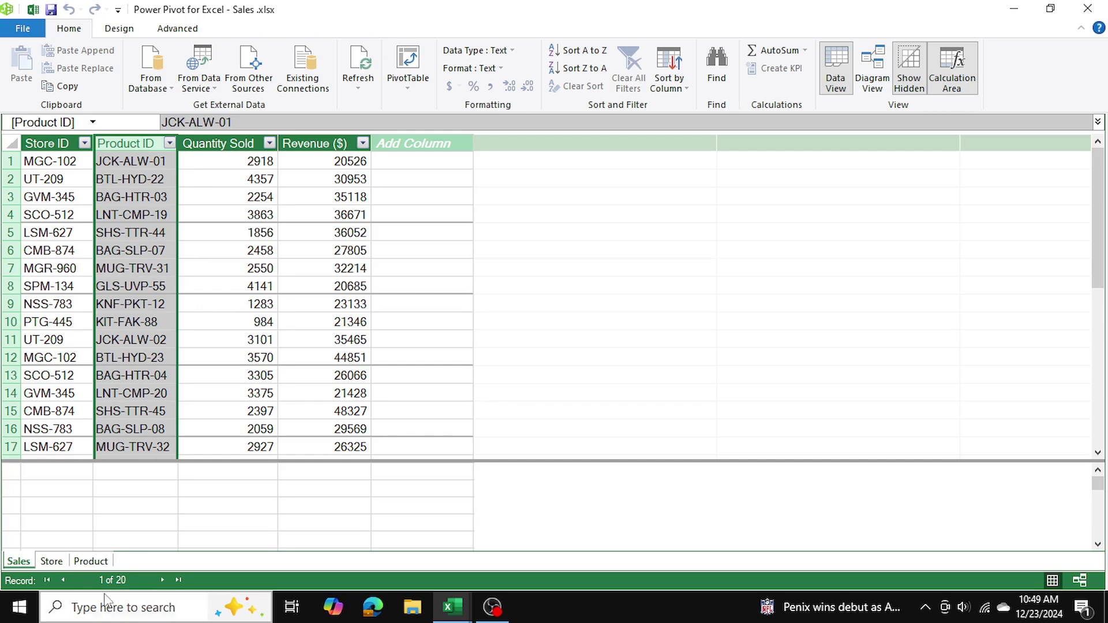
left_click(106, 563)
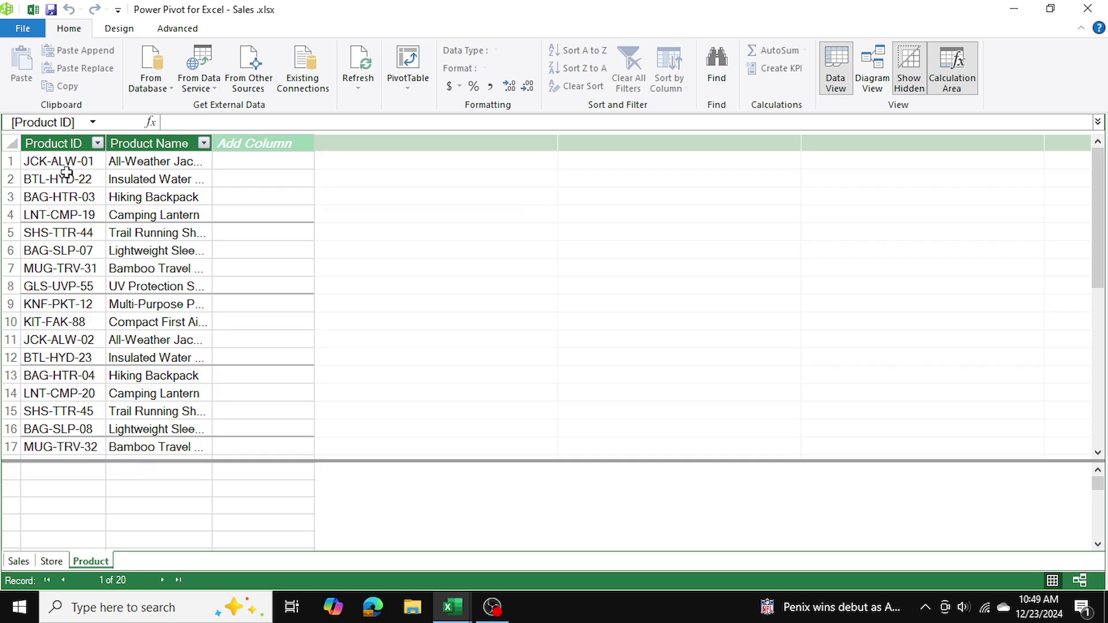
left_click_drag(62, 161, 146, 453)
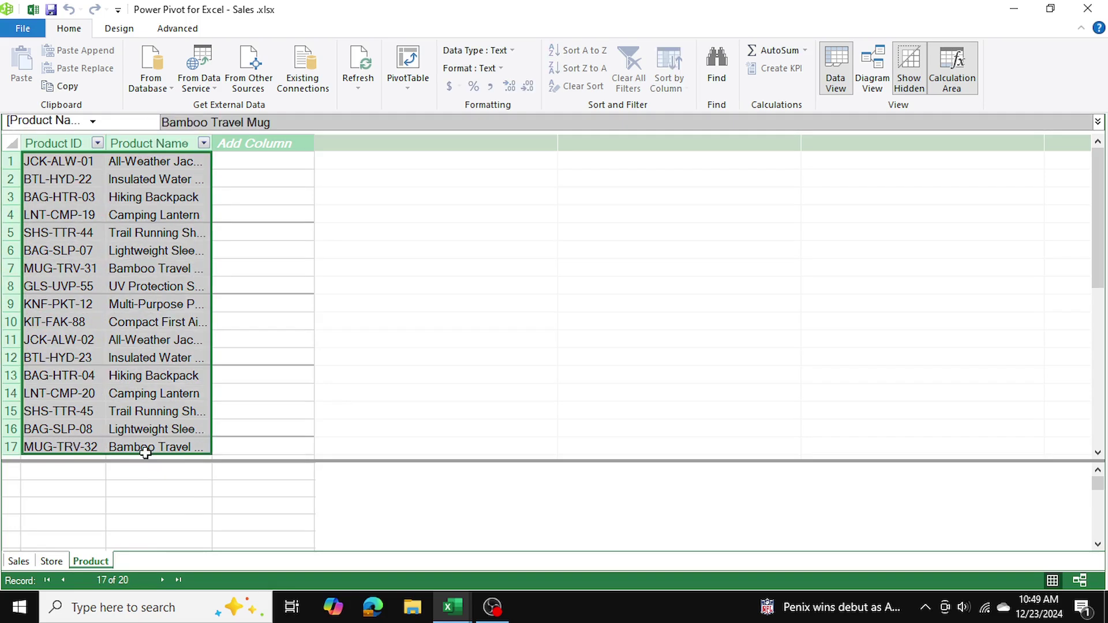
left_click(19, 561)
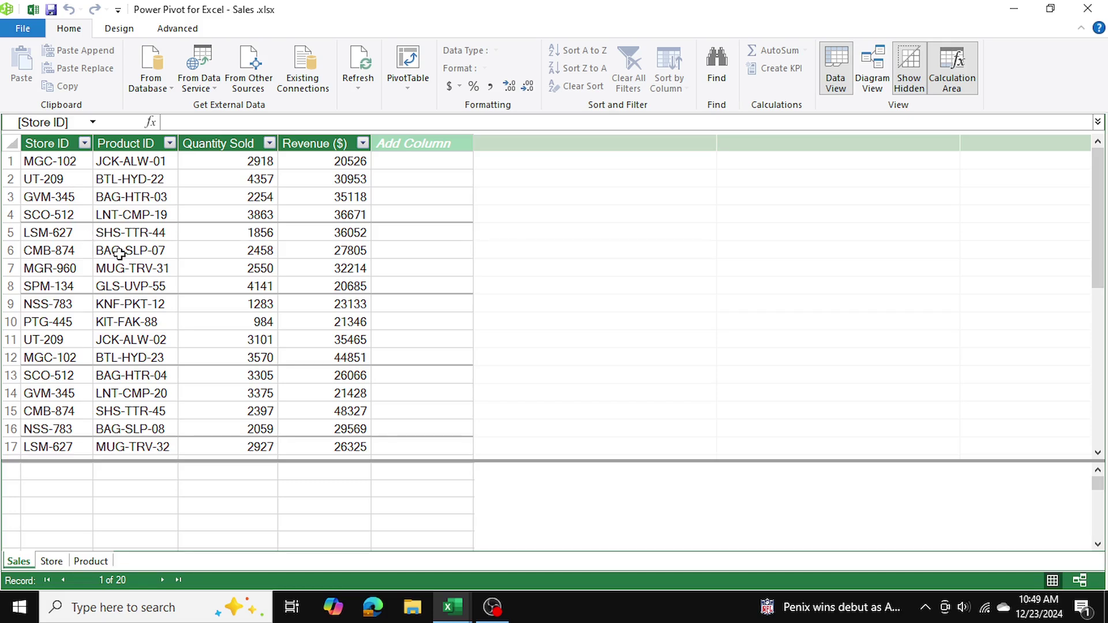
In Diagram View, link Store ID from Store and Product ID from Product to Sales
left_click(866, 64)
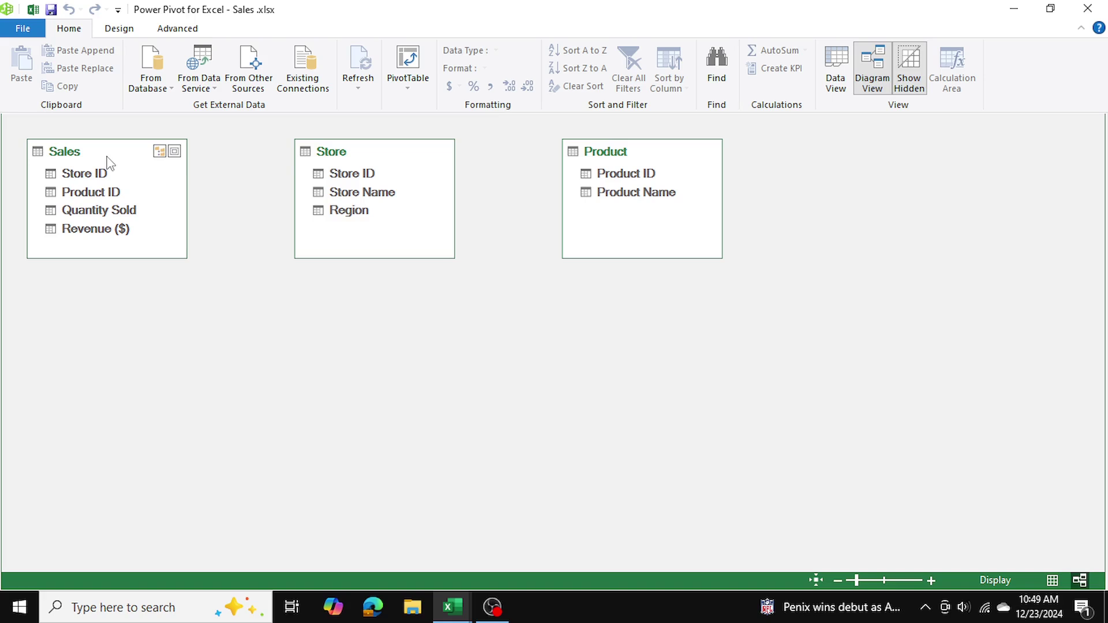
left_click_drag(108, 154, 123, 156)
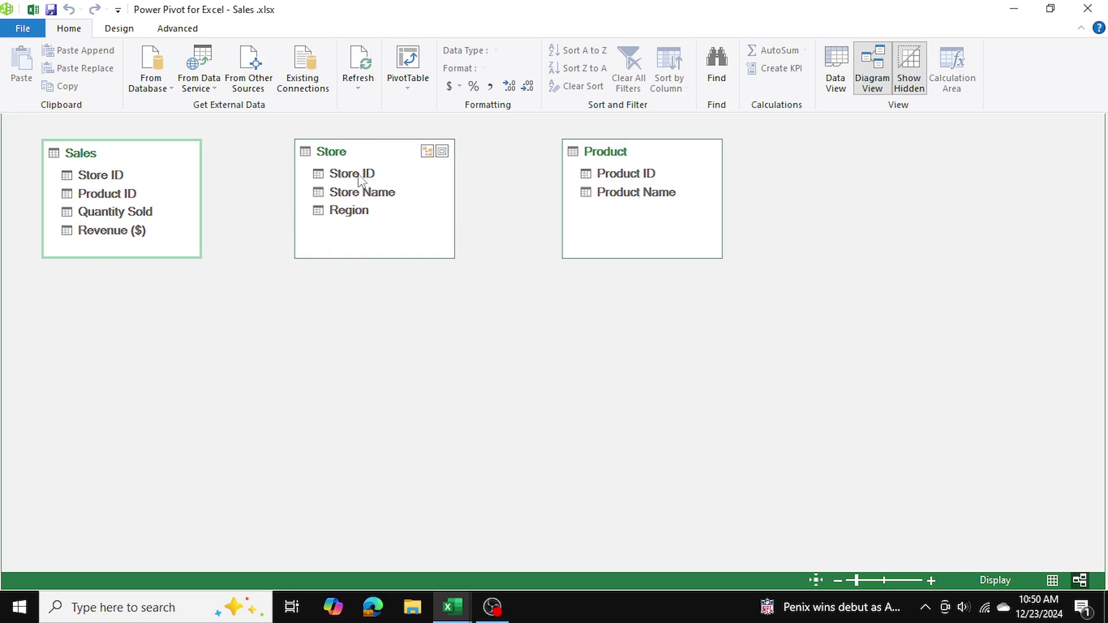
left_click_drag(358, 176, 114, 173)
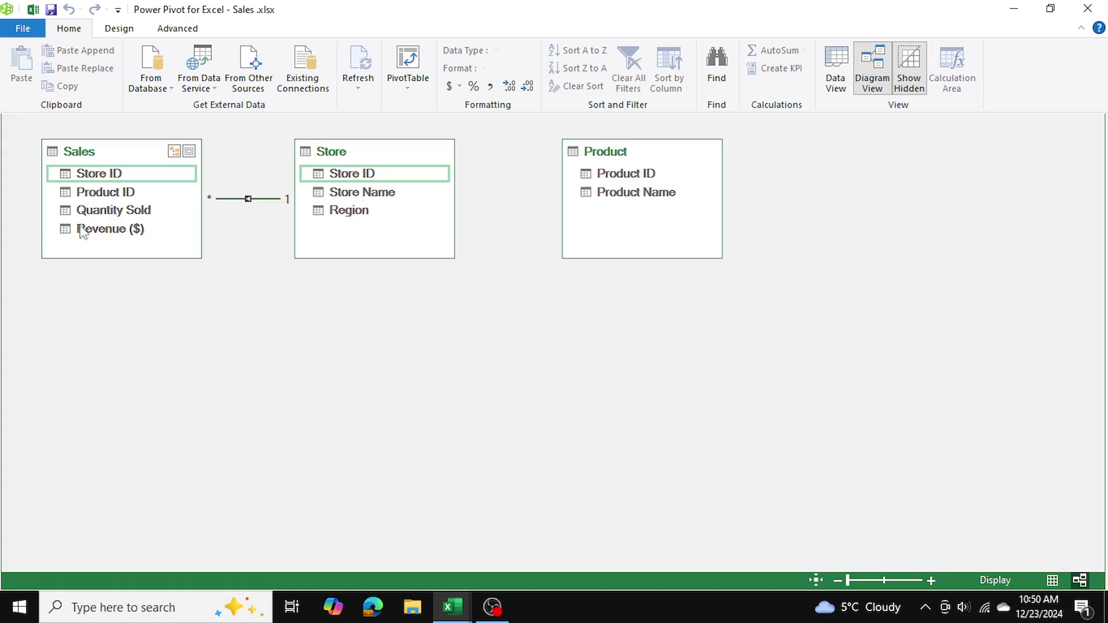
left_click_drag(634, 173, 114, 188)
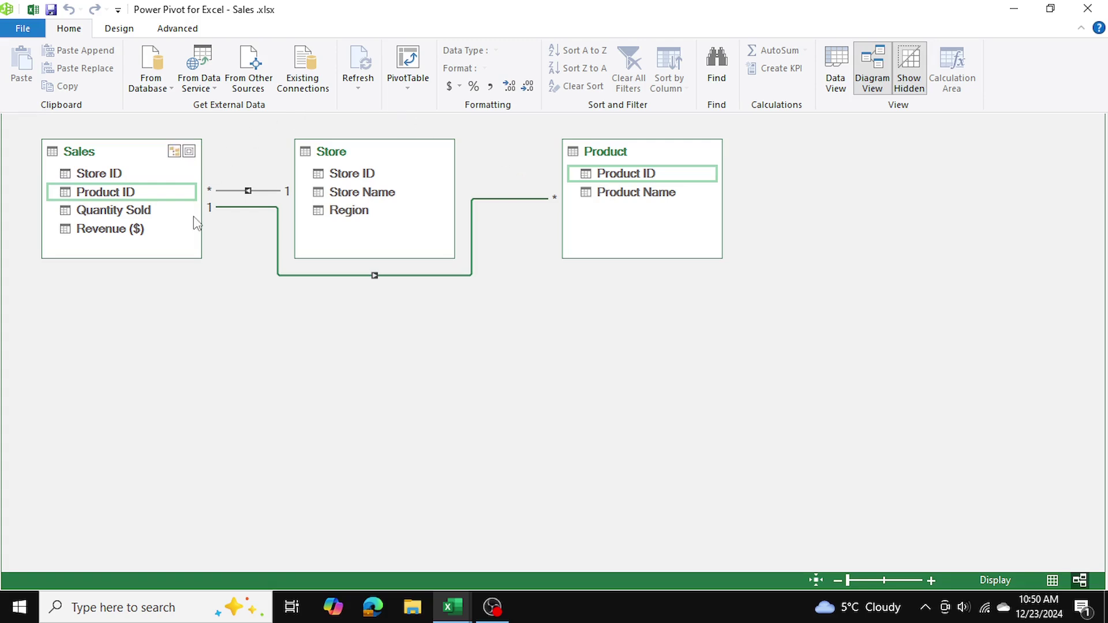
Set the Product ID relationship to Sales as the first table and Product as the lookup table
double_click(374, 276)
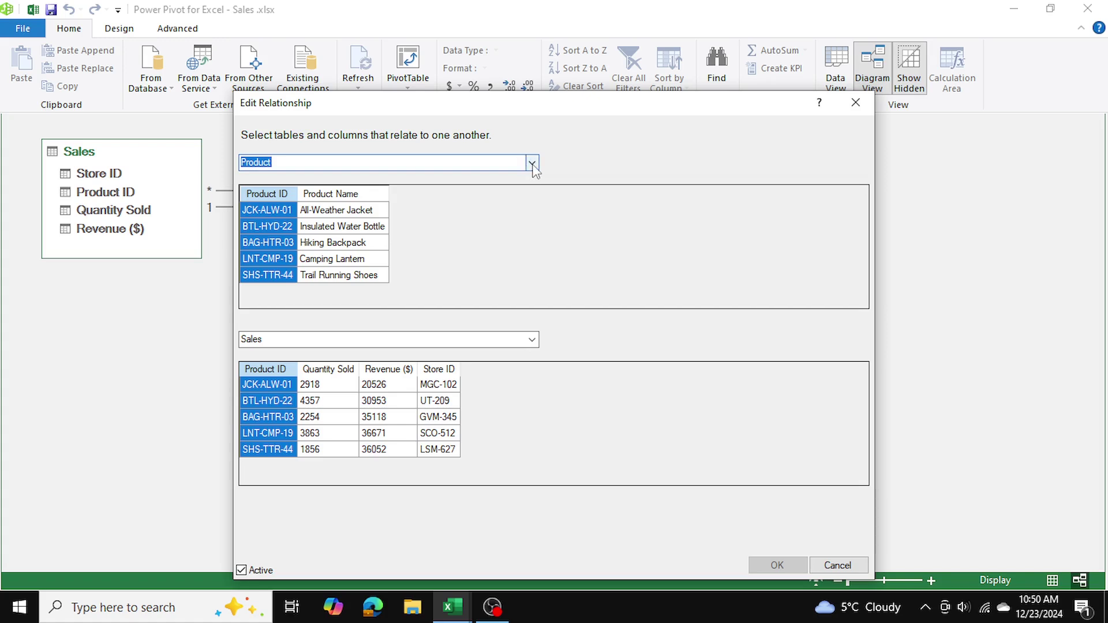
left_click(531, 163)
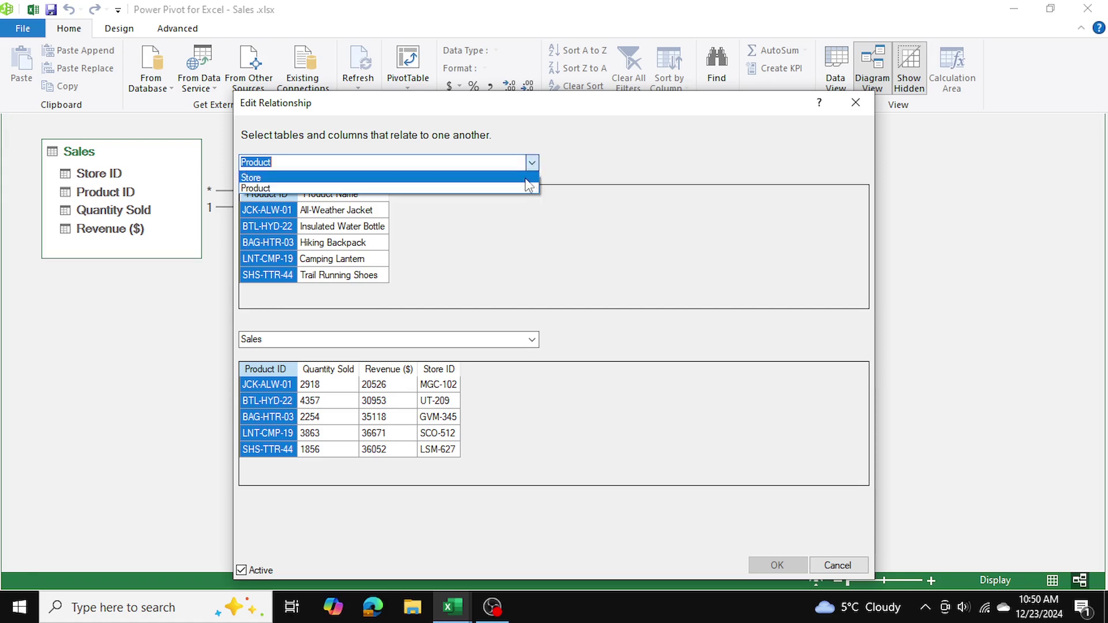
left_click(528, 185)
left_click(531, 341)
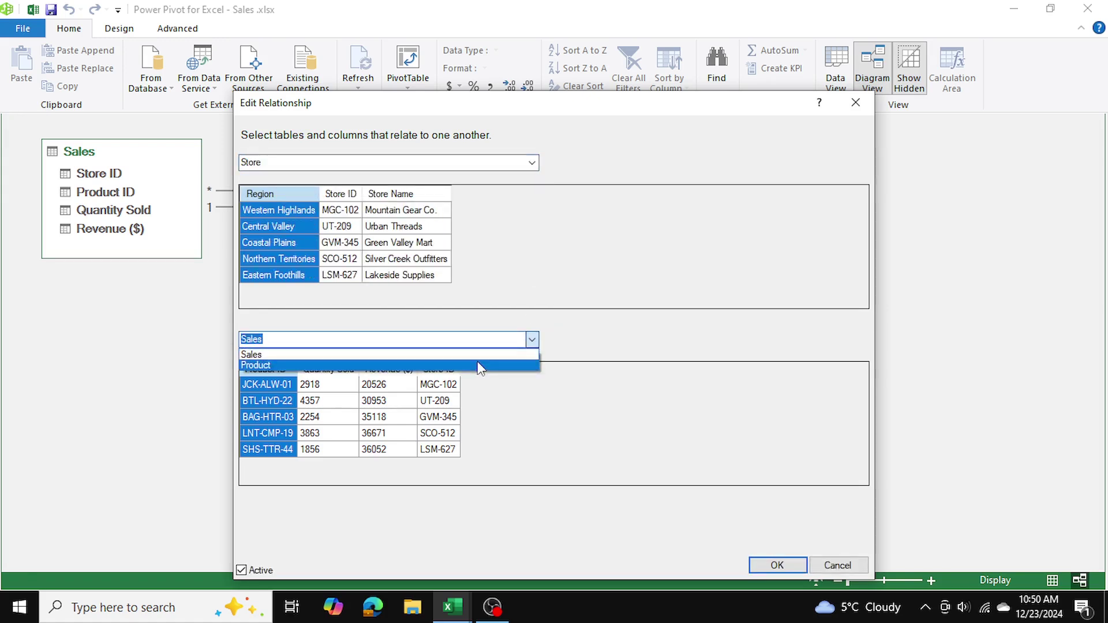
left_click(477, 365)
left_click(532, 163)
left_click(528, 172)
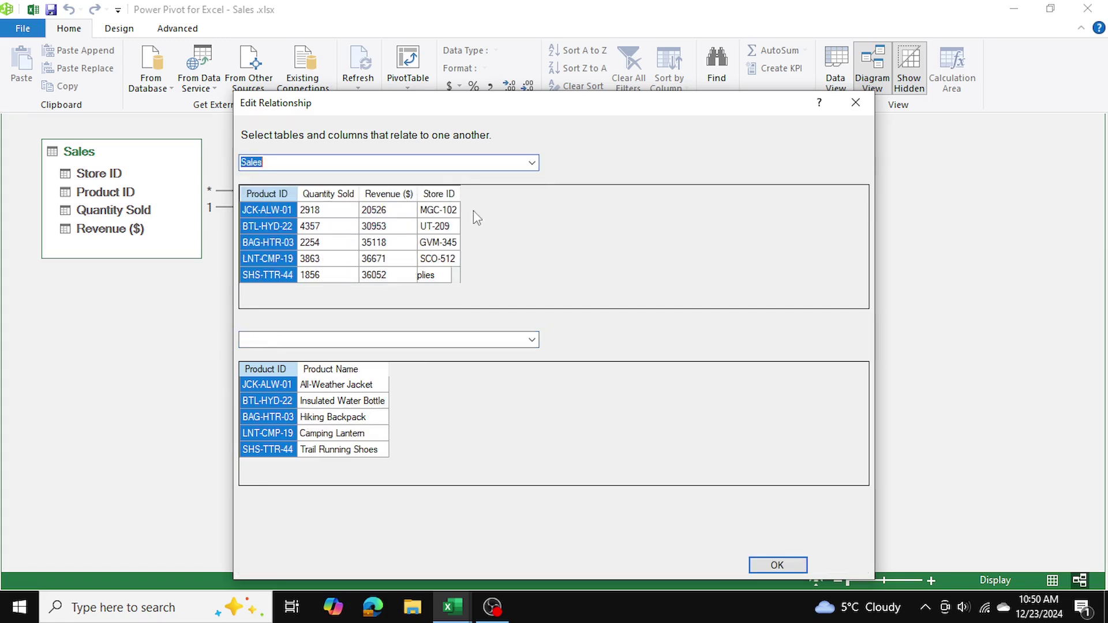
left_click(764, 564)
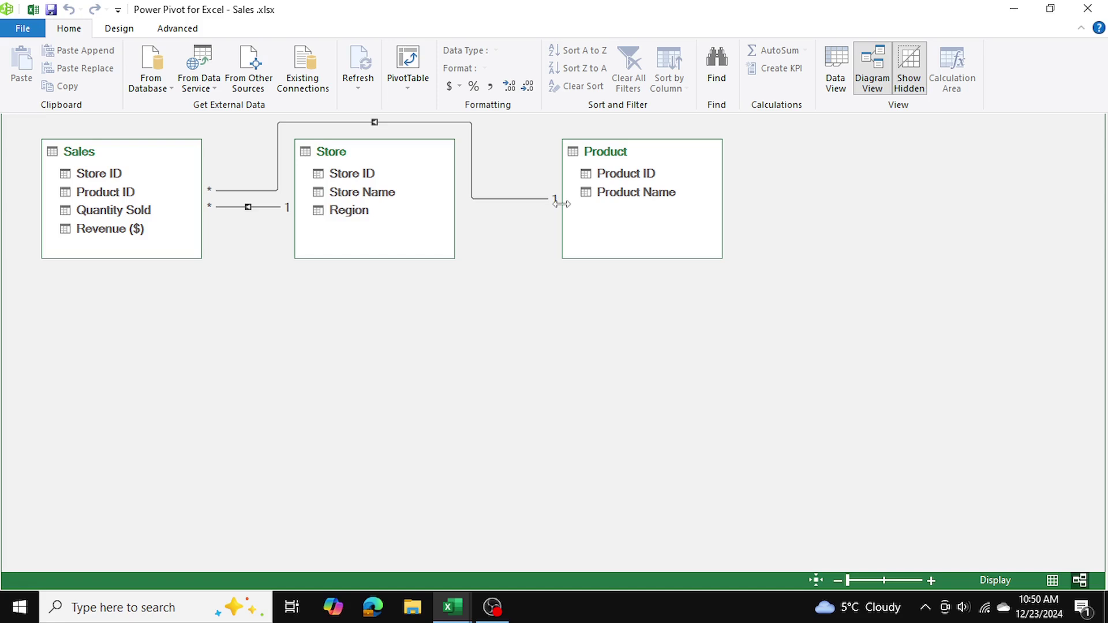
Check which columns link Sales and Product in Power Pivot, then close Power Pivot
left_click(373, 124)
left_click(844, 71)
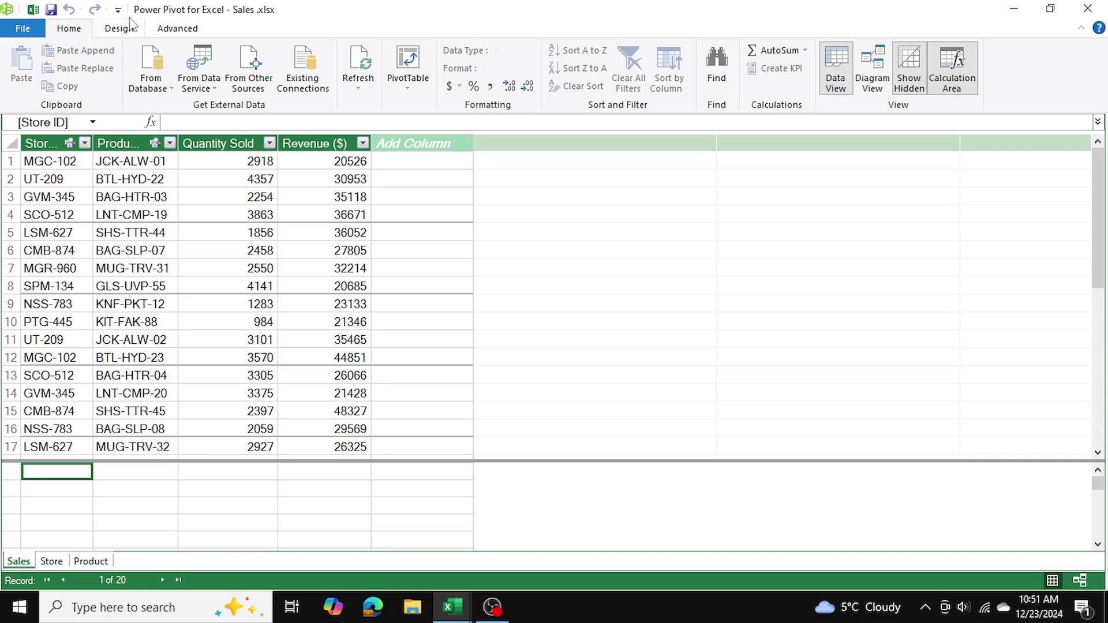
left_click(1087, 17)
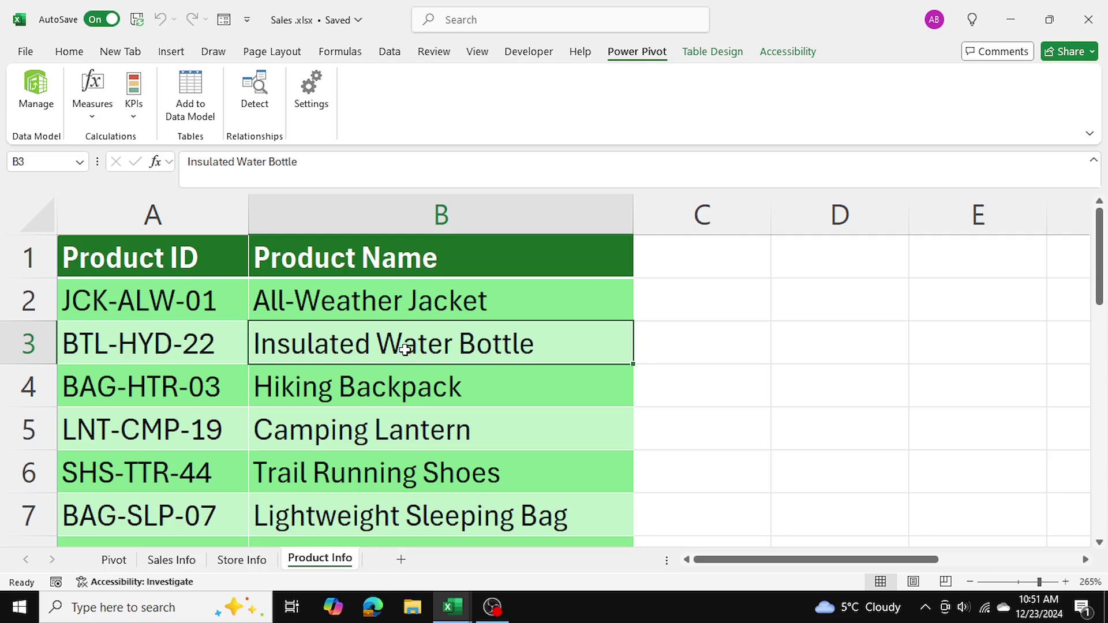
Compare product IDs such as BTL-HYD-22 on Product Info with those in the sales table
left_click_drag(208, 300, 332, 465)
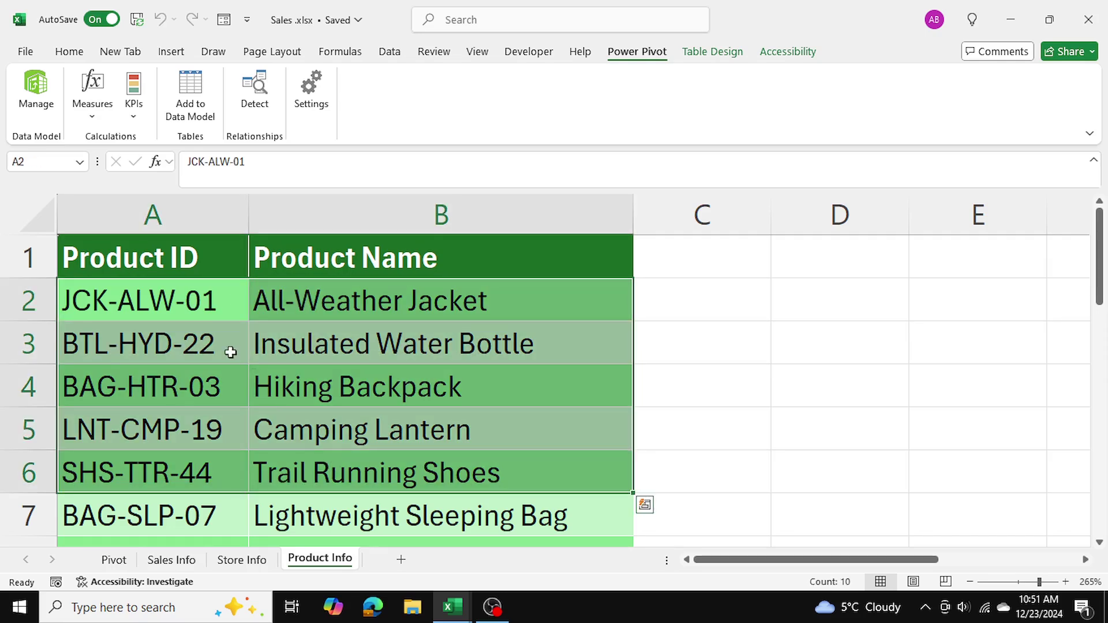
left_click(199, 346)
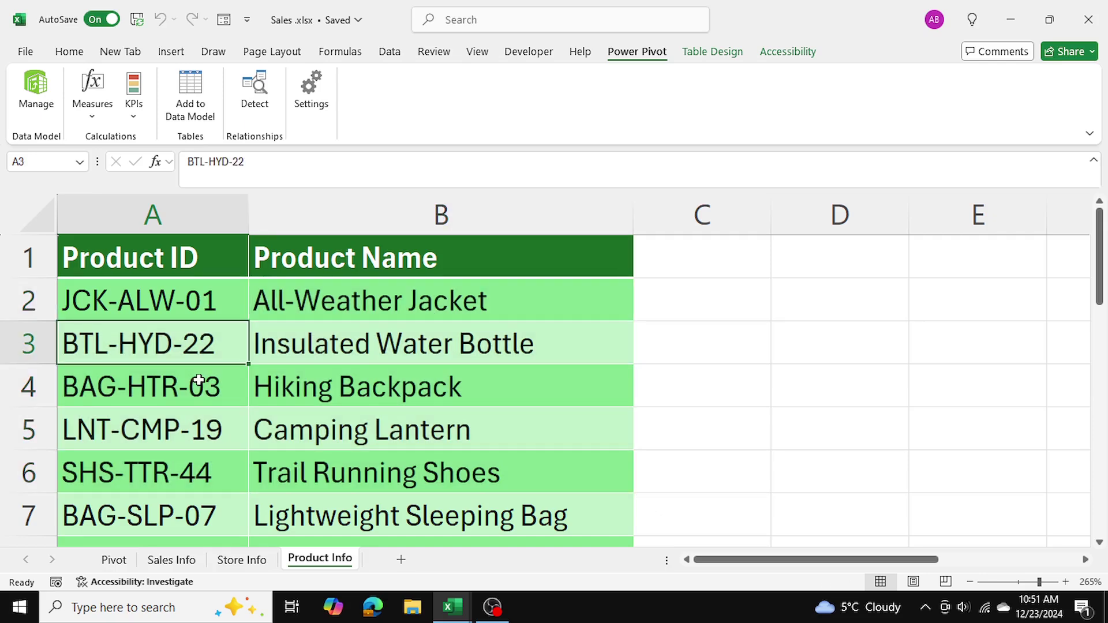
left_click(171, 560)
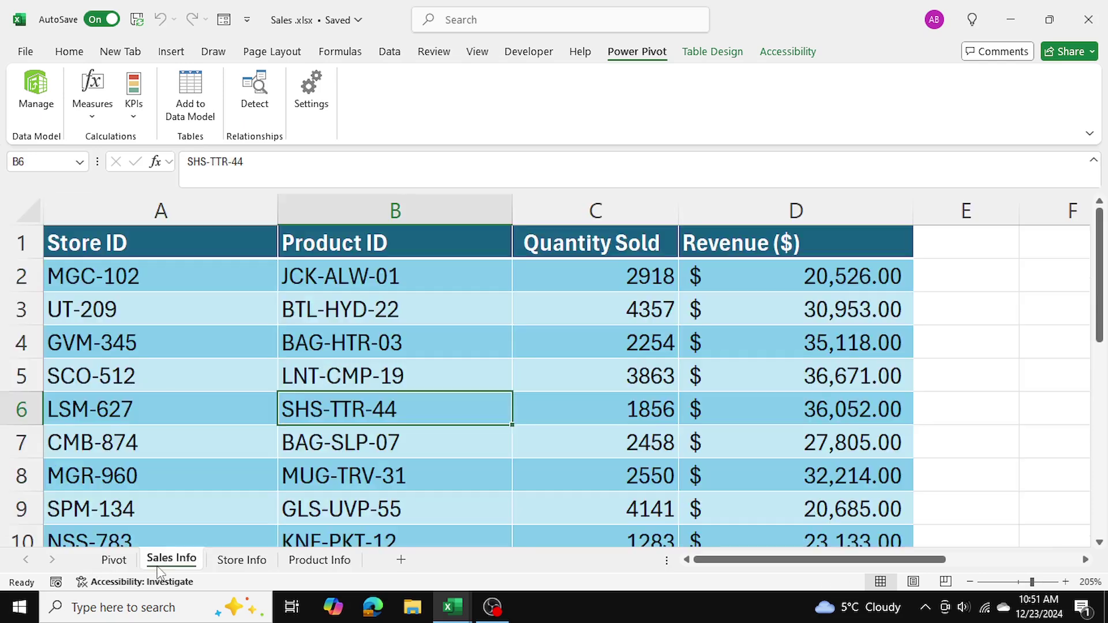
left_click_drag(332, 280, 331, 451)
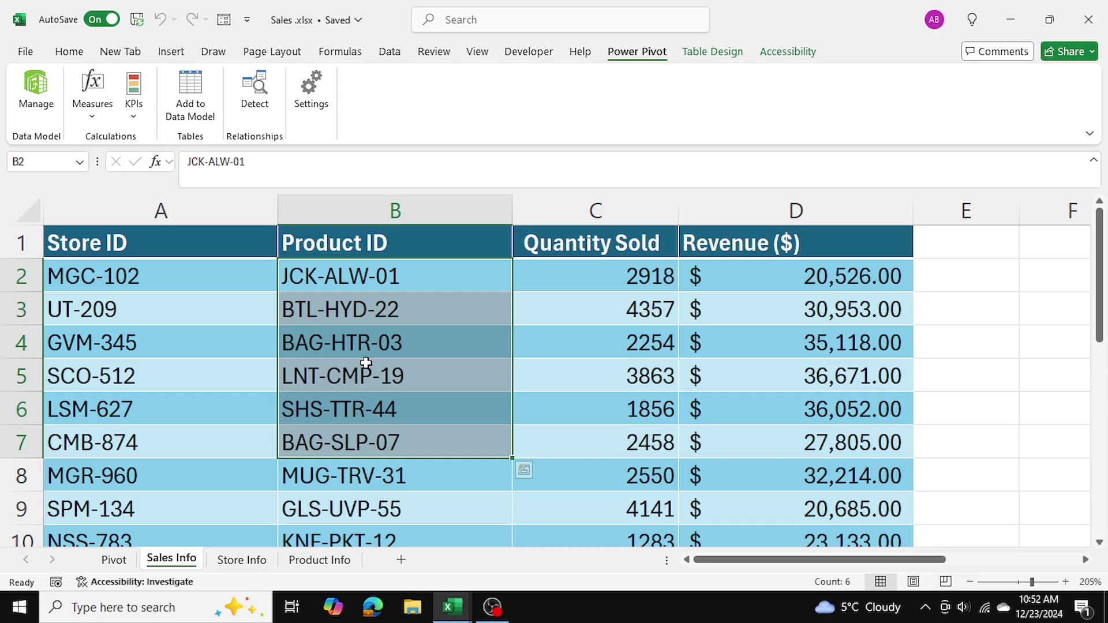
View Product Info and Store Info, return to Sales Info, and reopen the Power Pivot data model
left_click(345, 563)
left_click(245, 562)
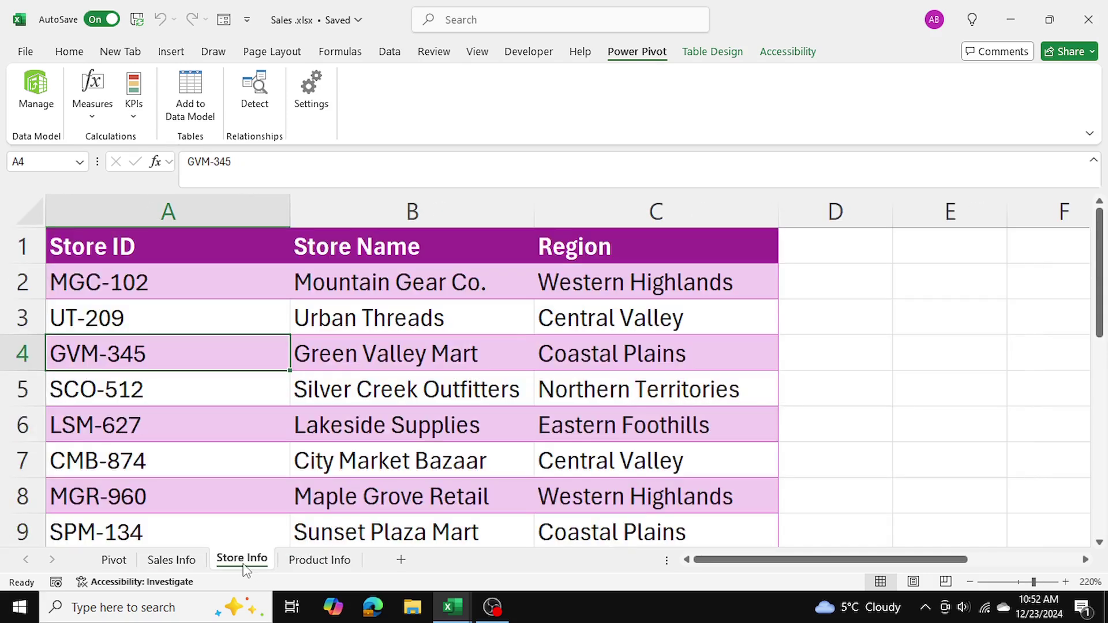
left_click(179, 563)
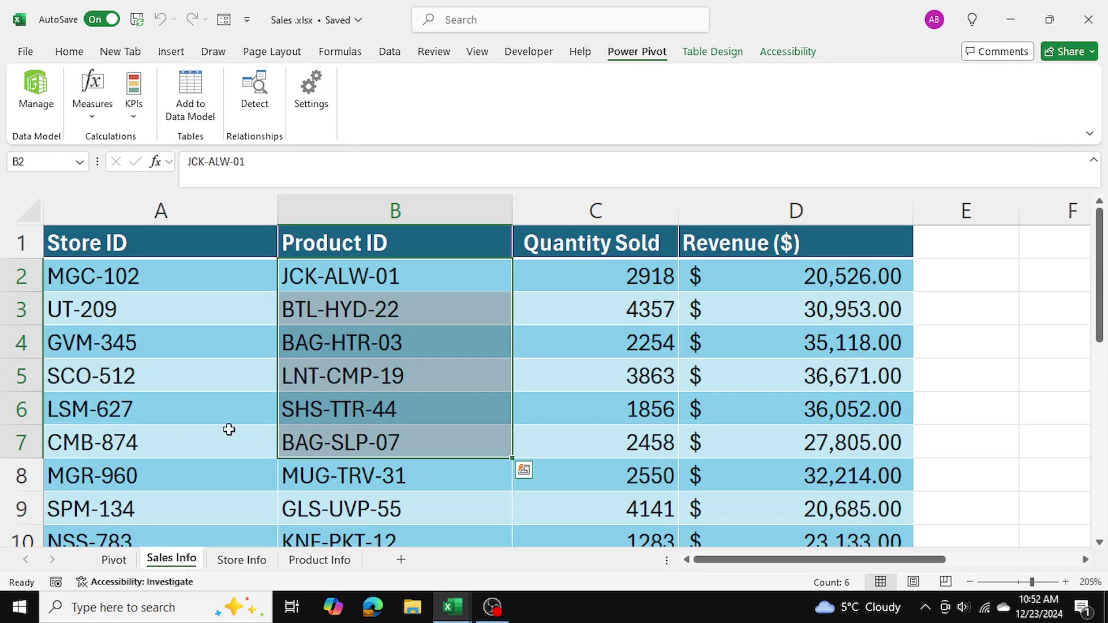
left_click(230, 429)
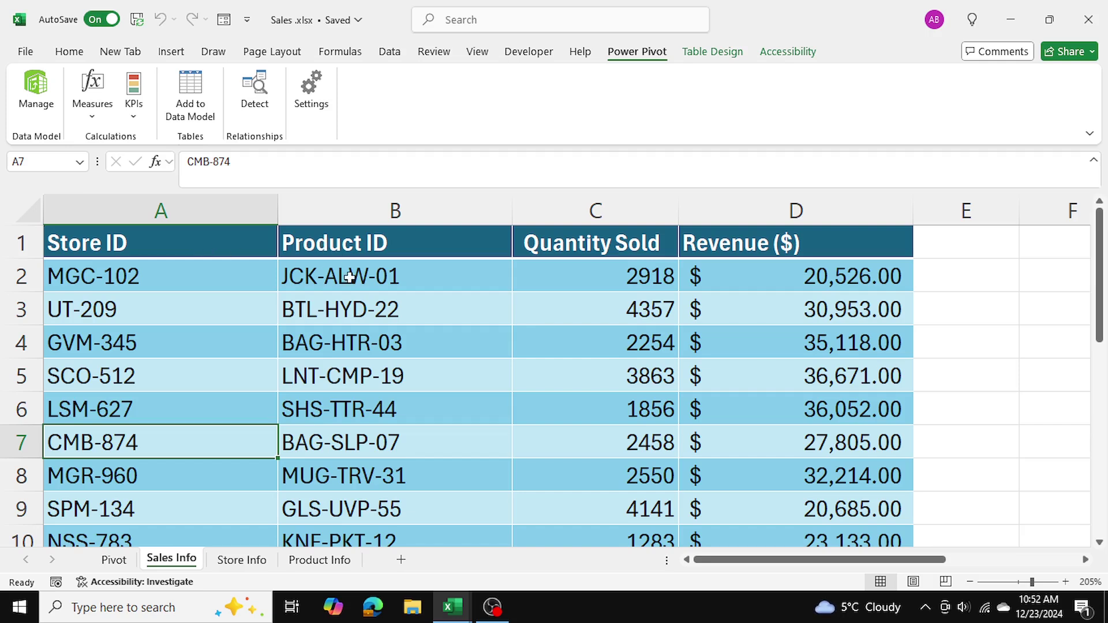
left_click(36, 95)
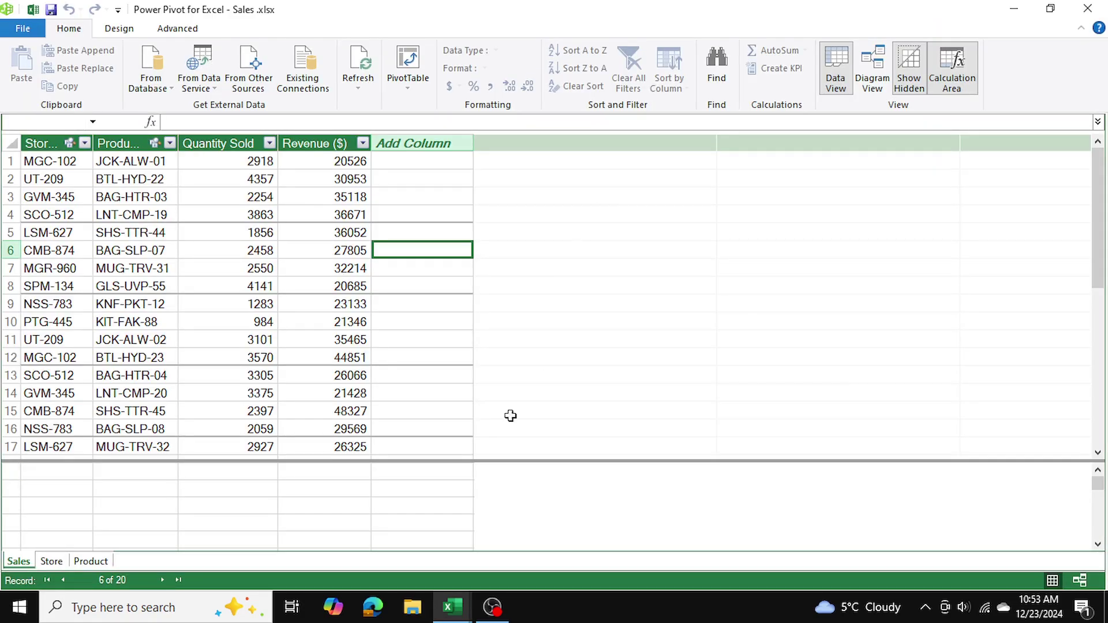
Enter Measure 1 as =sum([Revenue ($)]) under Revenue ($), totalling 653040, and widen the column
left_click_drag(322, 155, 326, 458)
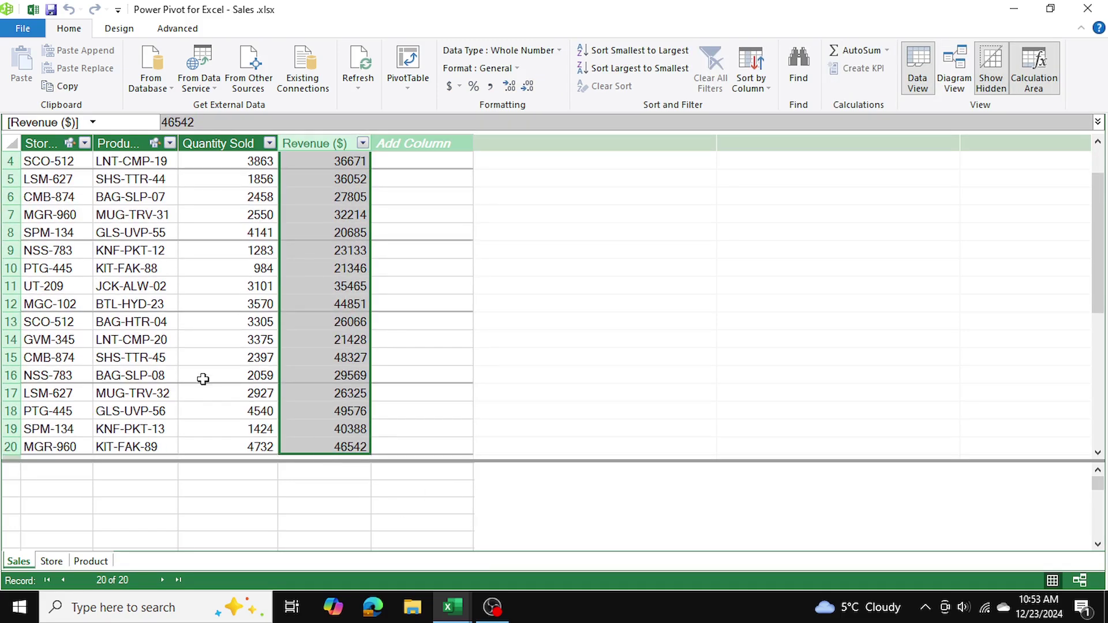
scroll(181, 368, "up", 1)
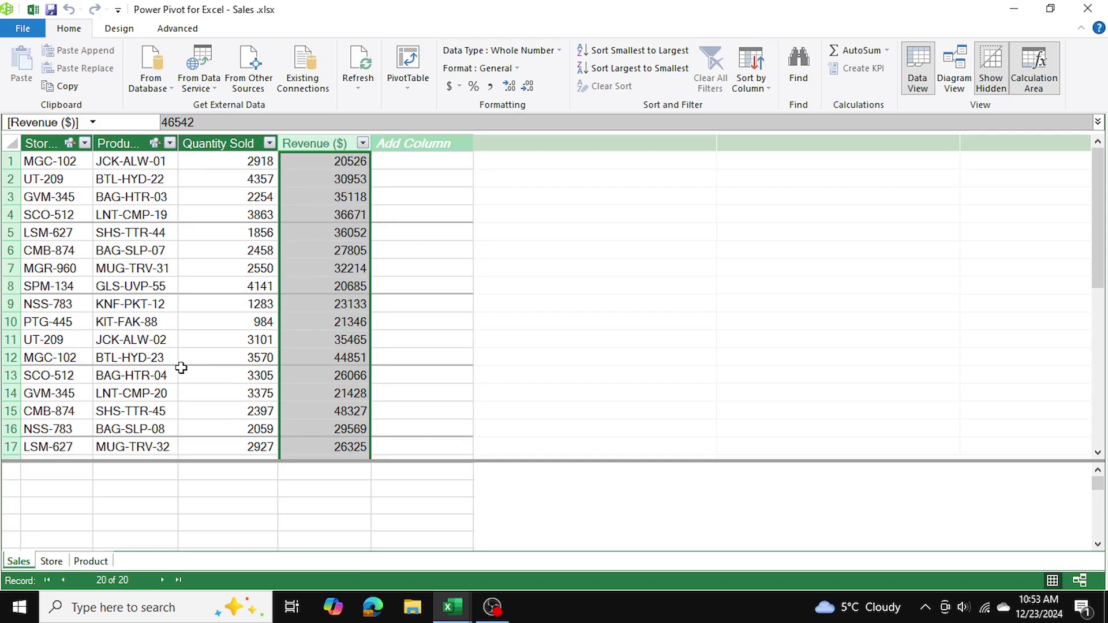
left_click(306, 500)
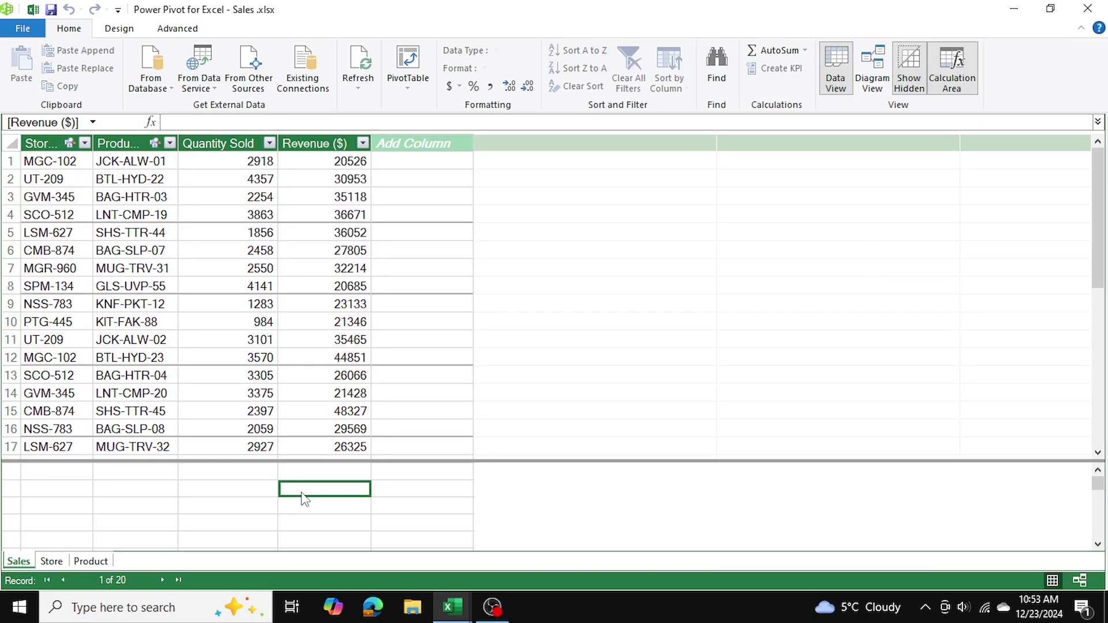
left_click(296, 517)
left_click(298, 495)
type("=sum(")
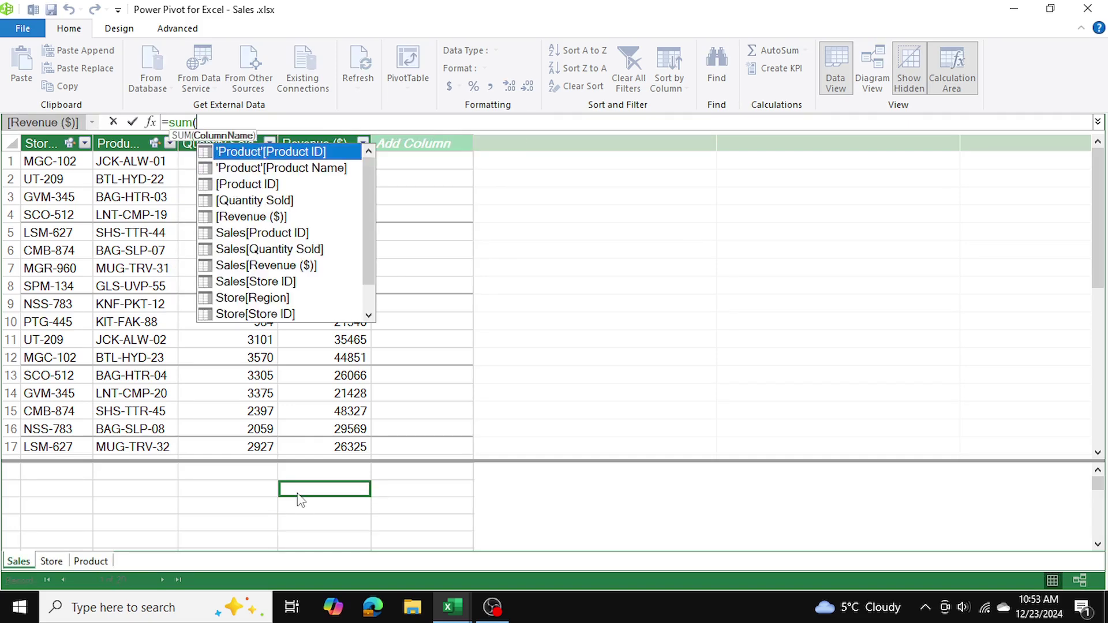
left_click(278, 218)
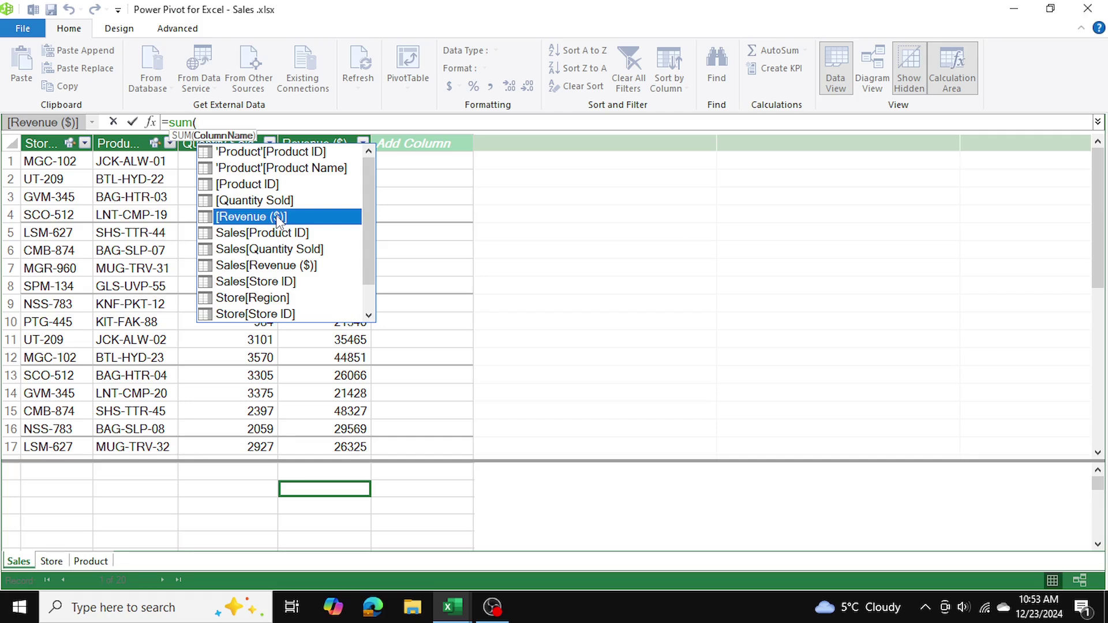
double_click(278, 217)
type(")")
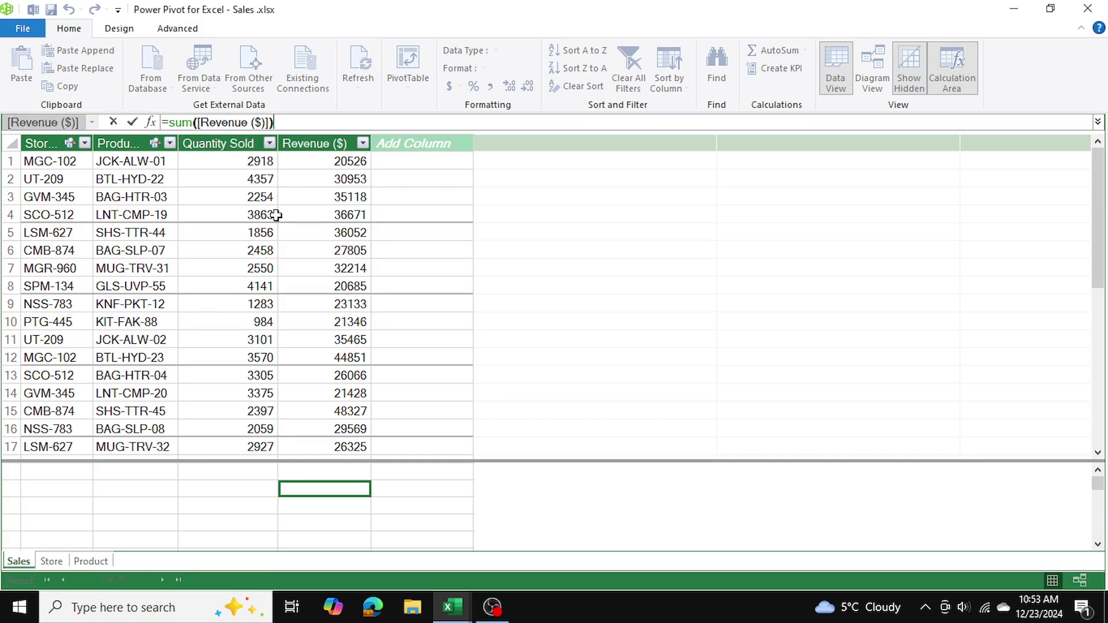
key("Return")
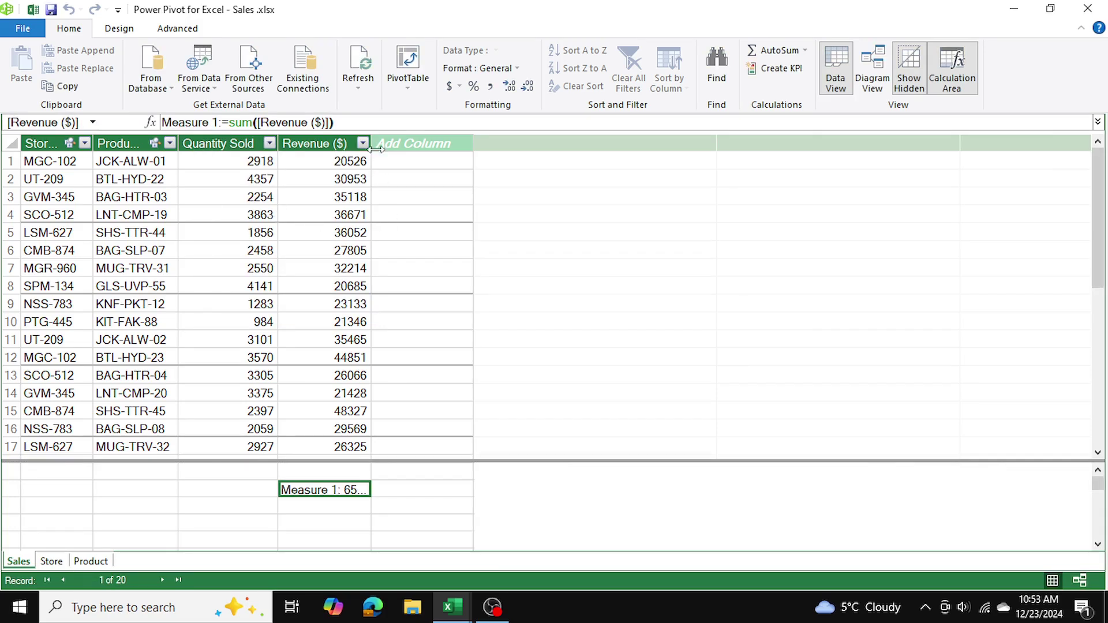
left_click_drag(376, 155, 430, 155)
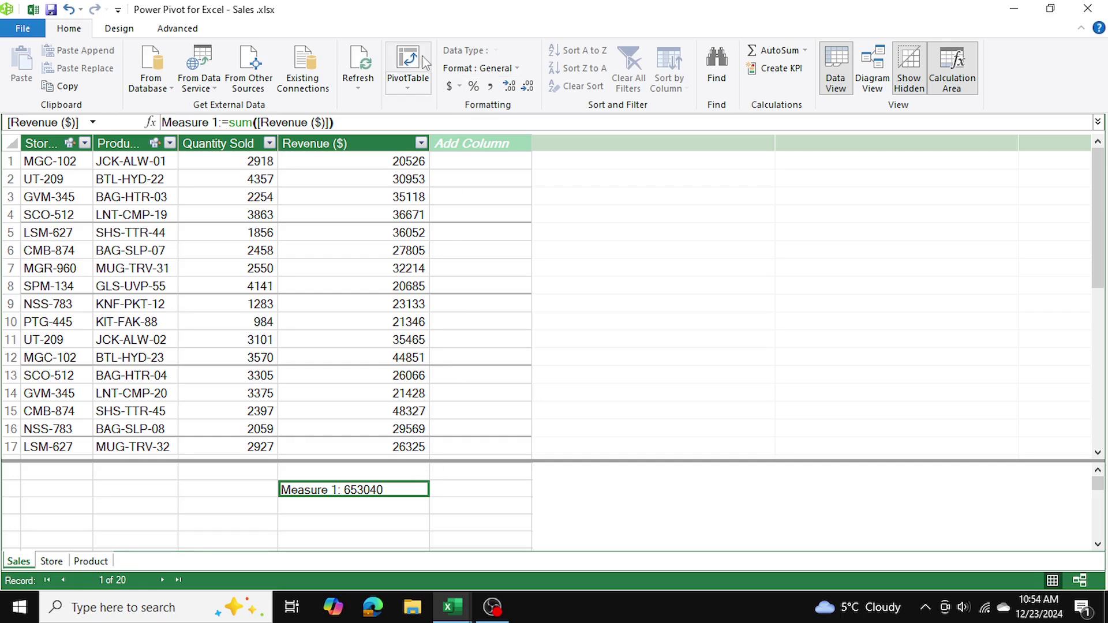
Insert a PivotTable from the data model on a new worksheet and show its field list
left_click(412, 75)
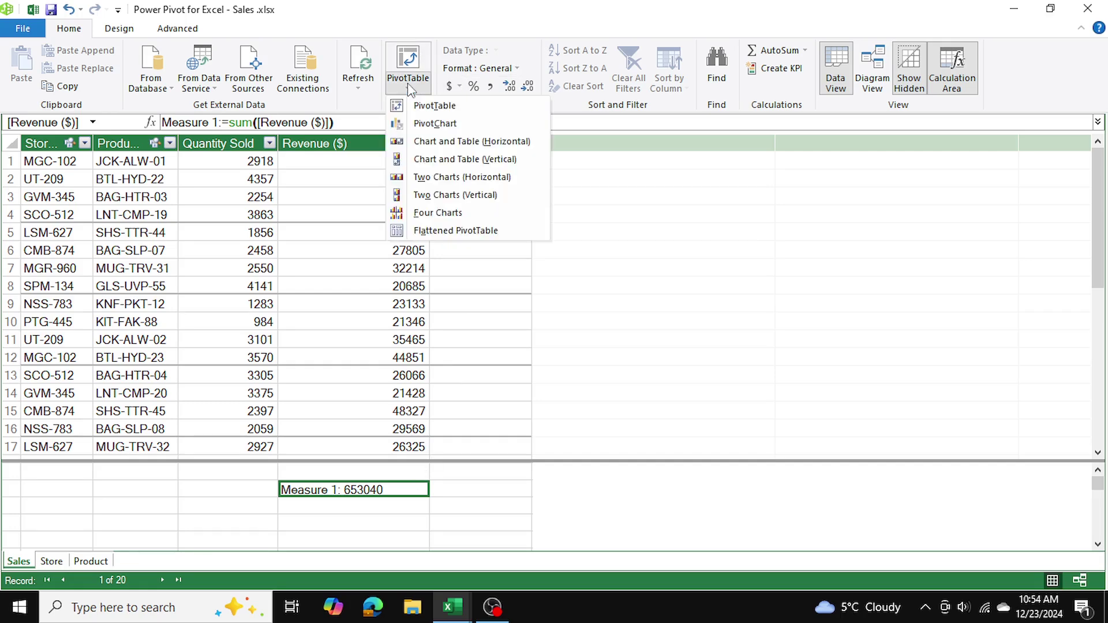
left_click(435, 106)
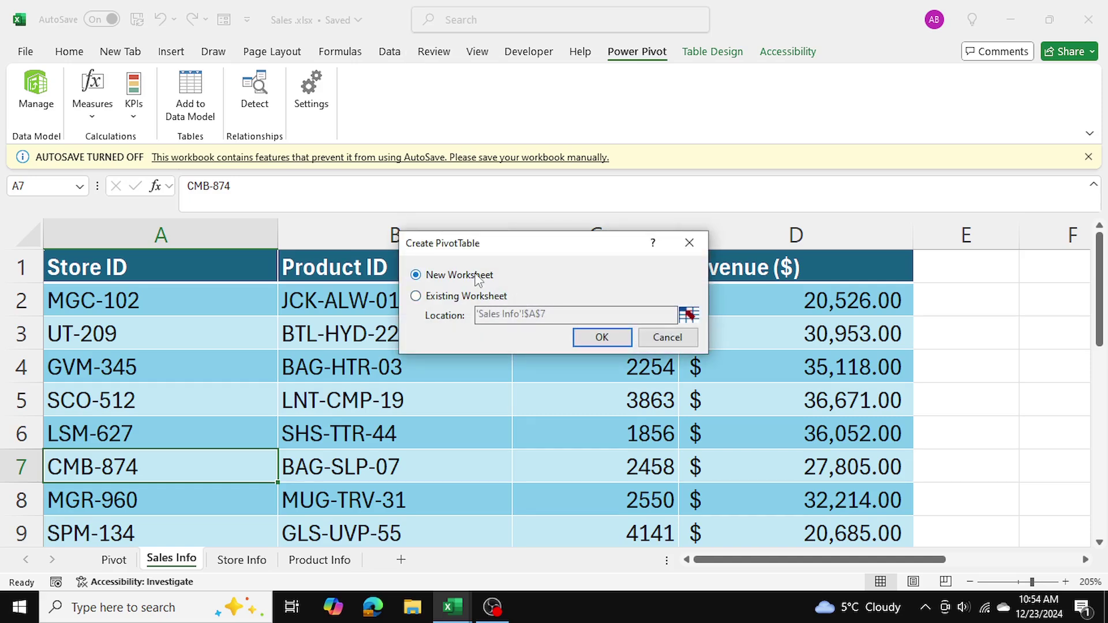
left_click(594, 340)
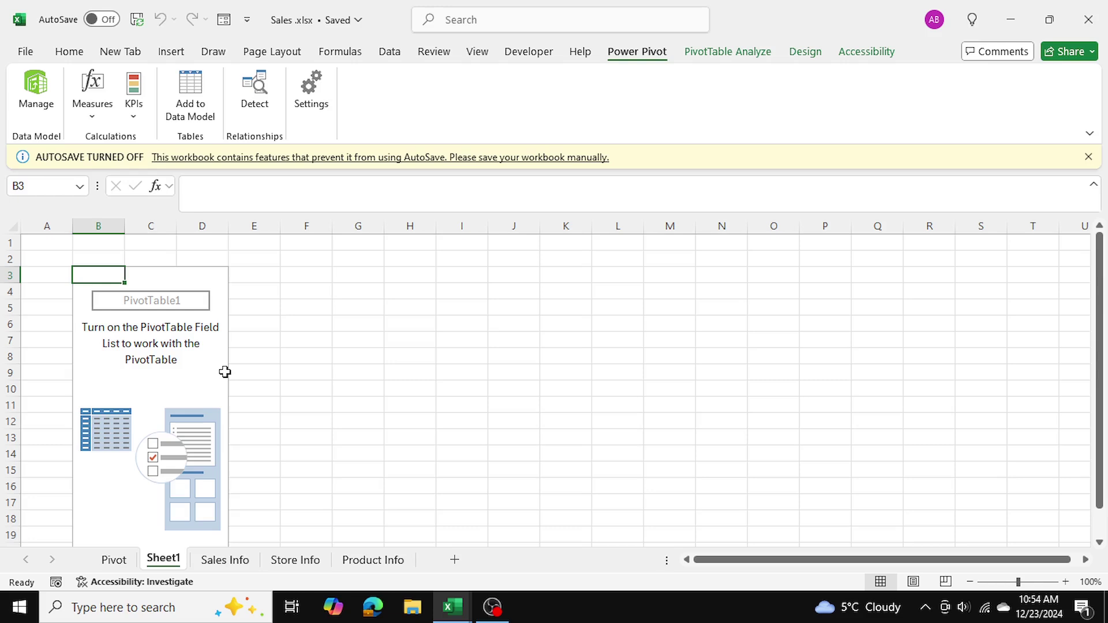
scroll(225, 372, "down", 4)
scroll(225, 372, "up", 4)
right_click(180, 341)
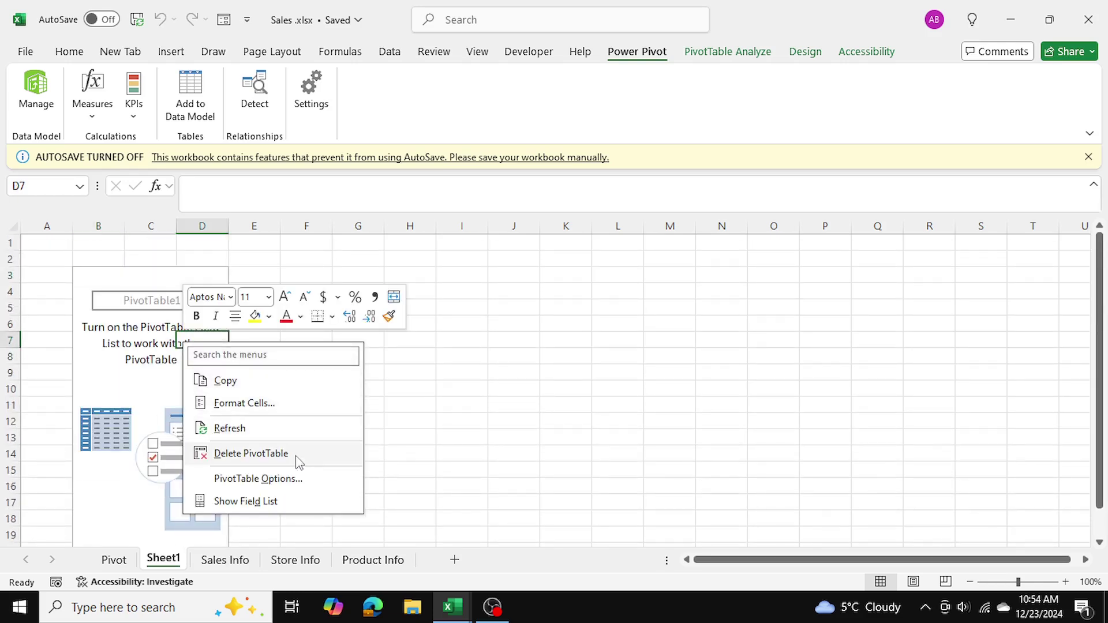
left_click(294, 500)
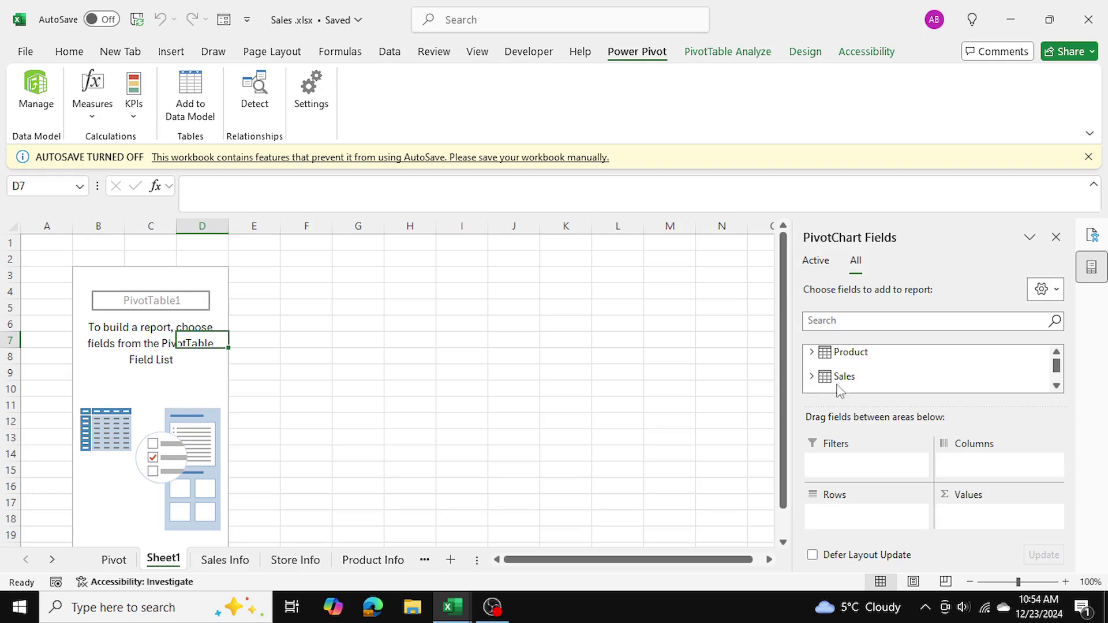
Expand the Store table and put Store Name in the PivotTable rows
scroll(837, 384, "down", 1)
scroll(836, 386, "up", 1)
scroll(863, 376, "down", 1)
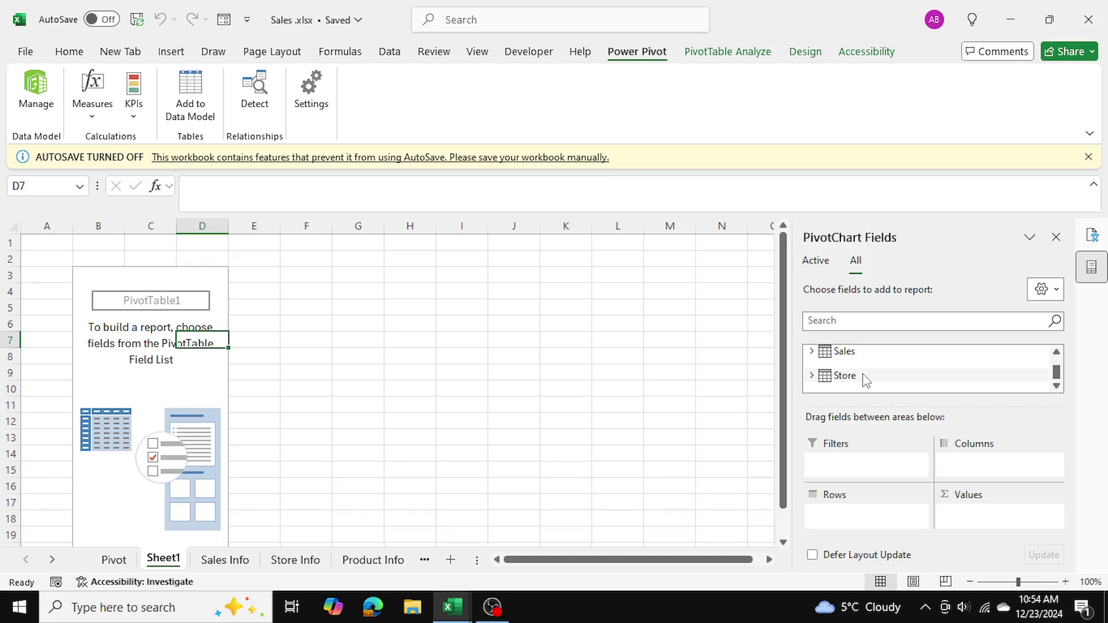
scroll(863, 378, "up", 1)
left_click(811, 353)
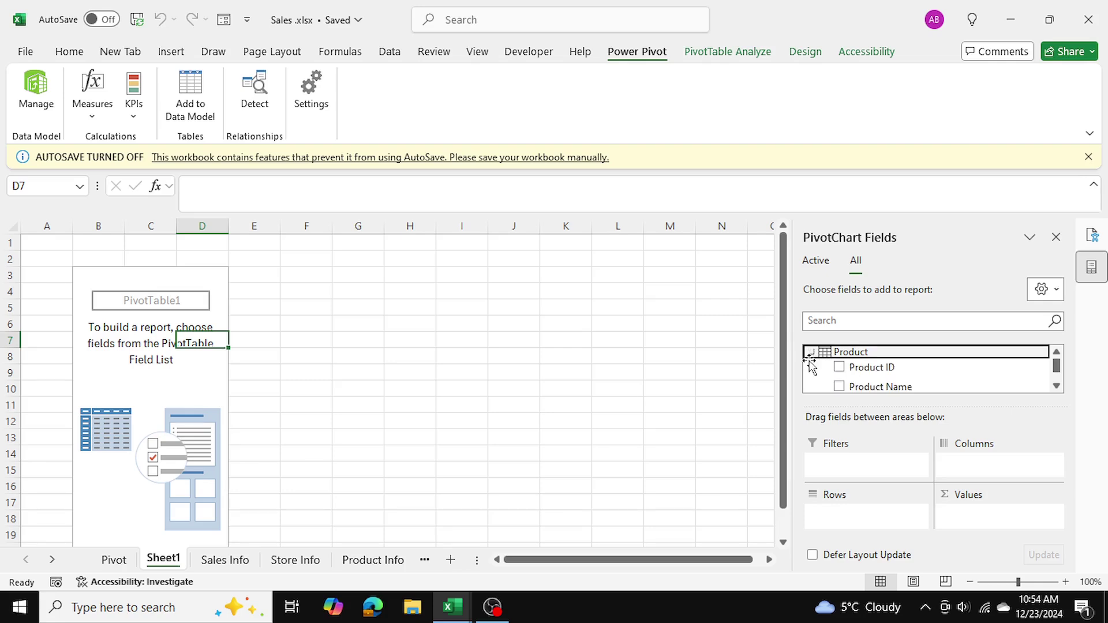
scroll(863, 373, "down", 2)
scroll(864, 374, "up", 2)
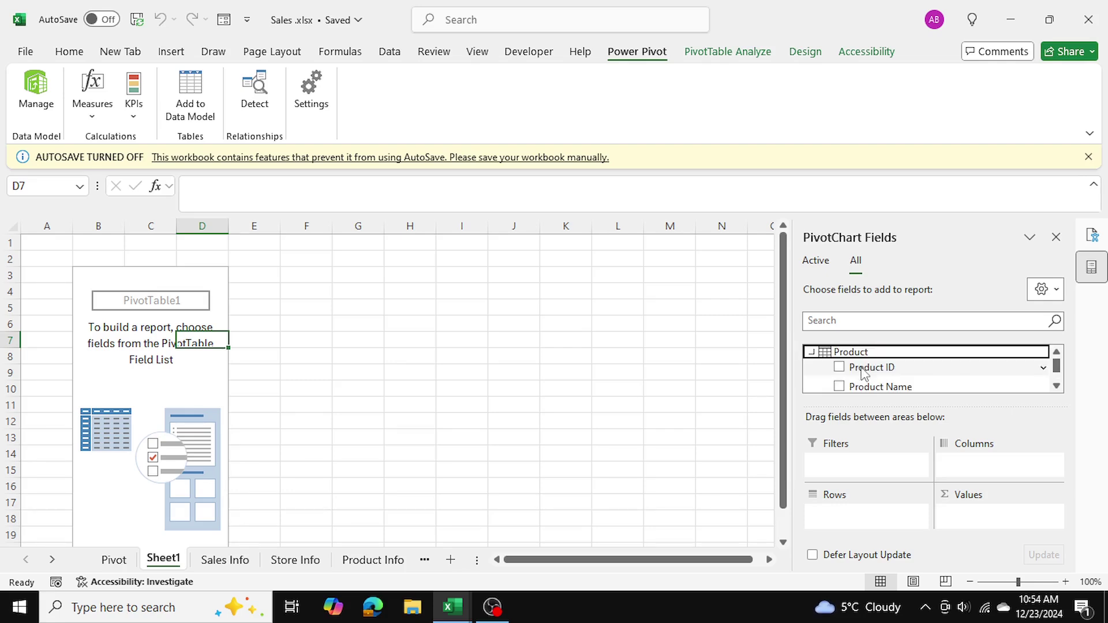
scroll(813, 378, "down", 2)
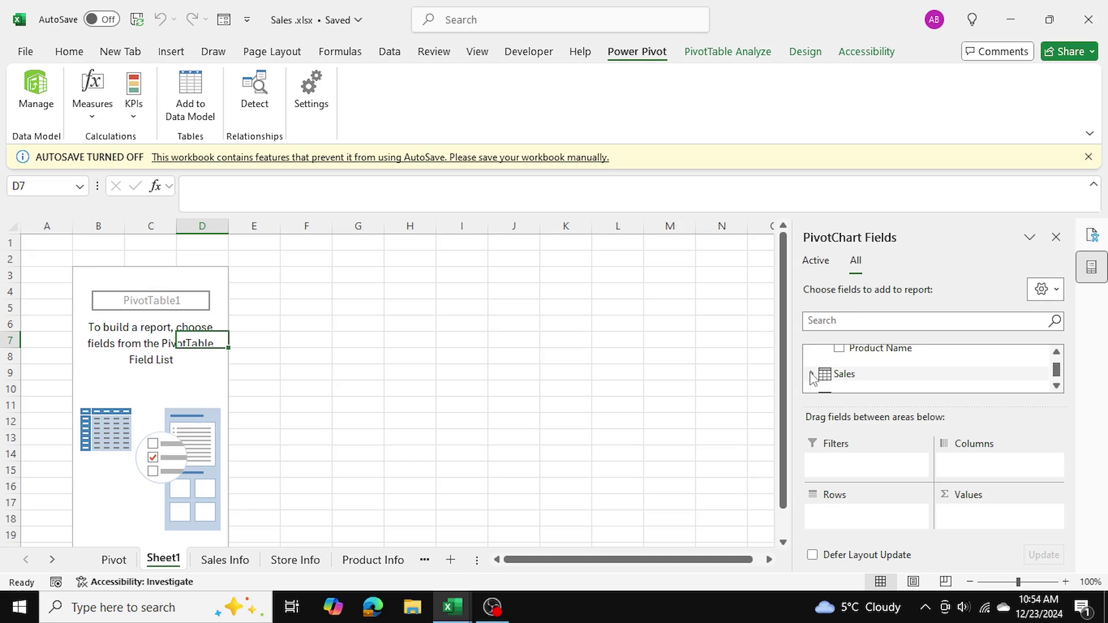
scroll(814, 378, "down", 1)
left_click(812, 375)
scroll(816, 373, "down", 2)
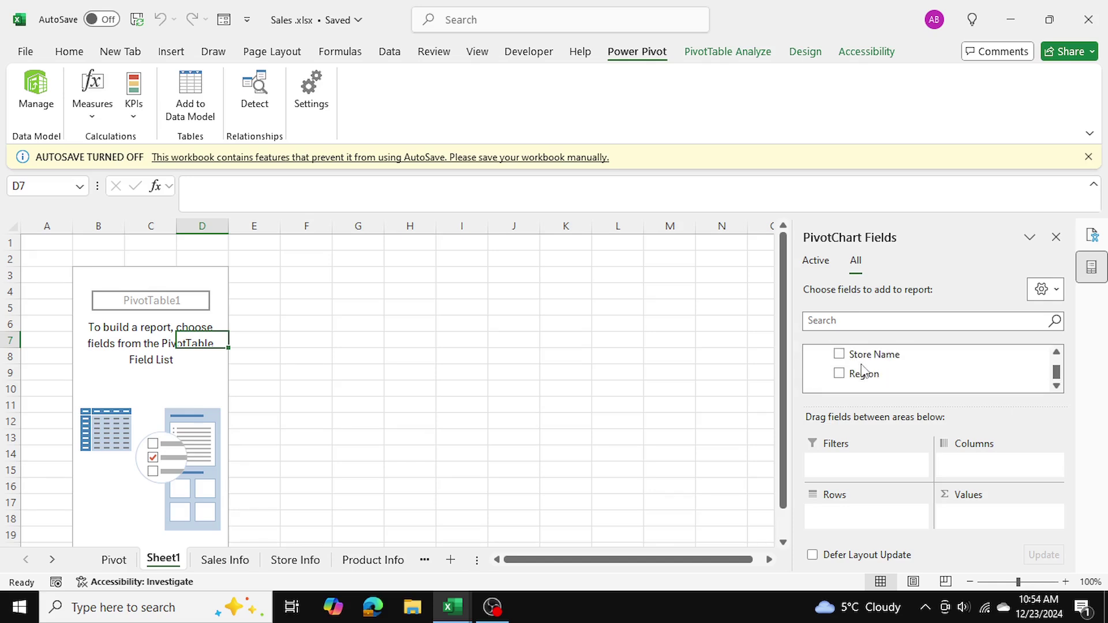
left_click_drag(878, 354, 890, 521)
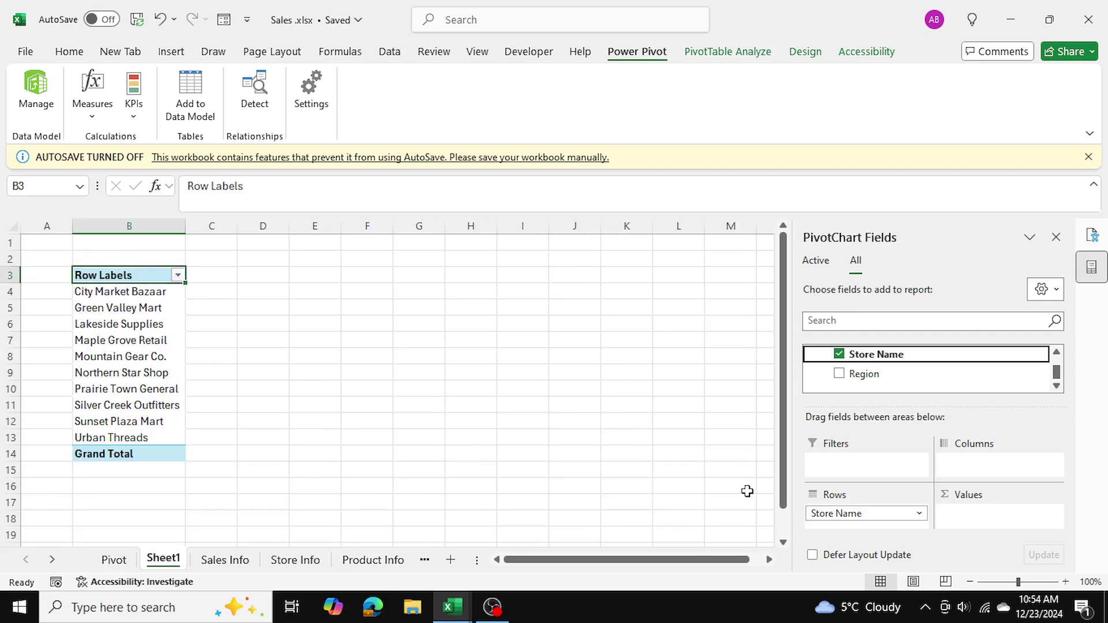
Add the Sales table's Revenue ($) to Values and confirm the 653040 grand total
scroll(928, 381, "up", 4)
scroll(927, 382, "down", 4)
scroll(928, 382, "up", 4)
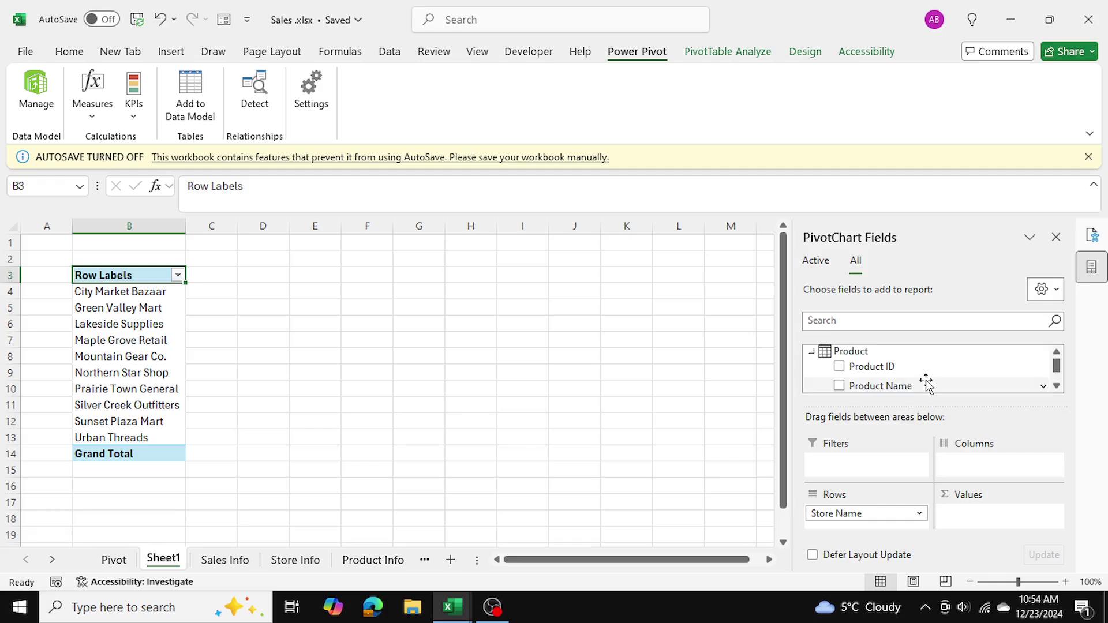
scroll(871, 375, "down", 2)
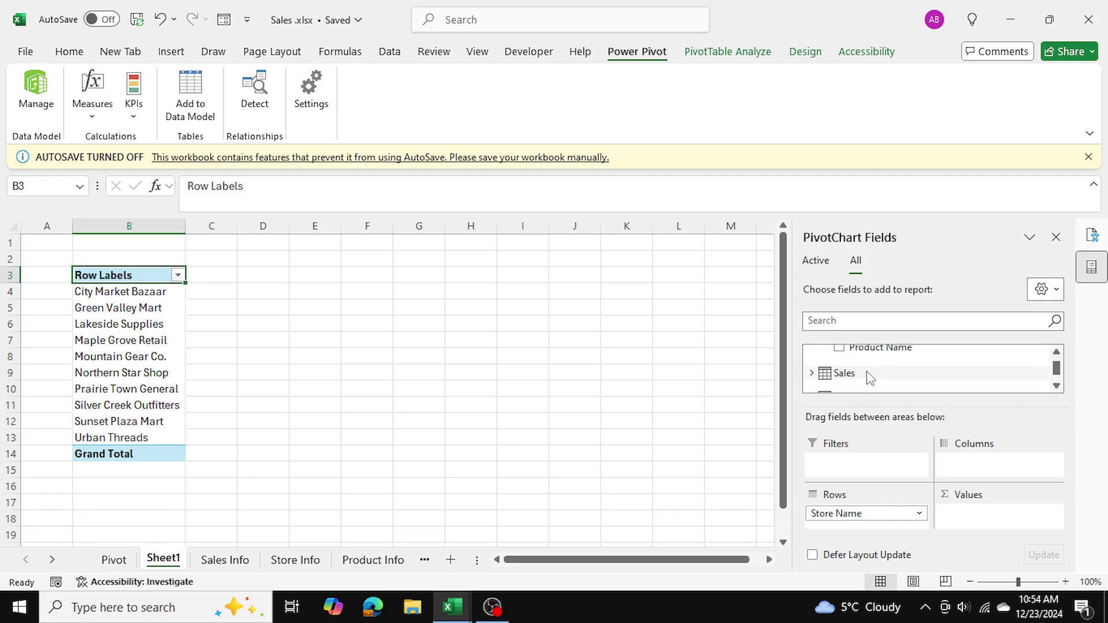
left_click(811, 373)
scroll(895, 383, "down", 1)
scroll(895, 385, "down", 1)
left_click_drag(896, 349, 980, 517)
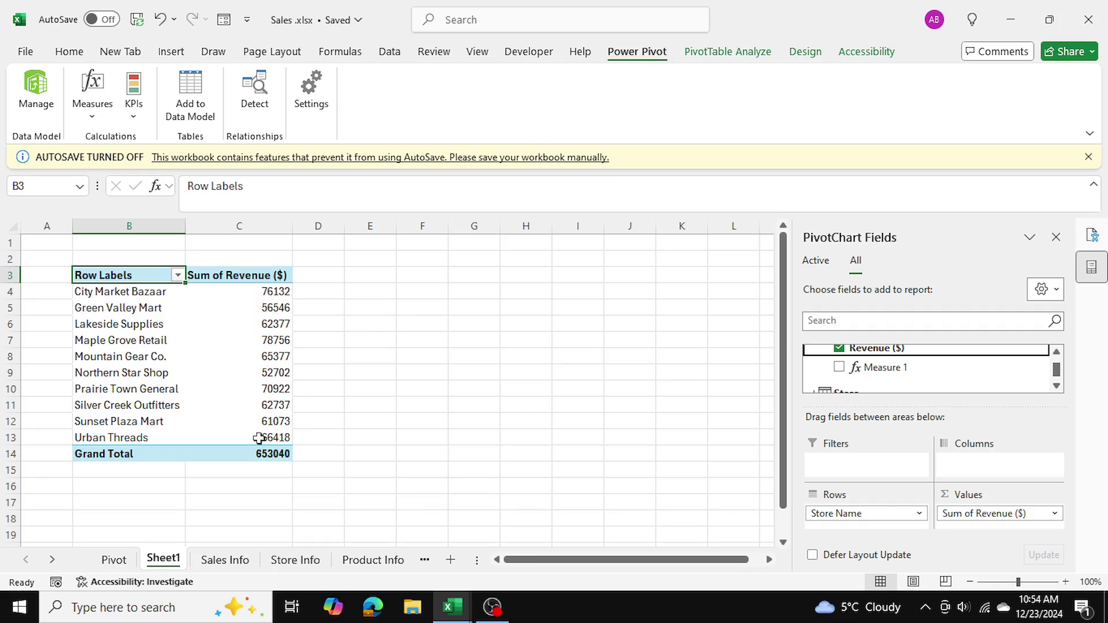
left_click(229, 453)
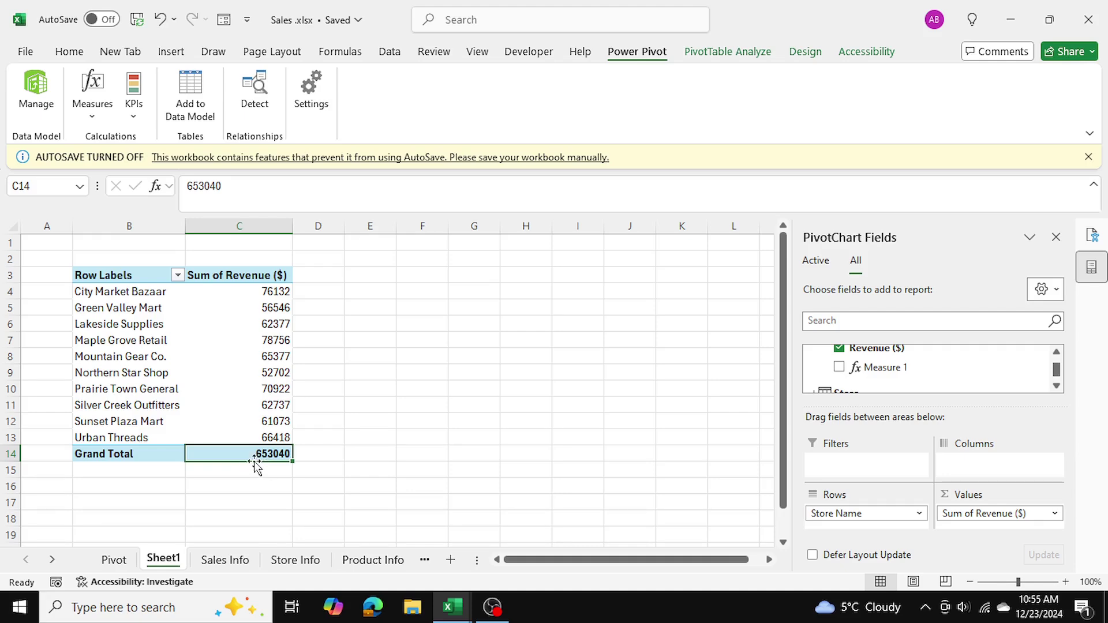
Glance at the data model, then select a pivot revenue cell and show PivotTable Analyze
left_click(36, 81)
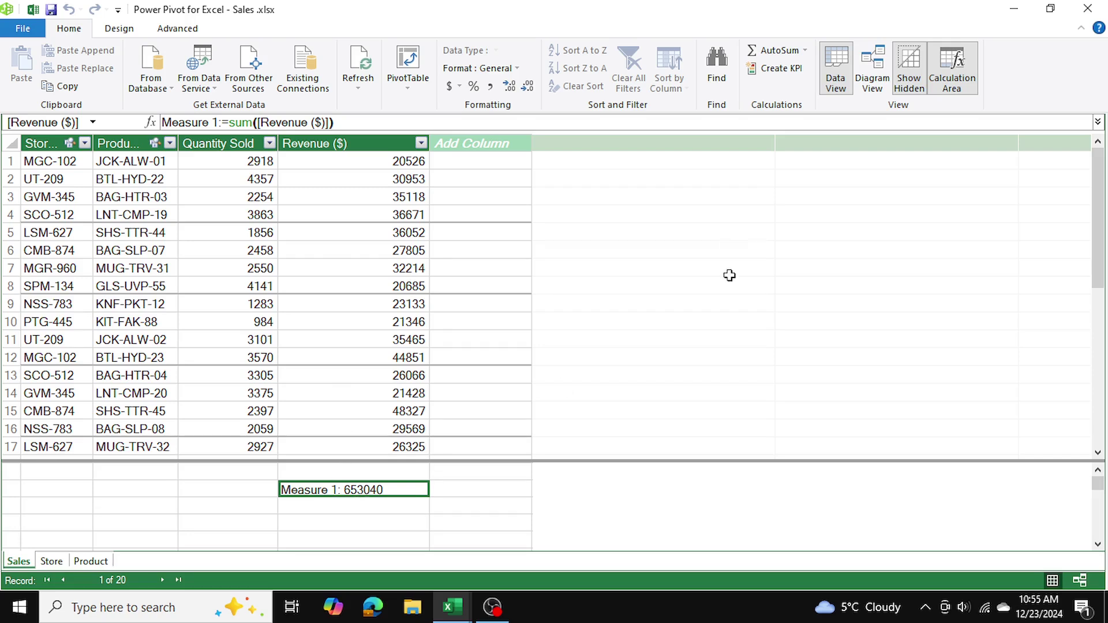
left_click(1077, 13)
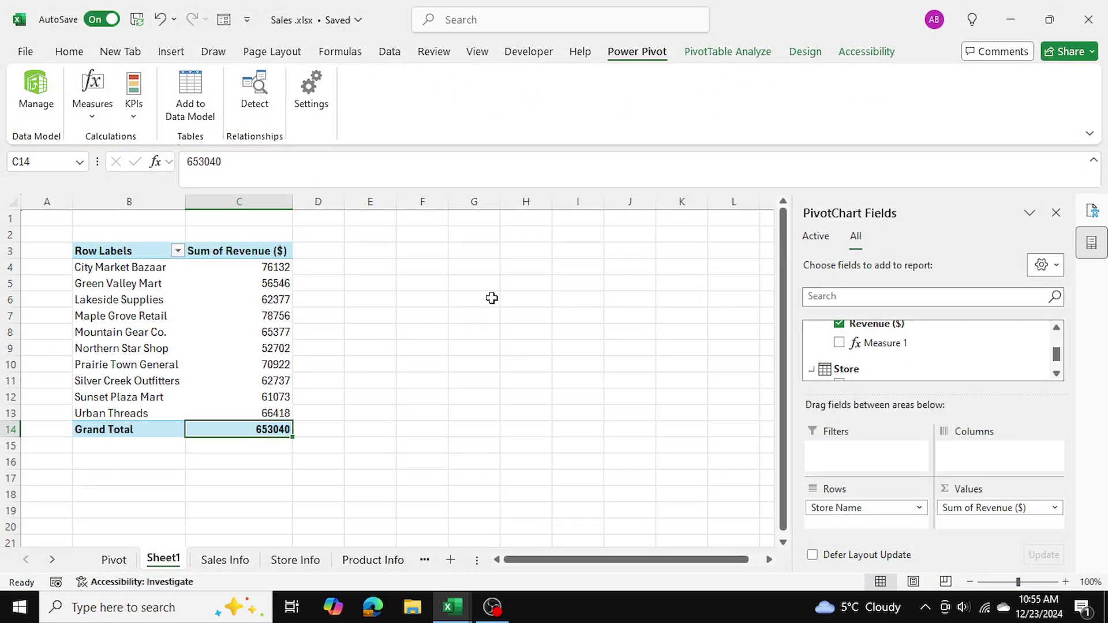
left_click(492, 297)
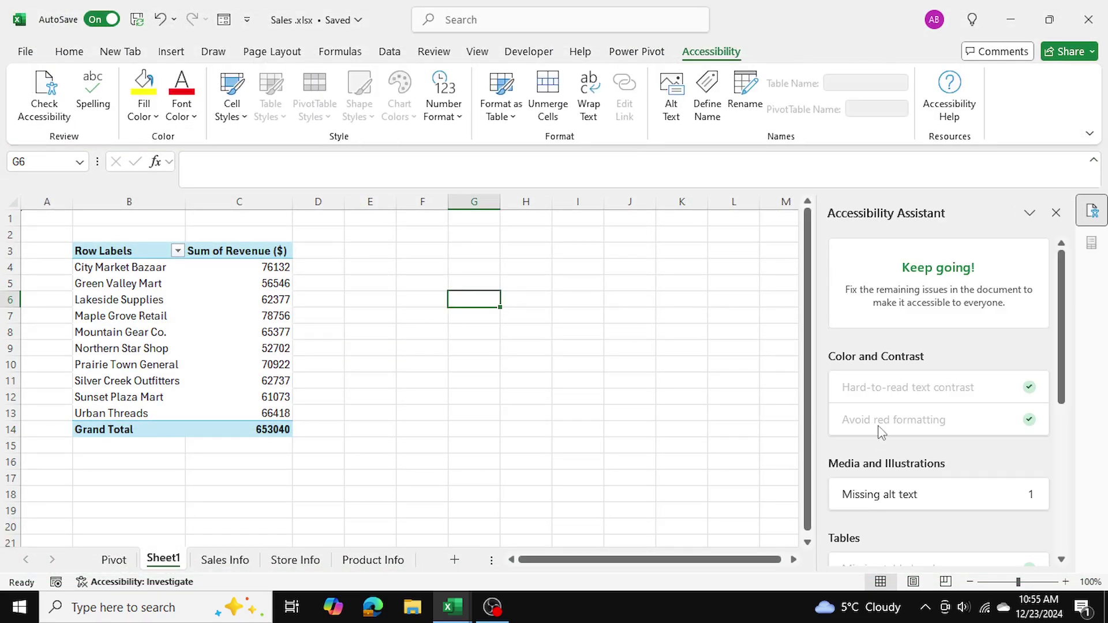
left_click(203, 284)
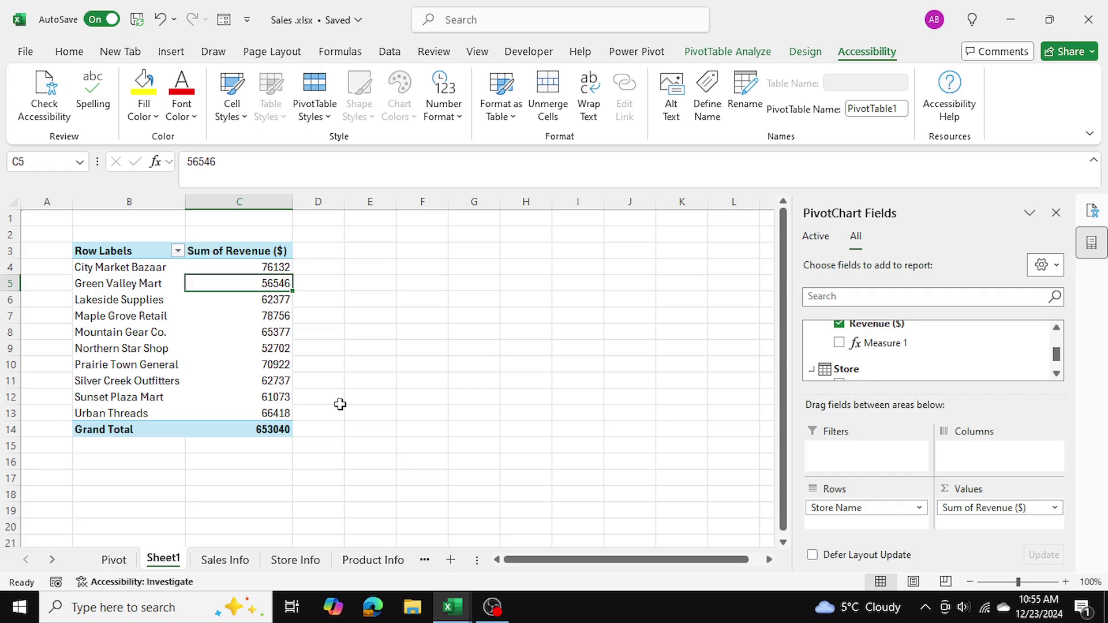
scroll(930, 346, "up", 3)
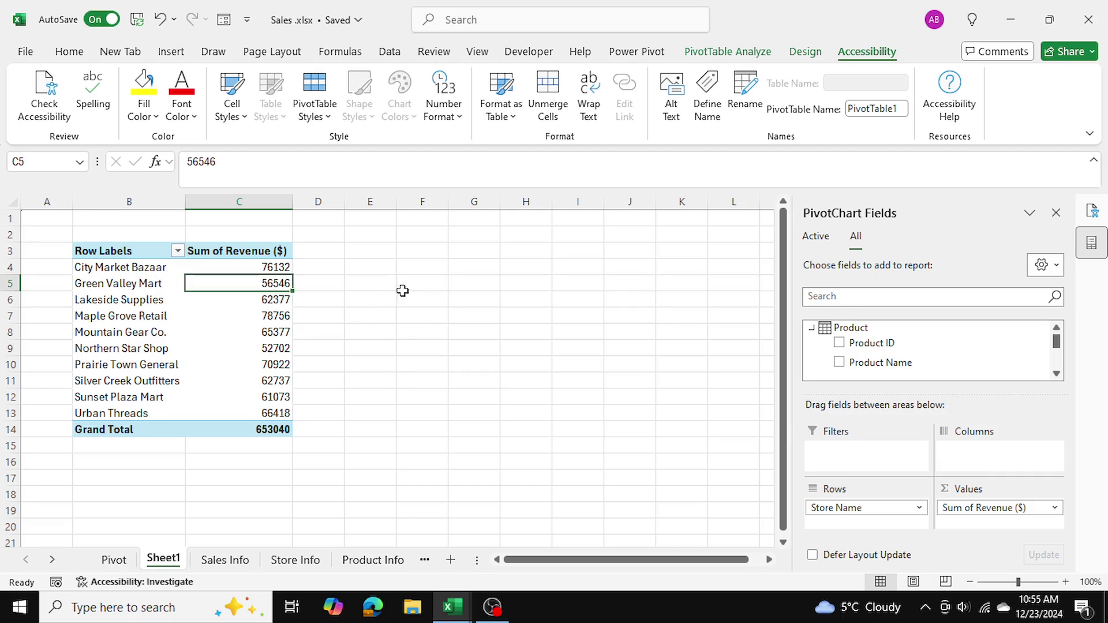
left_click(743, 52)
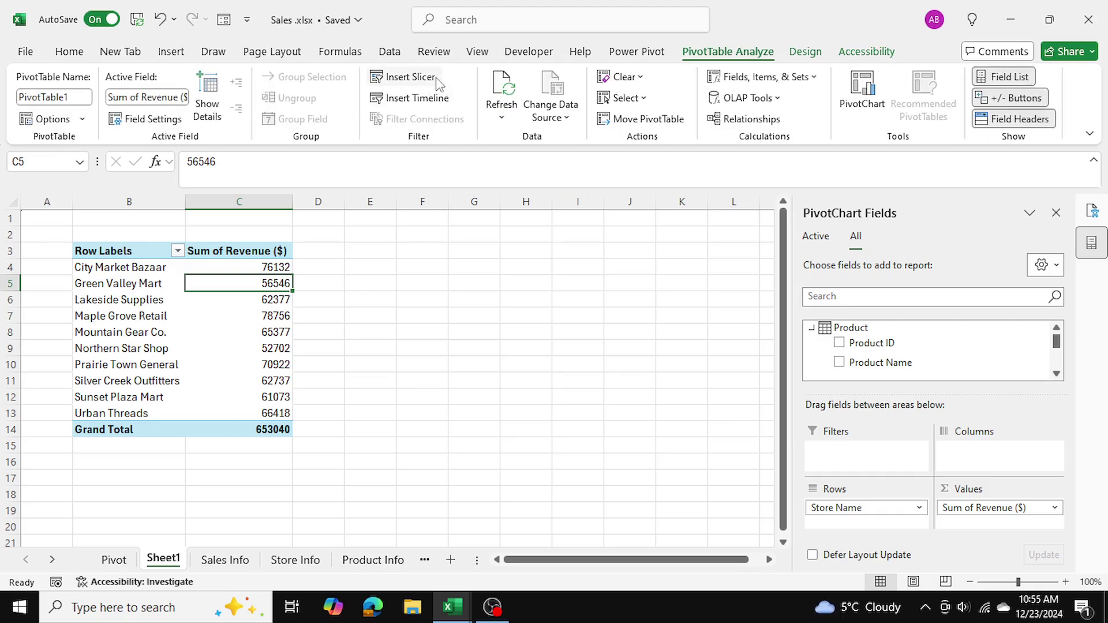
Insert a Region slicer and resize it beside the pivot table
left_click(411, 77)
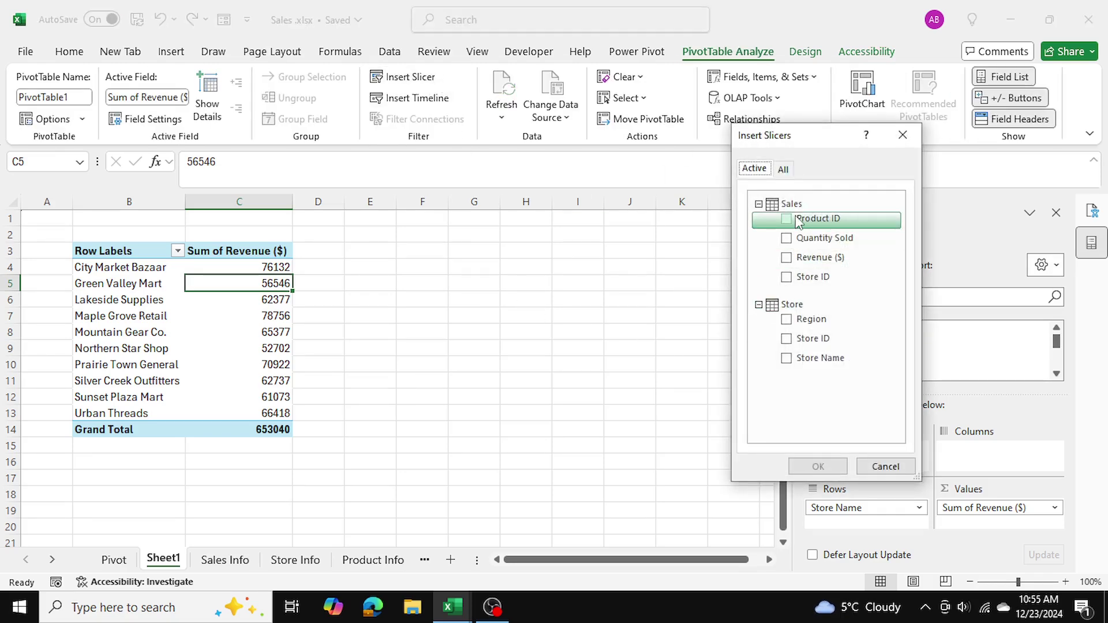
left_click(786, 319)
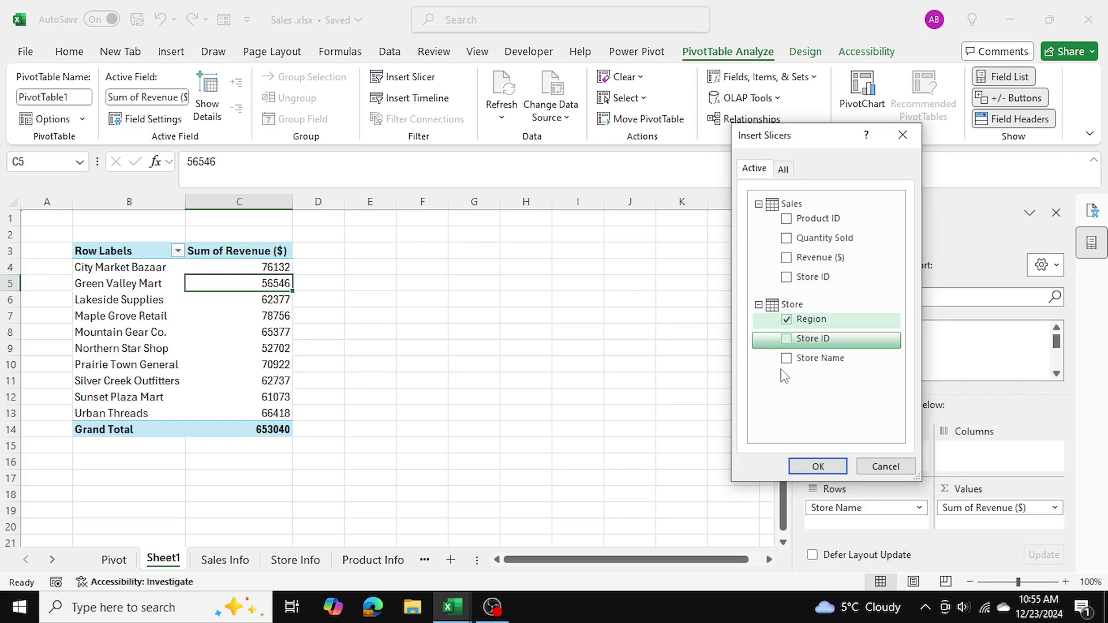
left_click(818, 467)
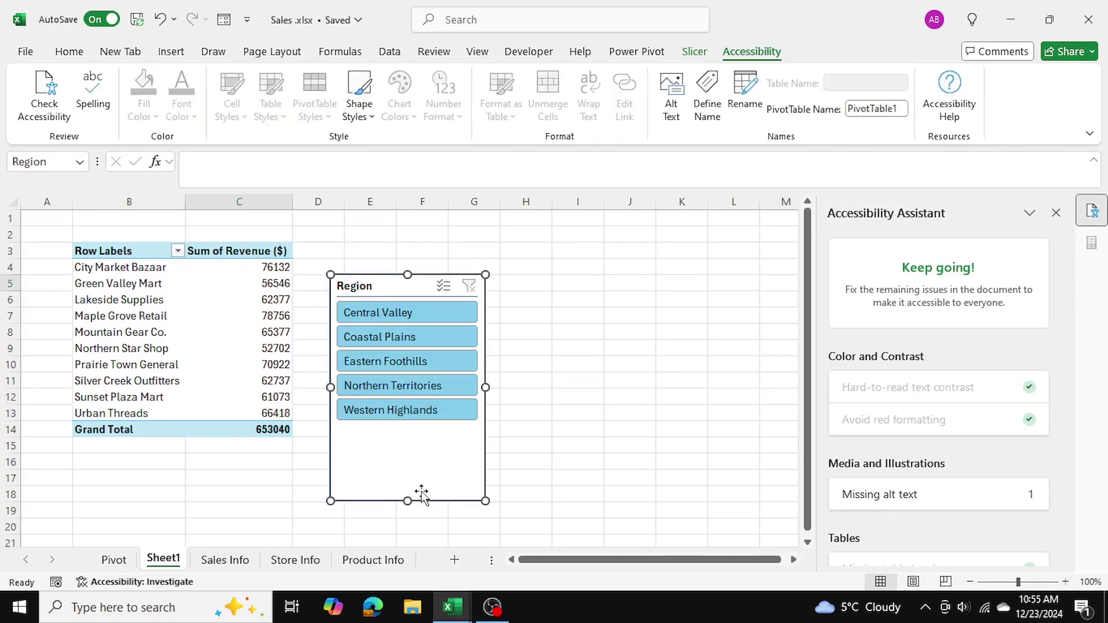
left_click_drag(410, 500, 438, 407)
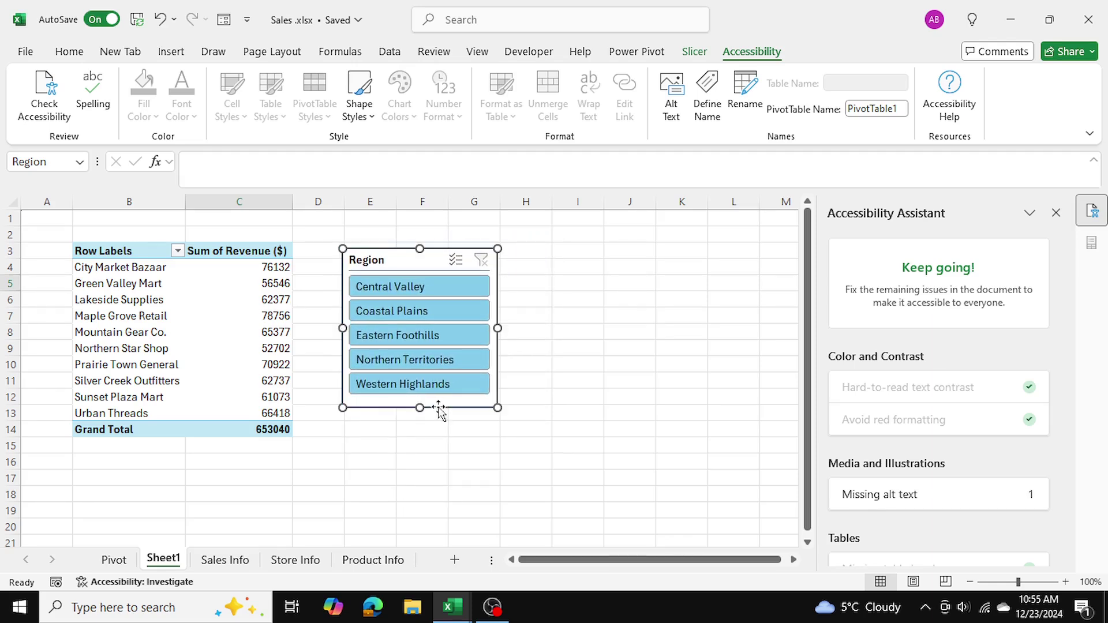
Test the slicer with Central Valley, clear the filter, and close the accessibility suggestions
left_click(419, 289)
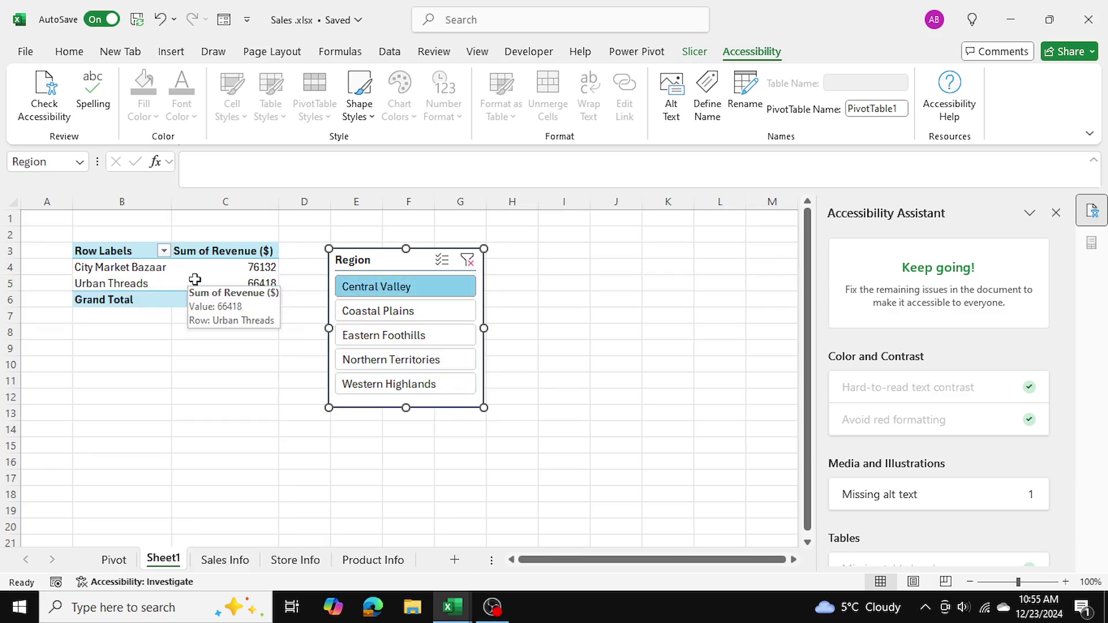
left_click(468, 261)
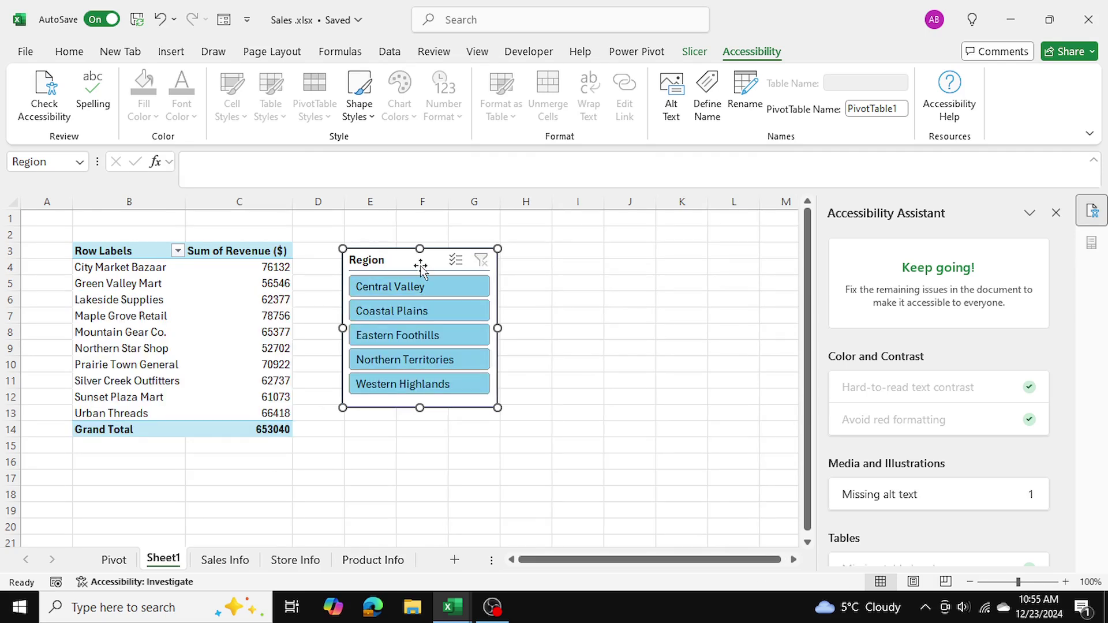
left_click_drag(419, 260, 419, 267)
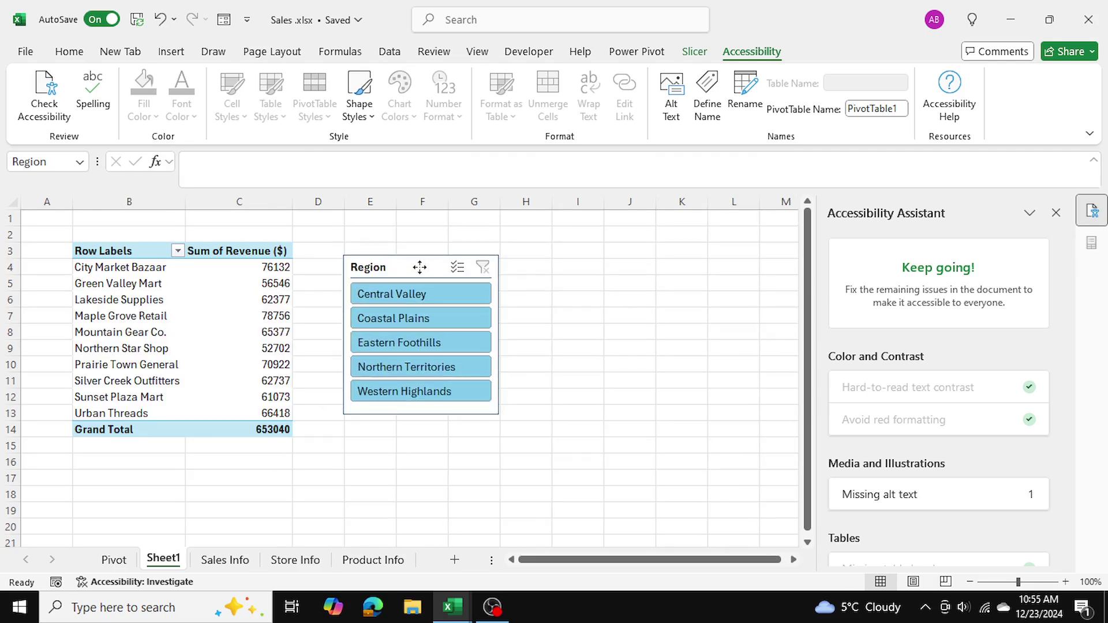
left_click(1057, 213)
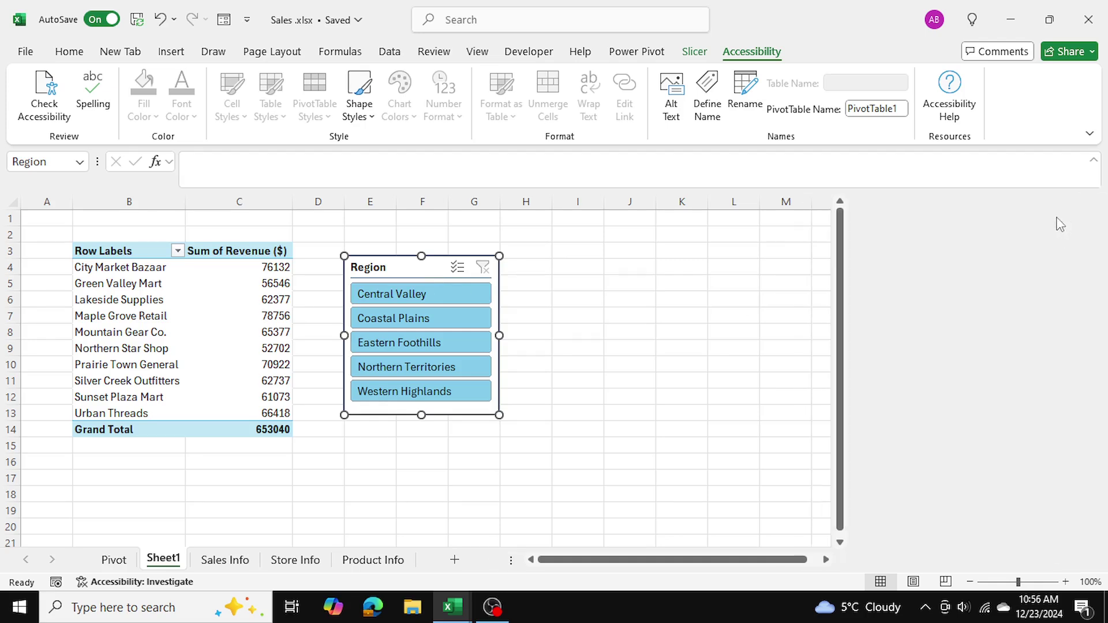
left_click(615, 271)
Open the KPI settings from Power Pivot, choose an Absolute value target, then close them
left_click(631, 49)
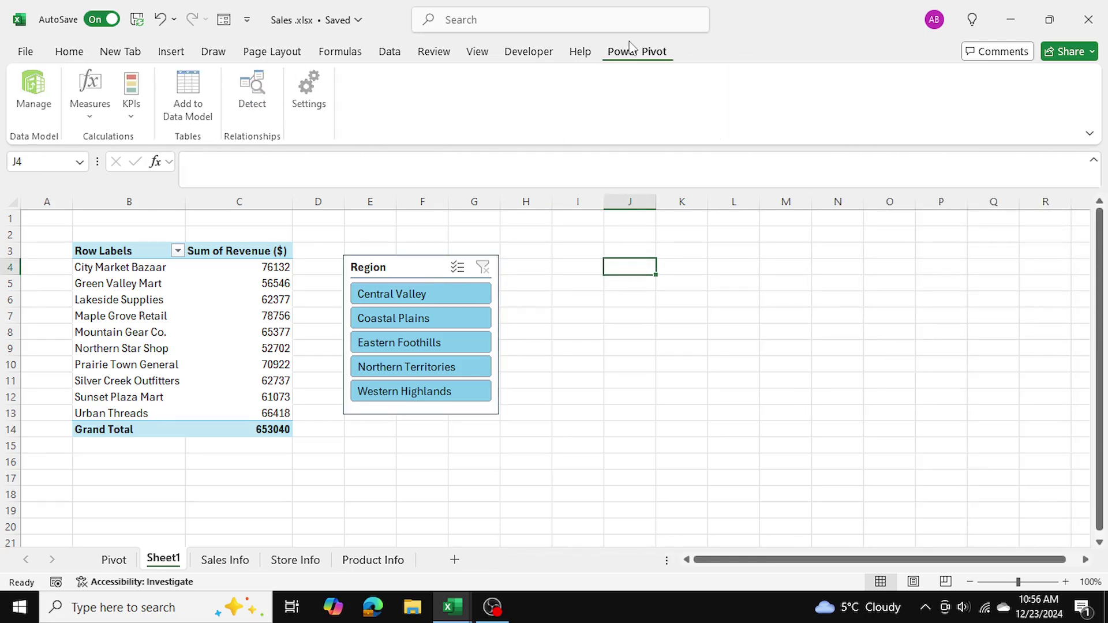
left_click(133, 106)
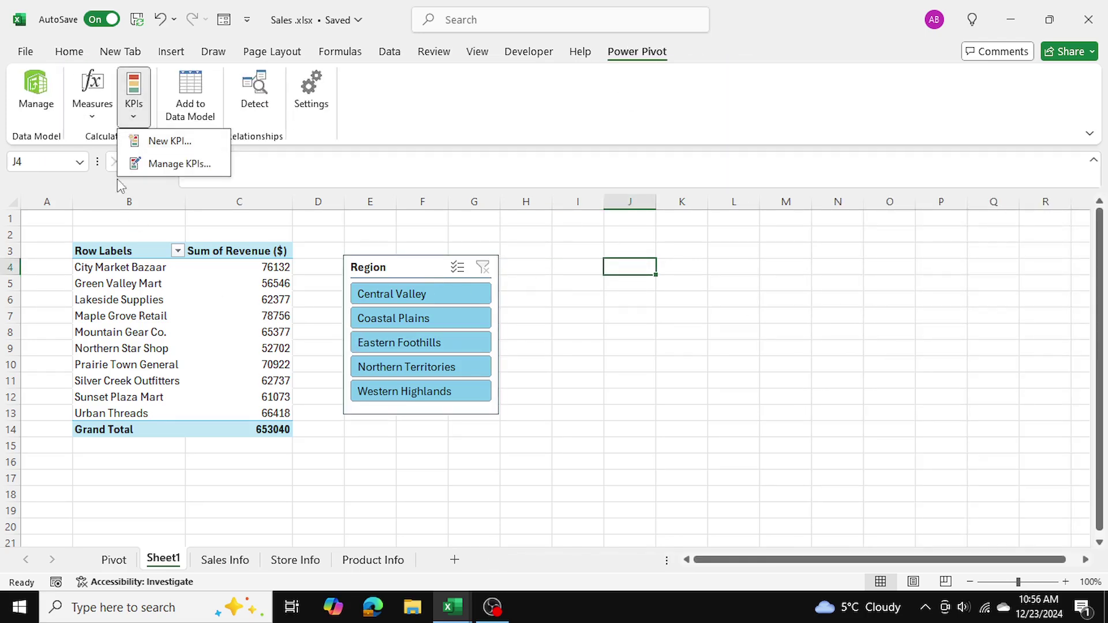
left_click(173, 164)
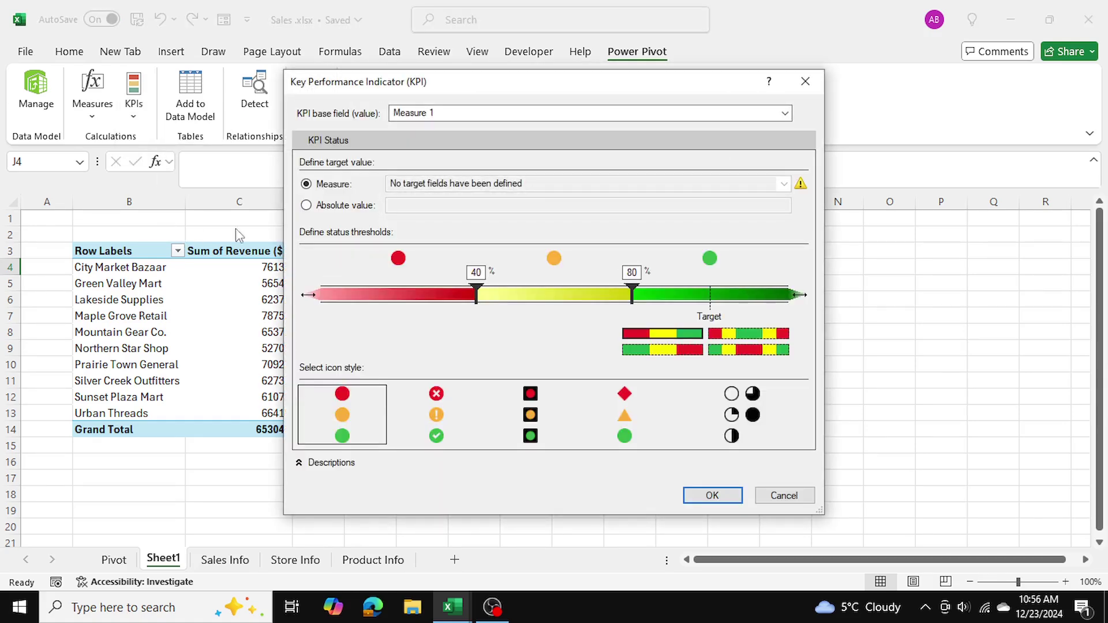
left_click(306, 205)
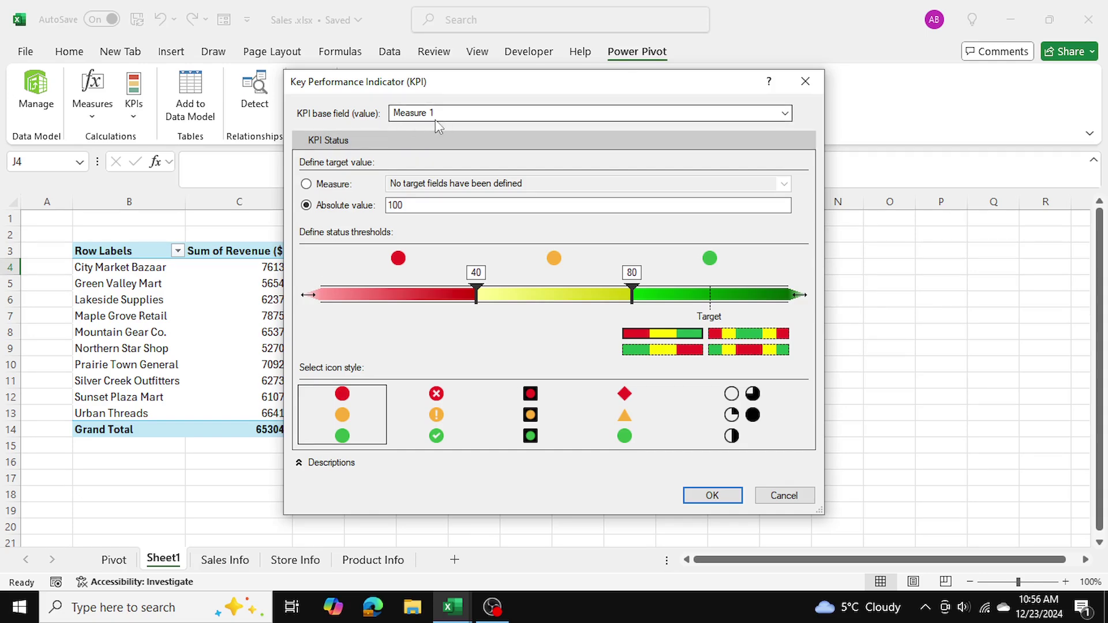
left_click(806, 82)
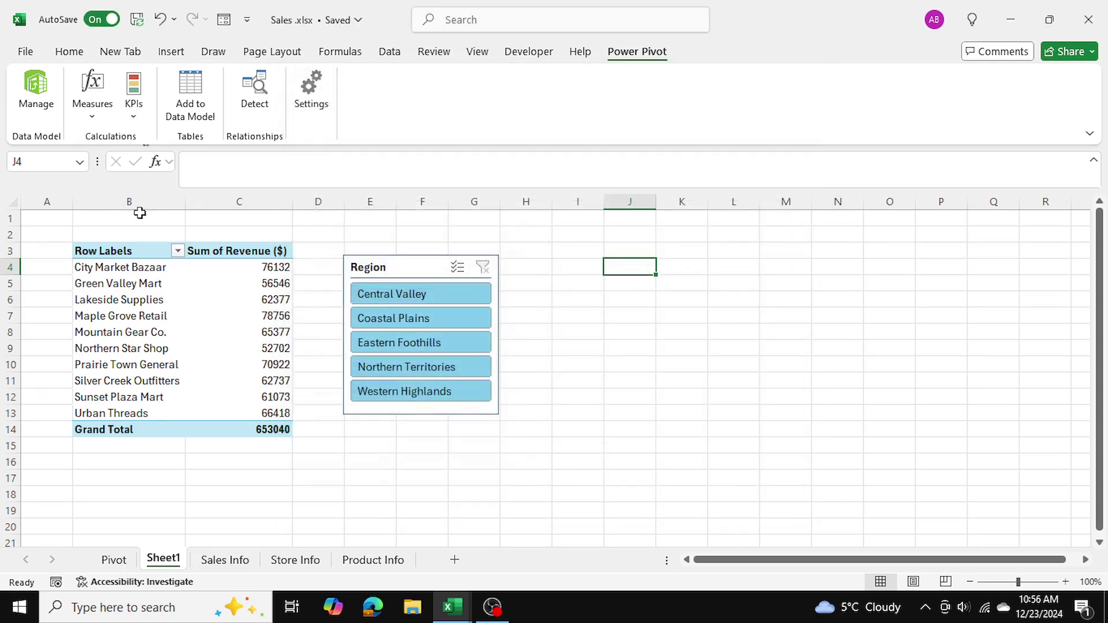
Check the data model again, then start creating a new KPI
left_click(34, 90)
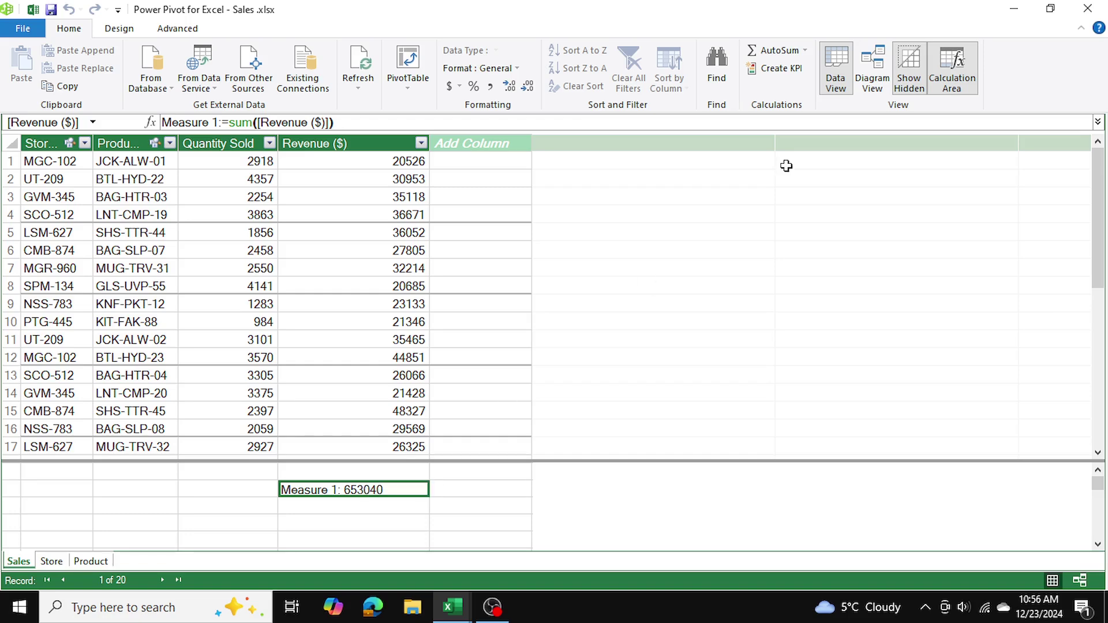
left_click(1087, 8)
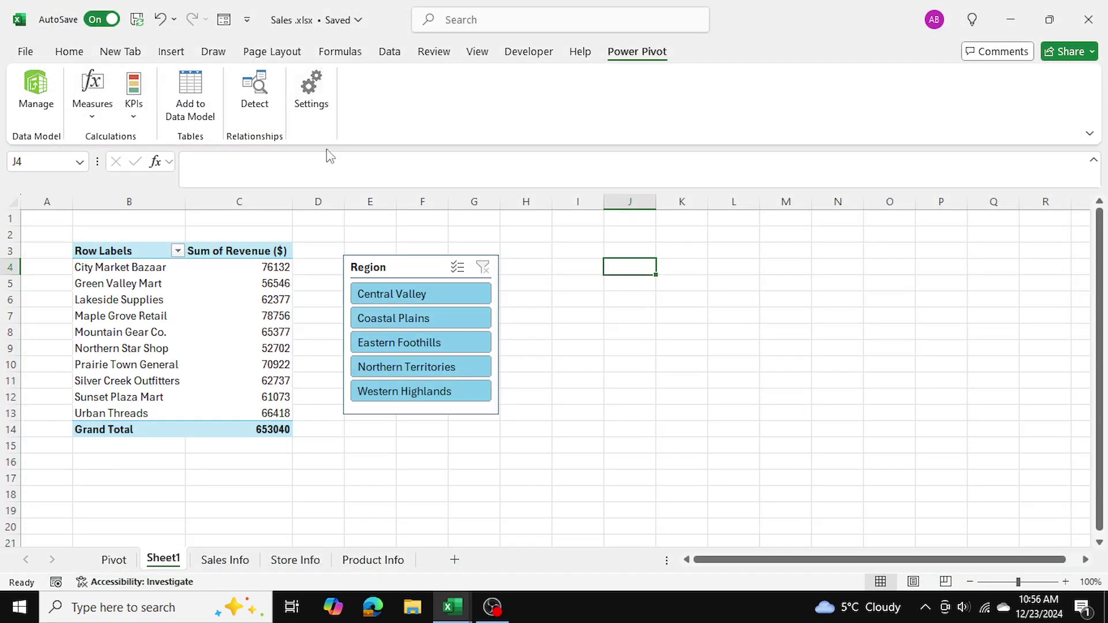
left_click(135, 110)
left_click(155, 143)
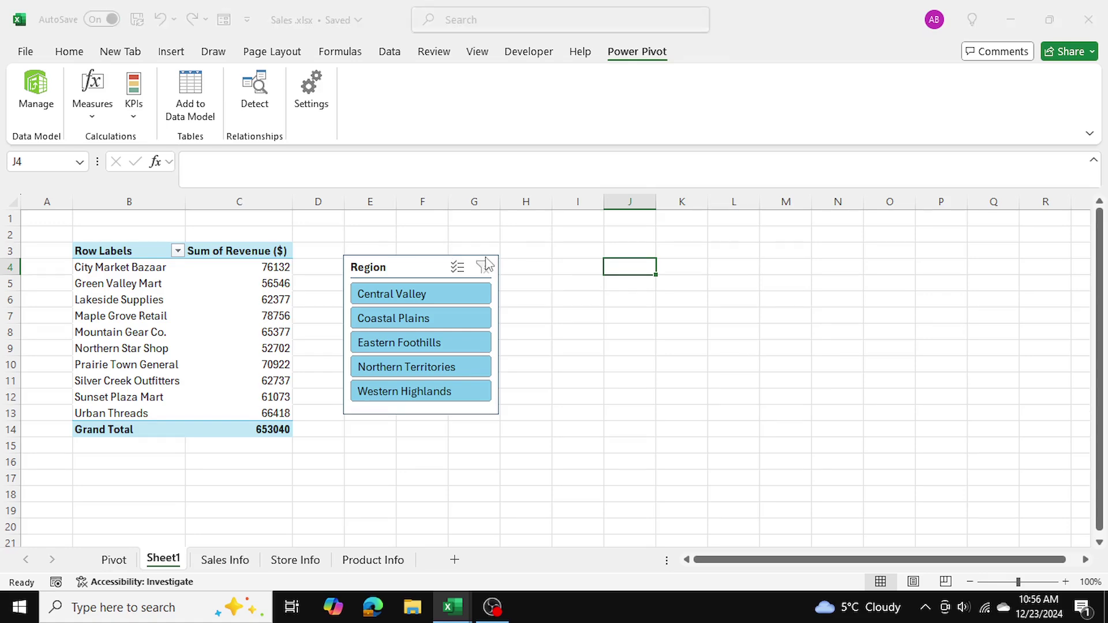
Set the KPI's absolute target value to 70000
left_click(308, 207)
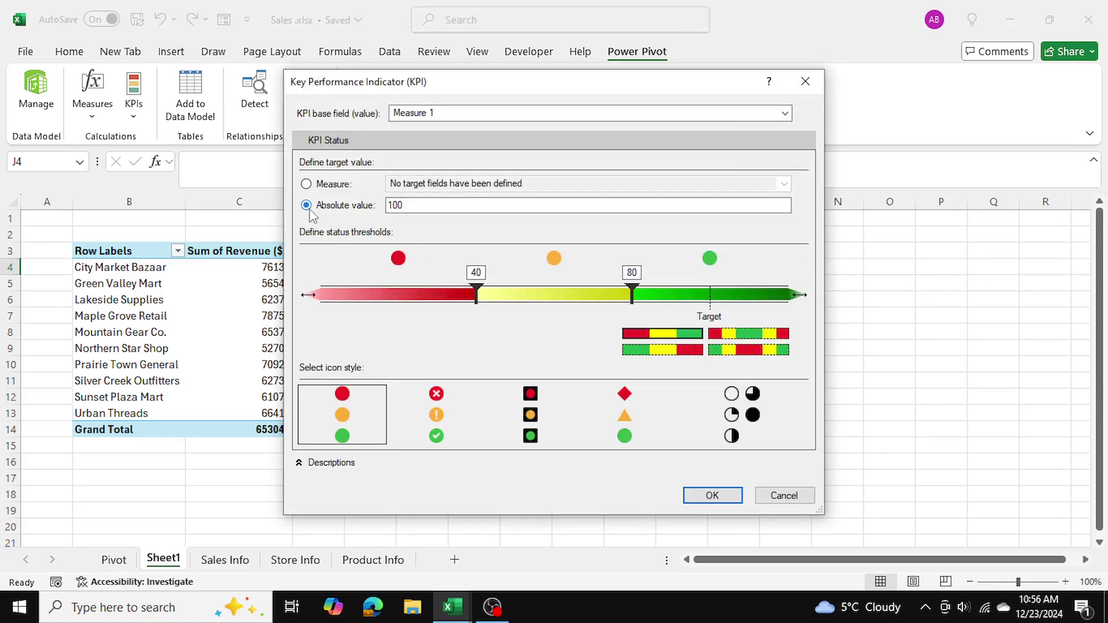
double_click(390, 206)
left_click_drag(462, 98, 578, 82)
type("700")
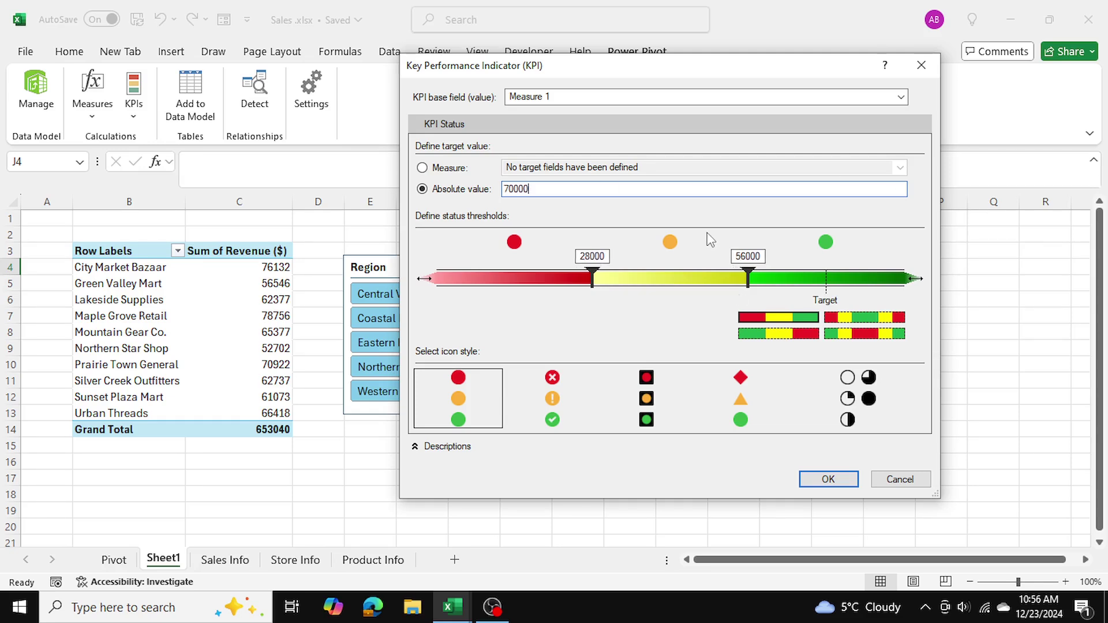
Move the status thresholds to 65000 and 68000, pick red-amber-green circles, and save
left_click_drag(592, 278, 600, 282)
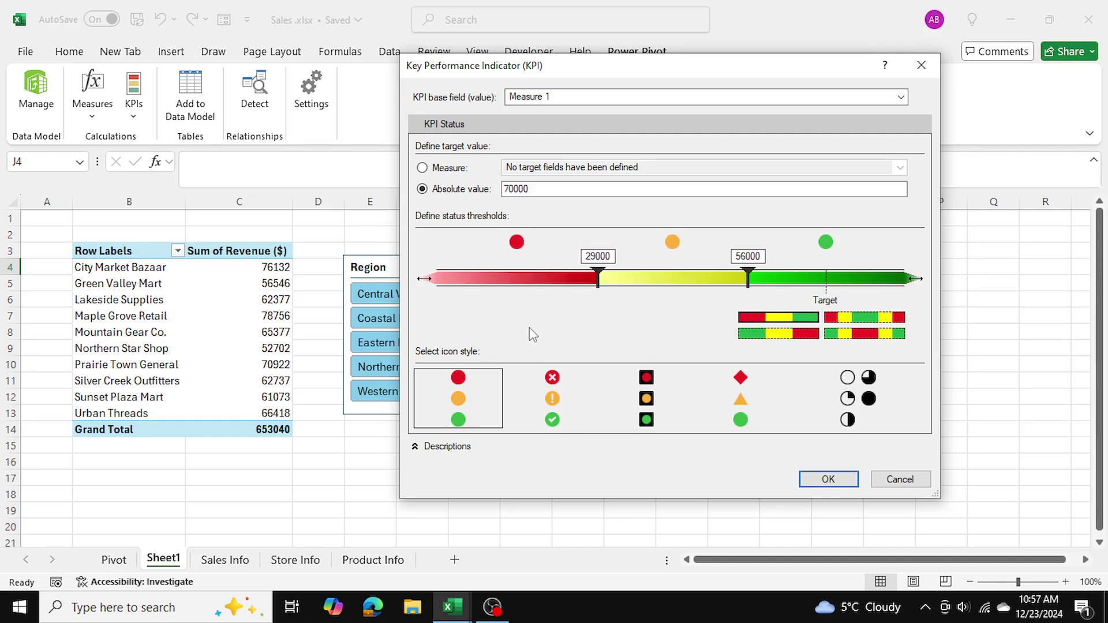
left_click_drag(748, 279, 816, 281)
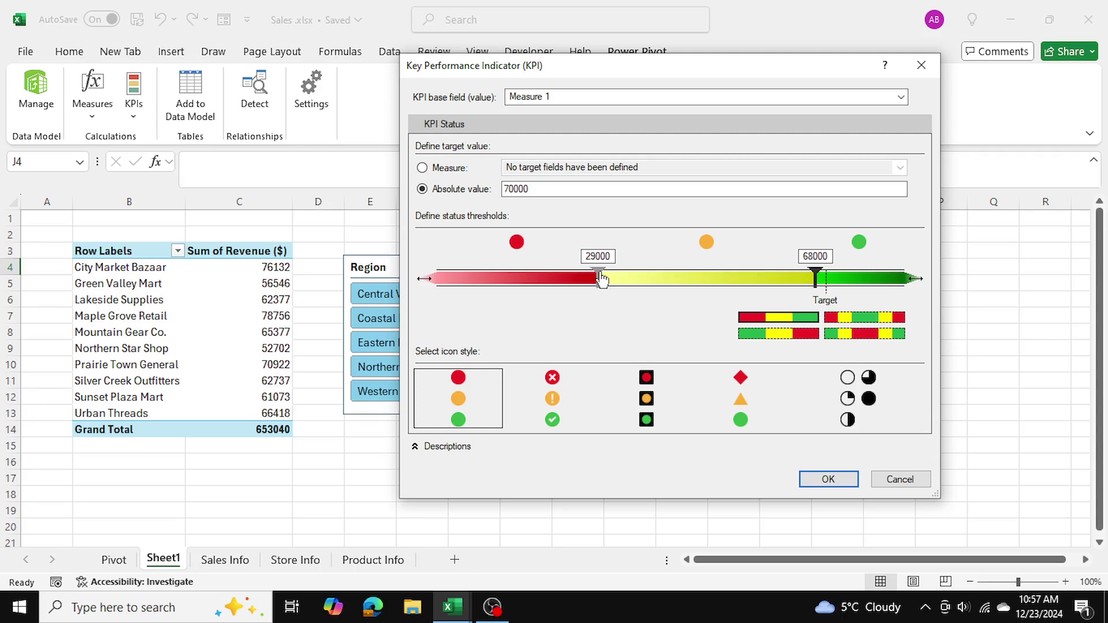
left_click_drag(602, 280, 798, 285)
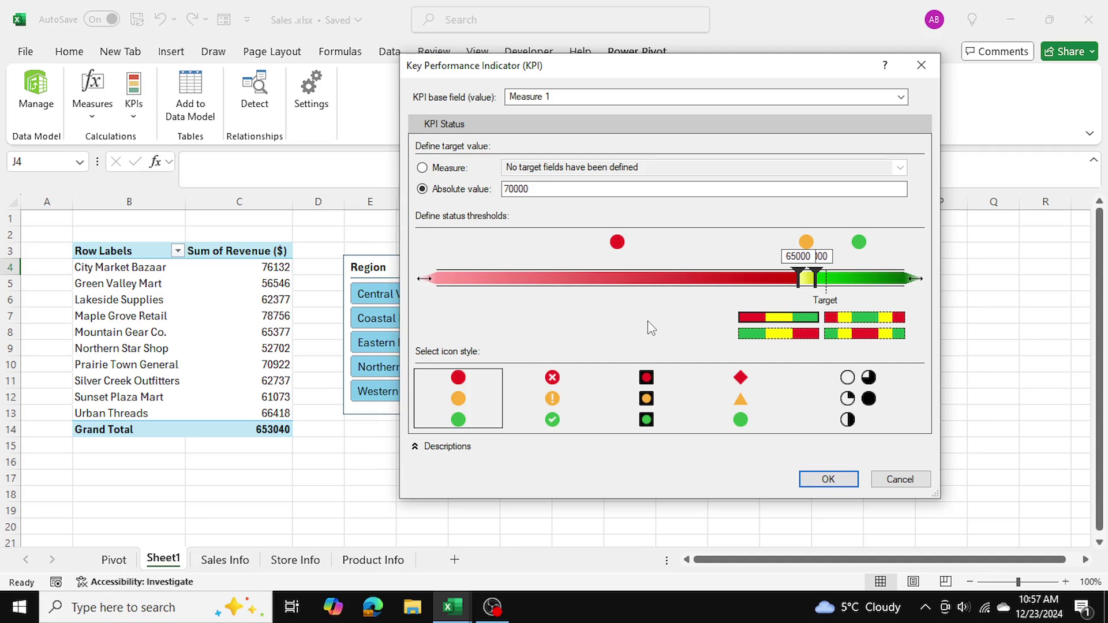
left_click_drag(562, 70, 538, 58)
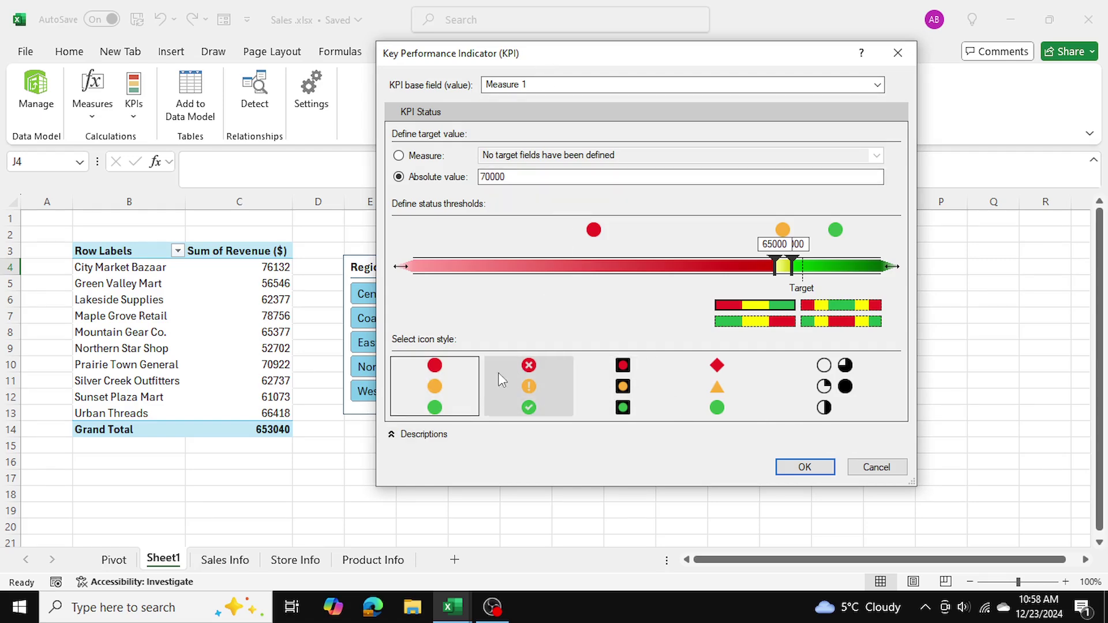
left_click(413, 397)
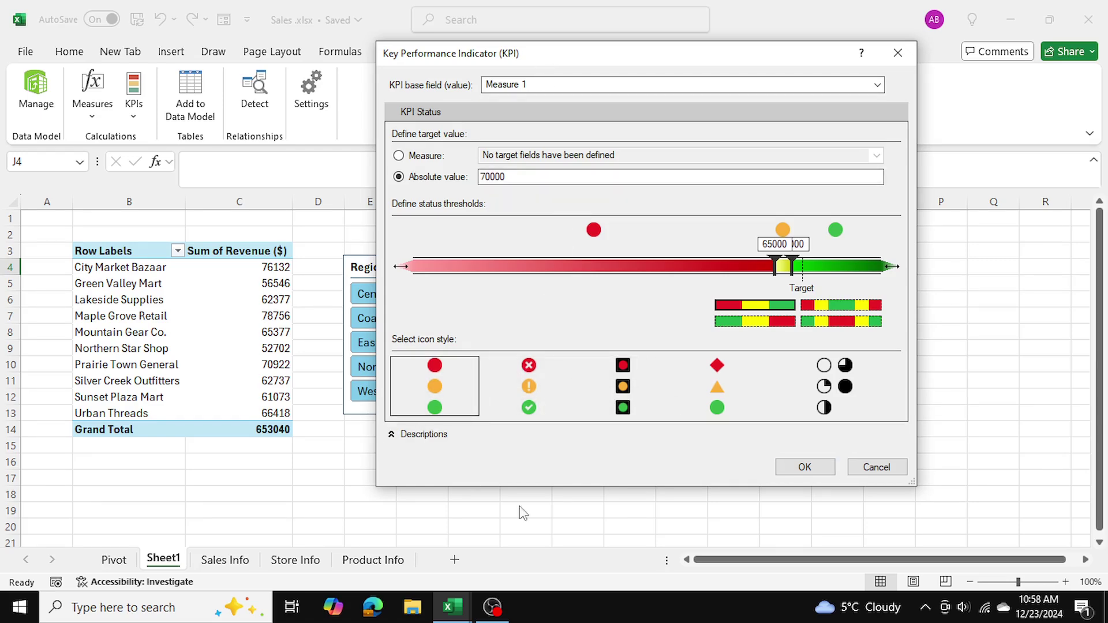
left_click(805, 466)
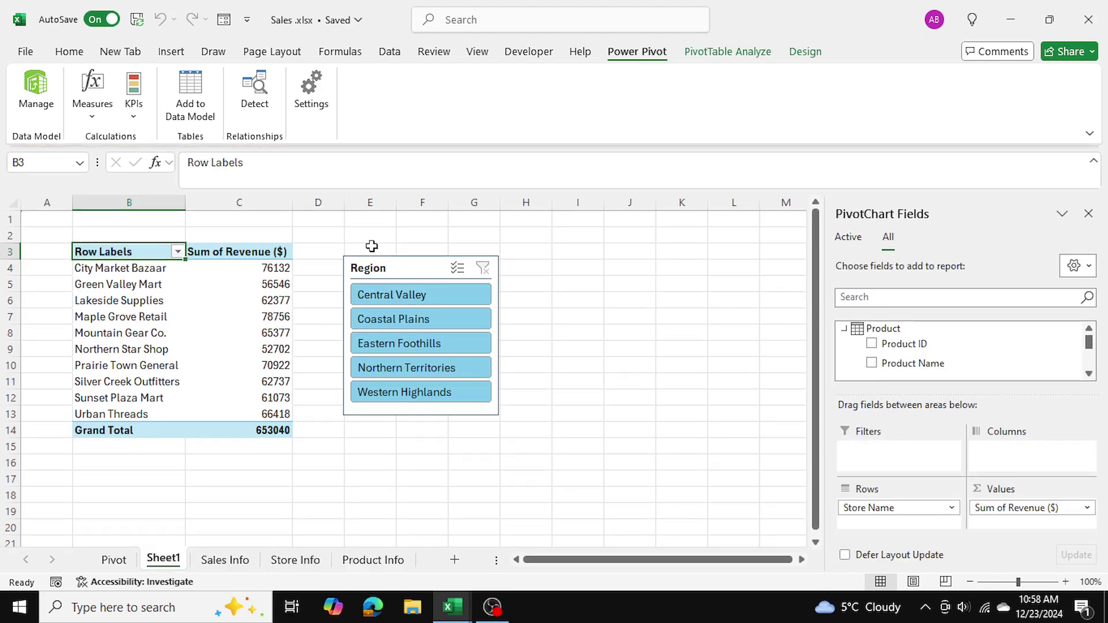
Shift the Region slicer right and add Measure 1's Status KPI field to the pivot values
left_click_drag(402, 269, 440, 267)
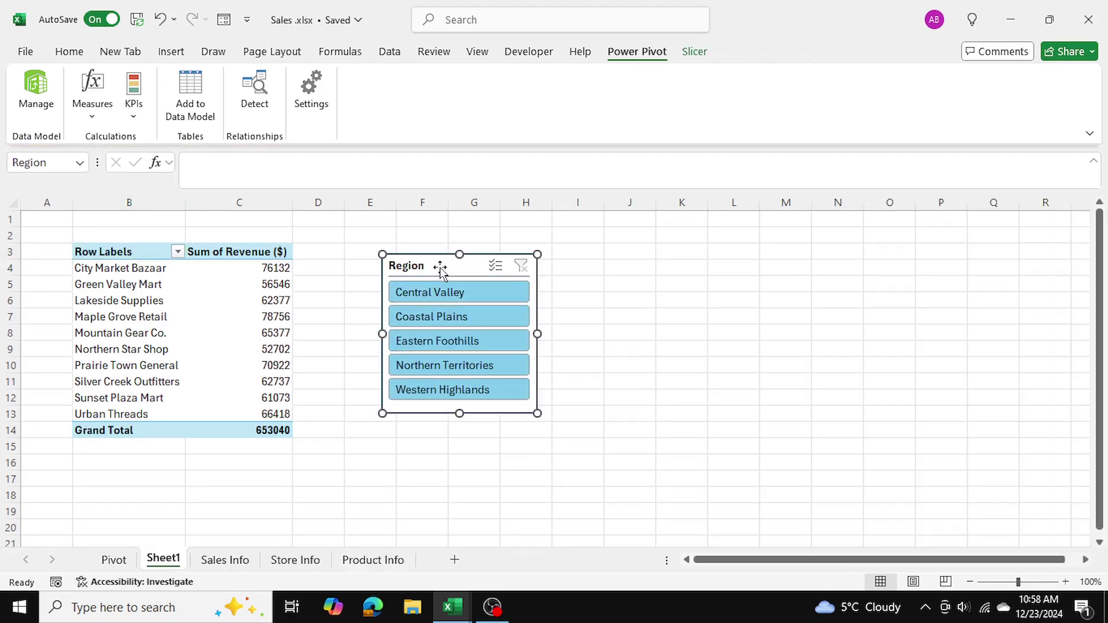
left_click(258, 299)
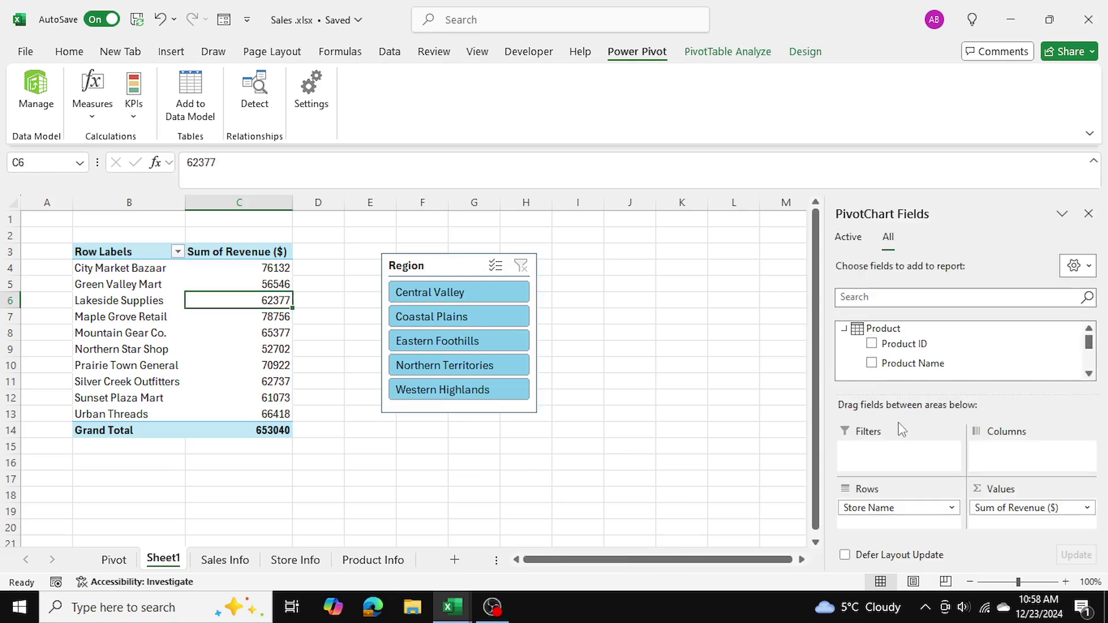
scroll(906, 369, "down", 5)
scroll(904, 364, "up", 2)
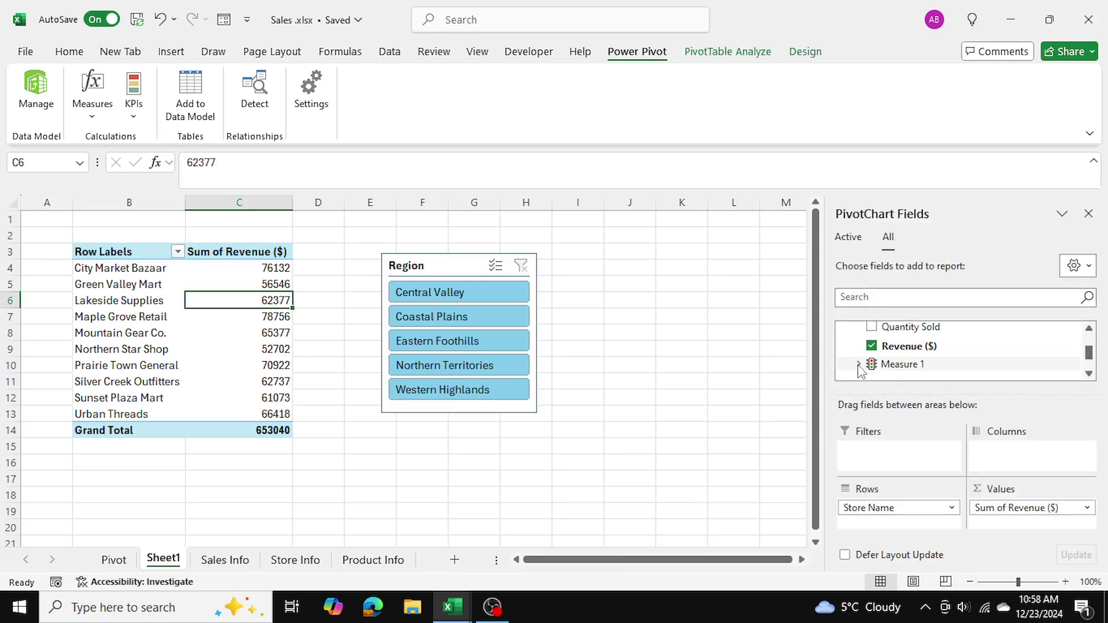
left_click(859, 365)
scroll(905, 346, "down", 2)
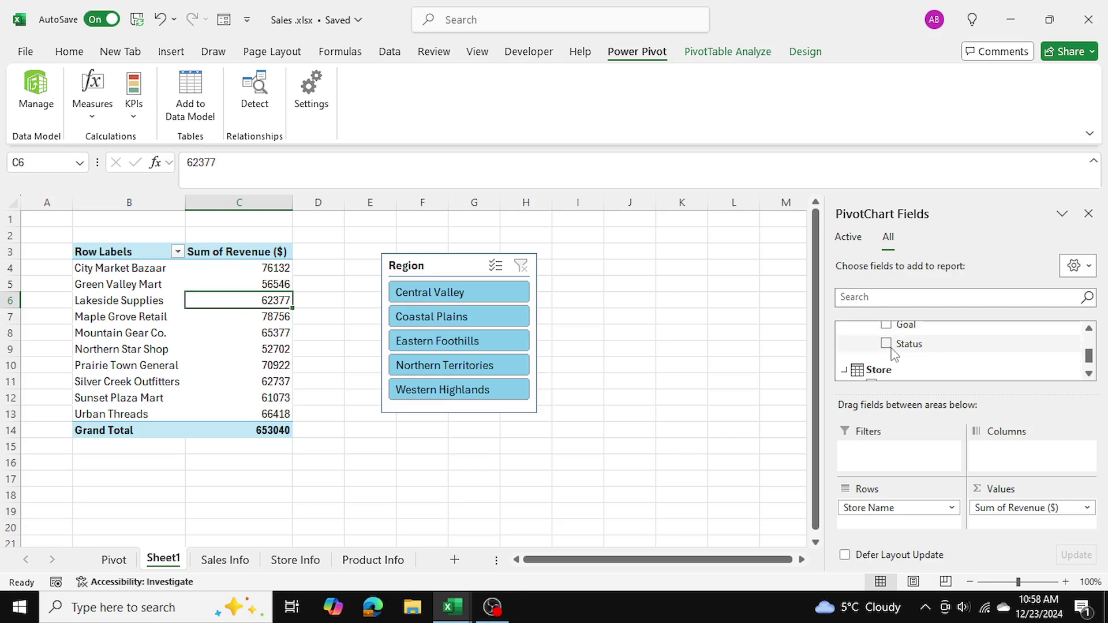
left_click_drag(907, 345, 1018, 528)
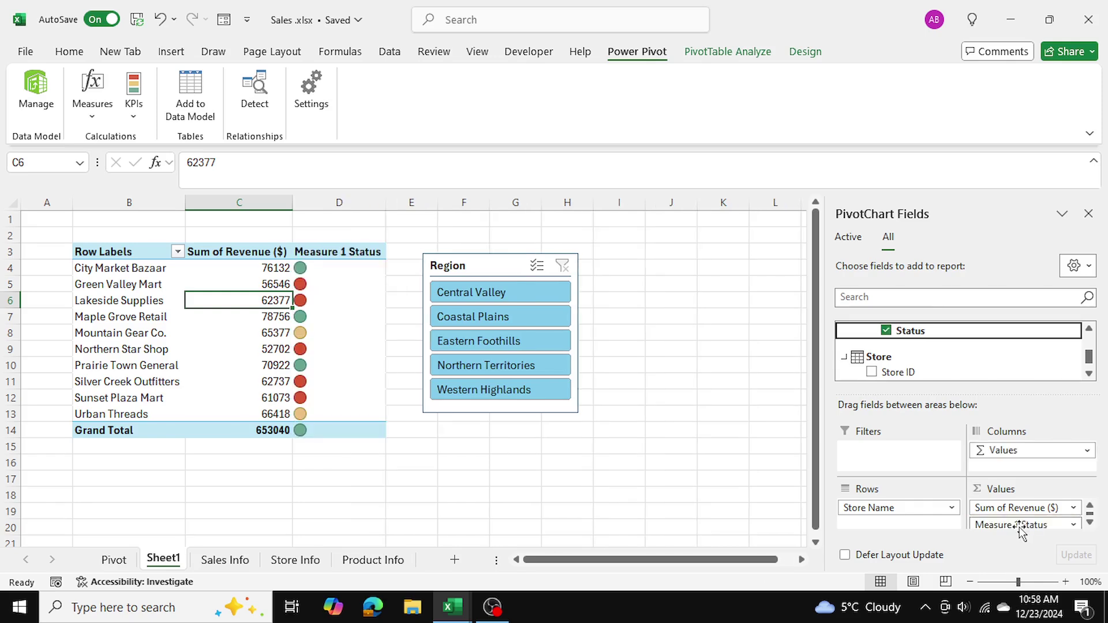
Rename the Measure 1 Status header to KPI and narrow column D
left_click(350, 253)
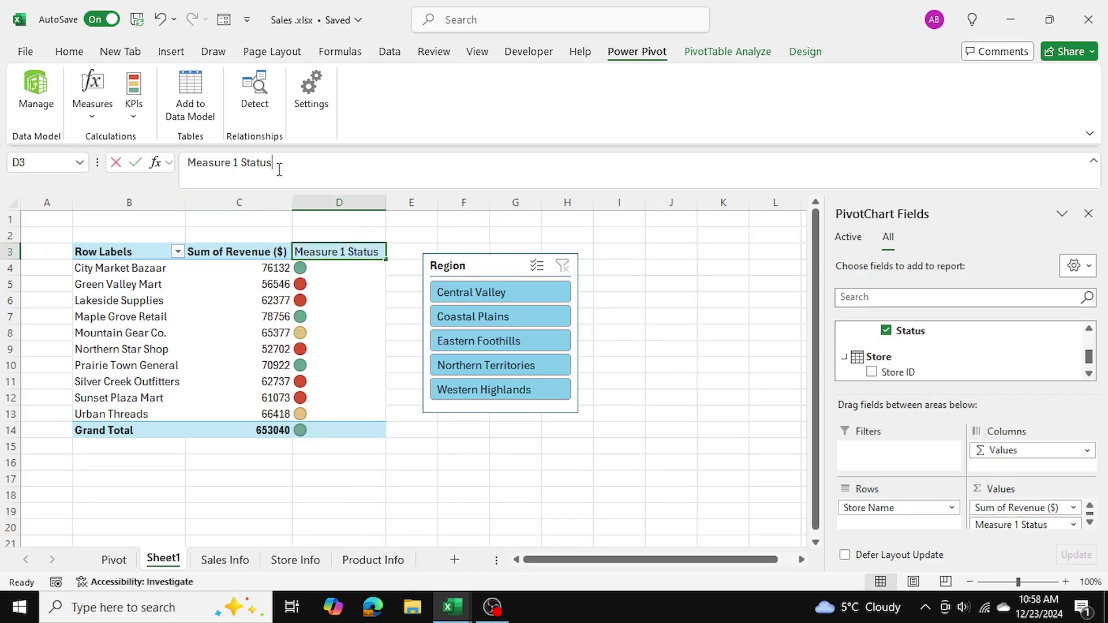
left_click_drag(287, 168, 189, 162)
type("KPI")
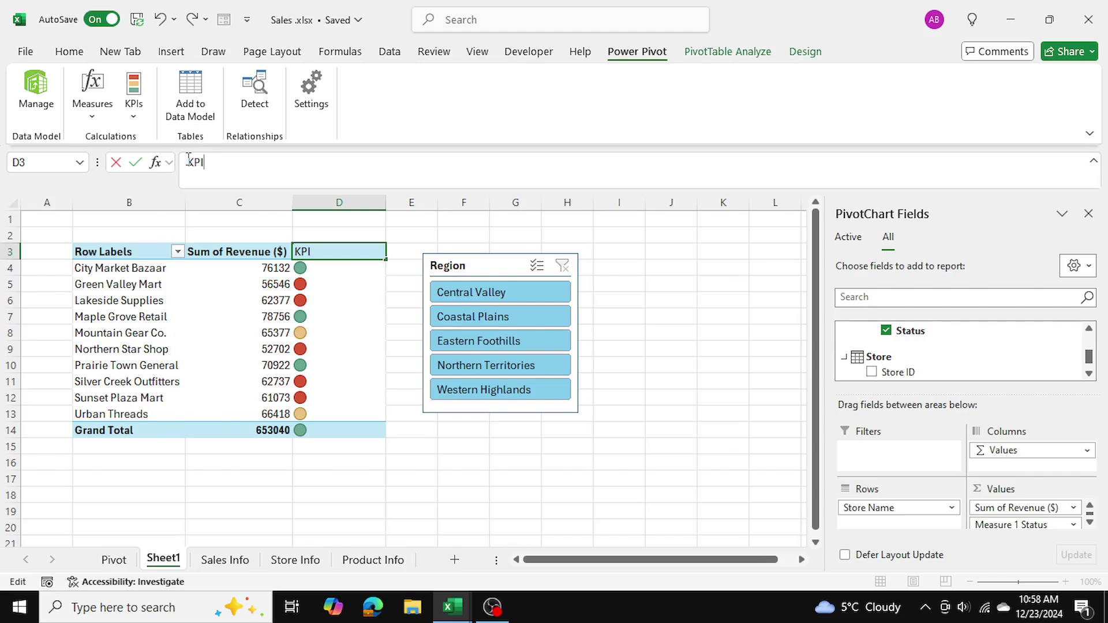
key("Return")
left_click_drag(385, 202, 341, 208)
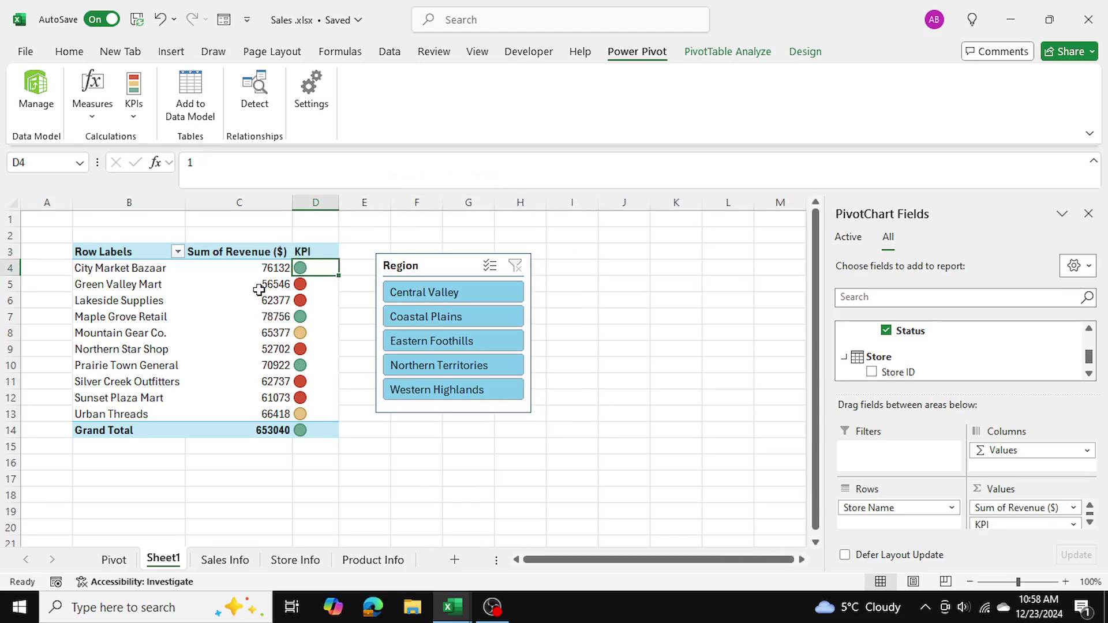
left_click_drag(269, 284, 267, 297)
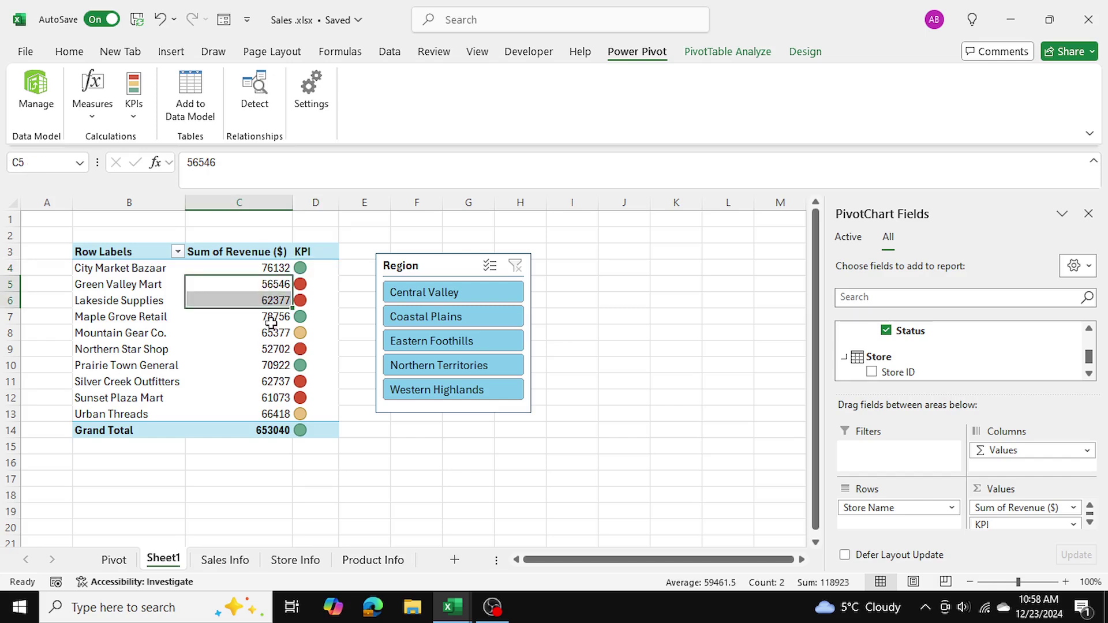
left_click_drag(270, 382, 271, 399)
mouse_move(270, 399)
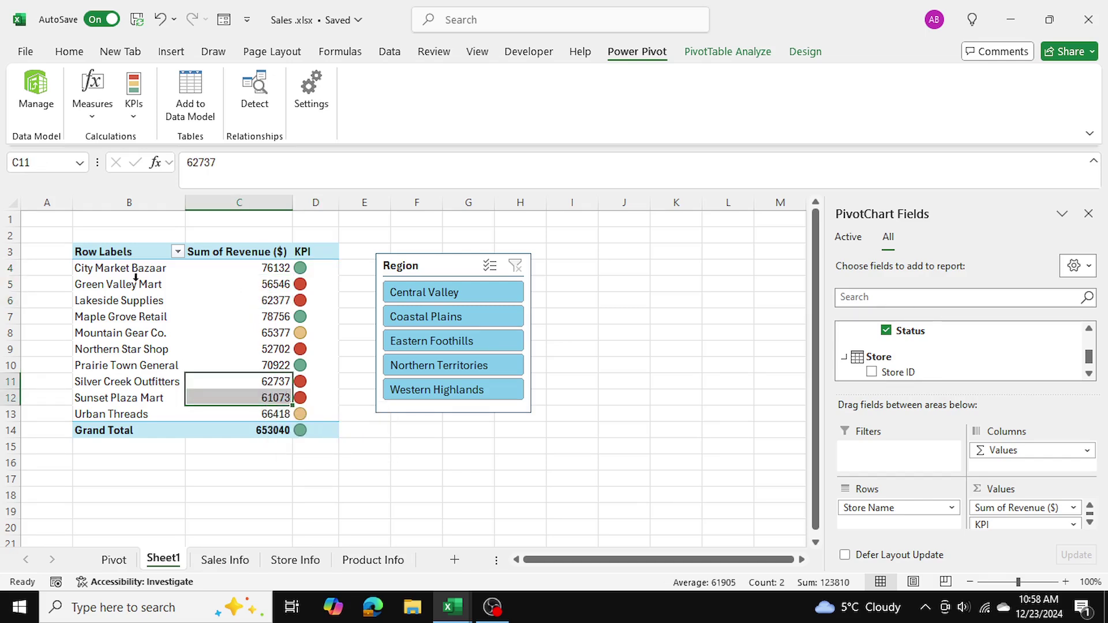
left_click_drag(135, 286, 133, 299)
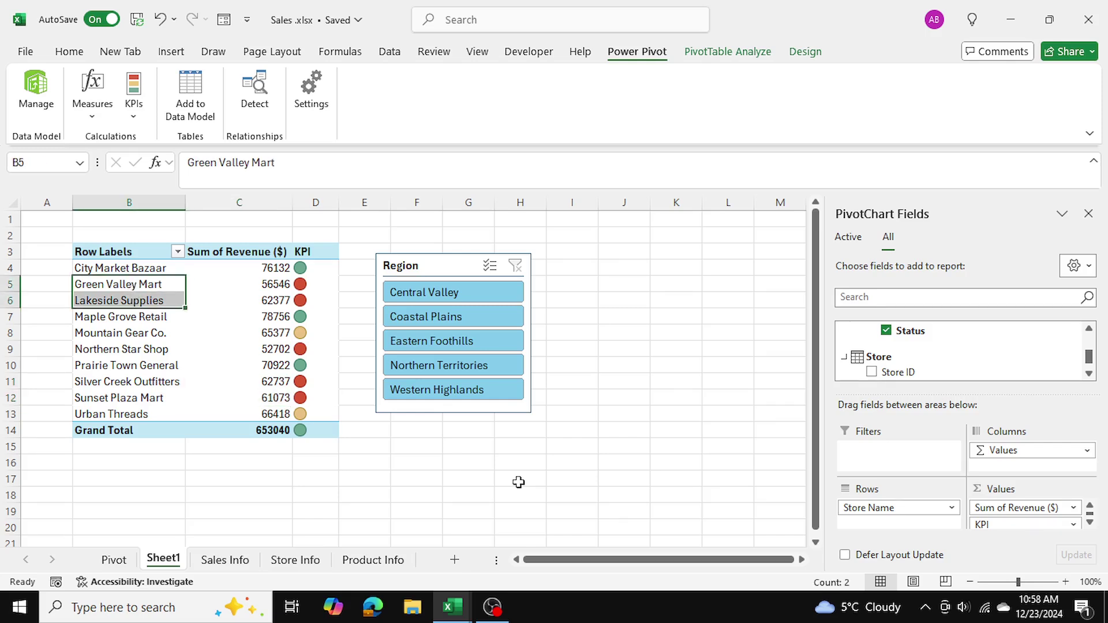
left_click(590, 462)
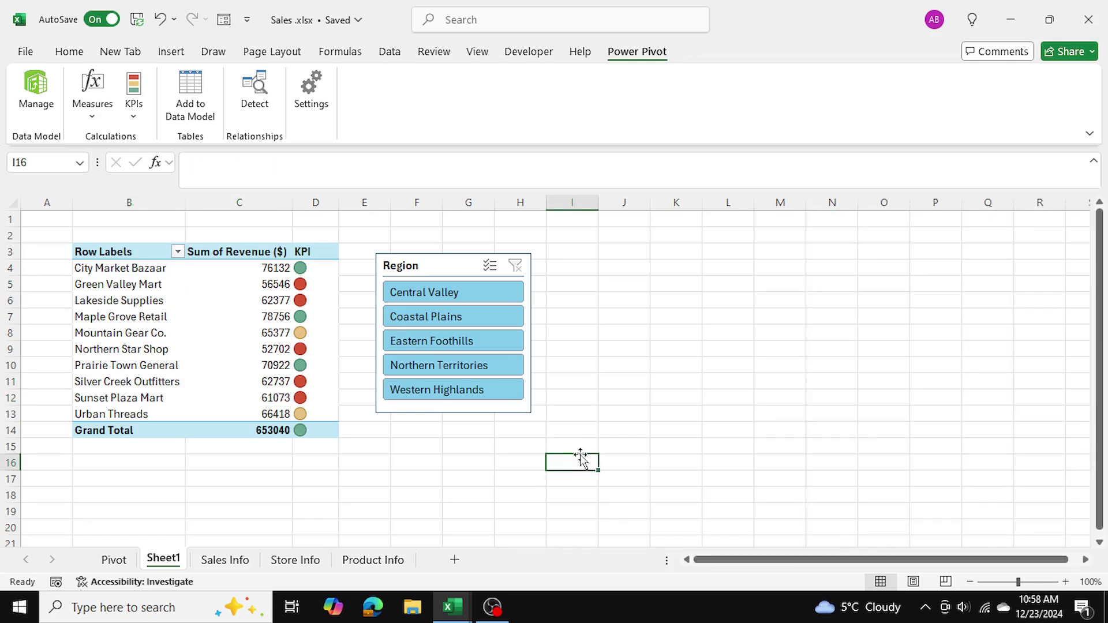
left_click(419, 297)
left_click(421, 317)
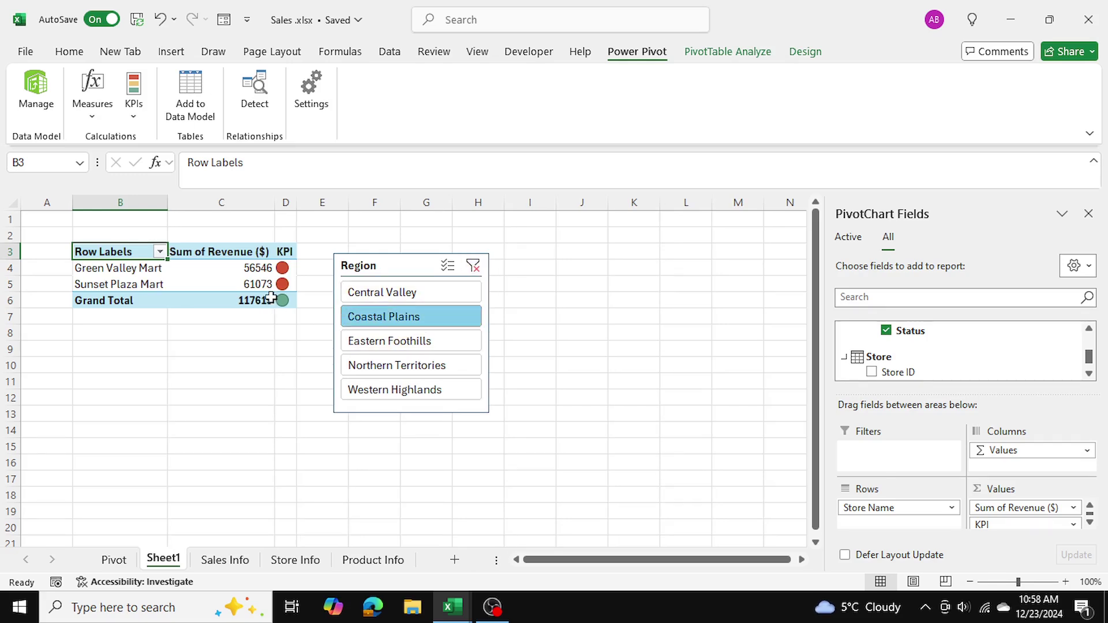
left_click_drag(120, 268, 284, 282)
left_click(284, 365)
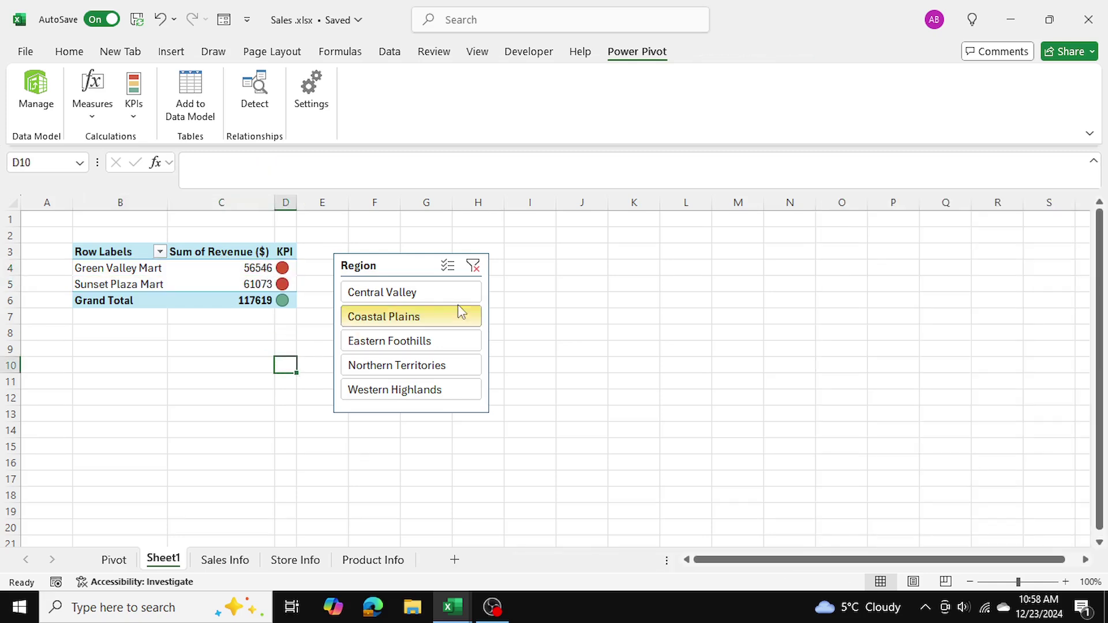
left_click(474, 265)
left_click(392, 446)
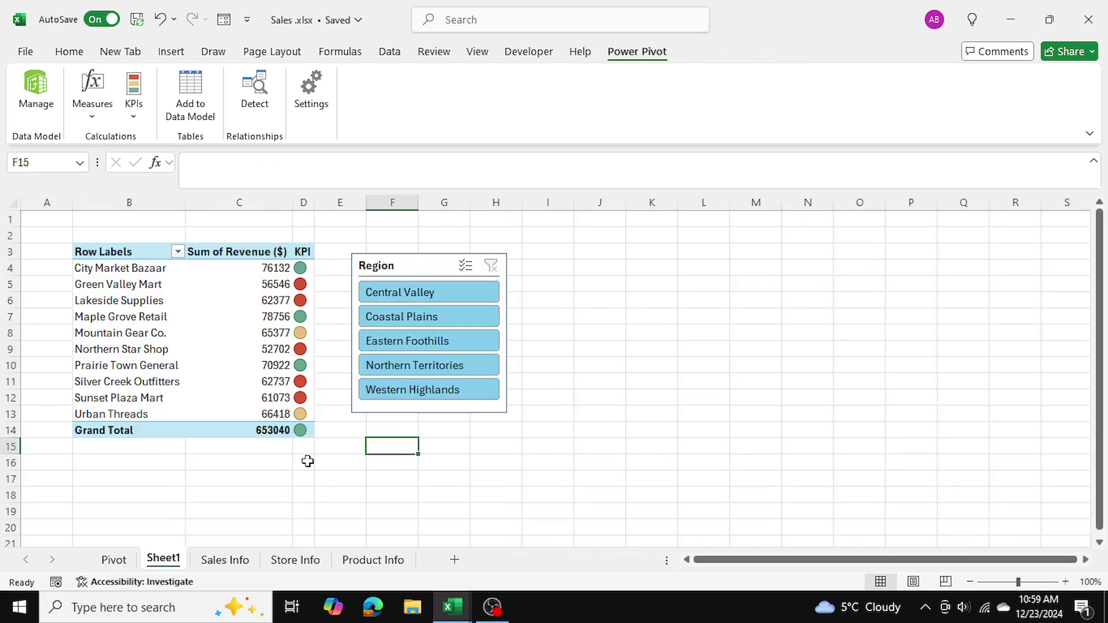
left_click(240, 559)
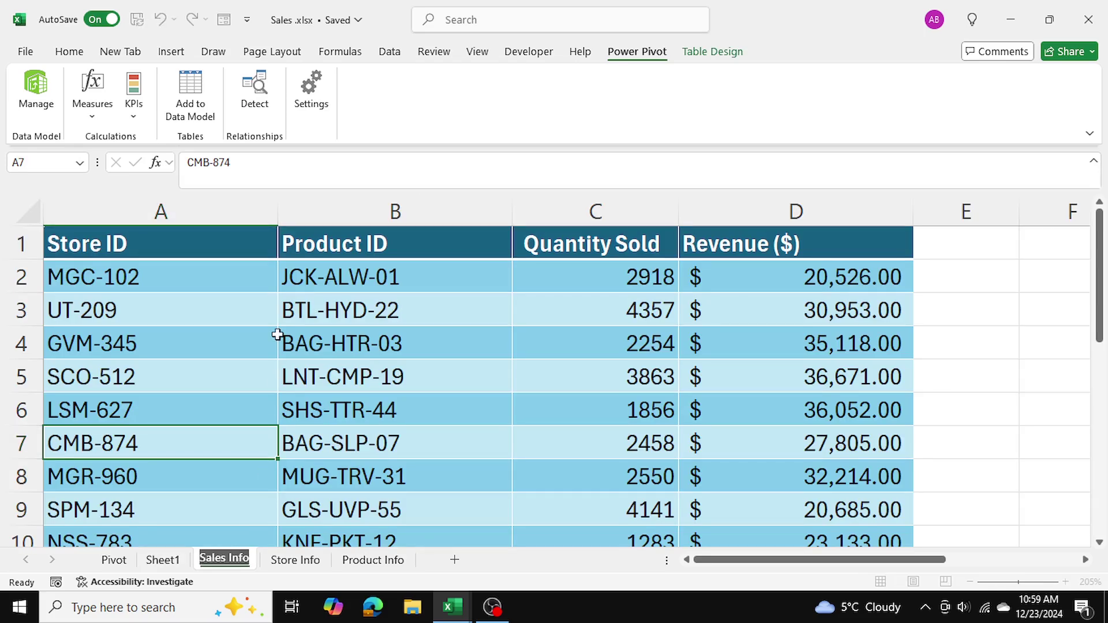
left_click(310, 560)
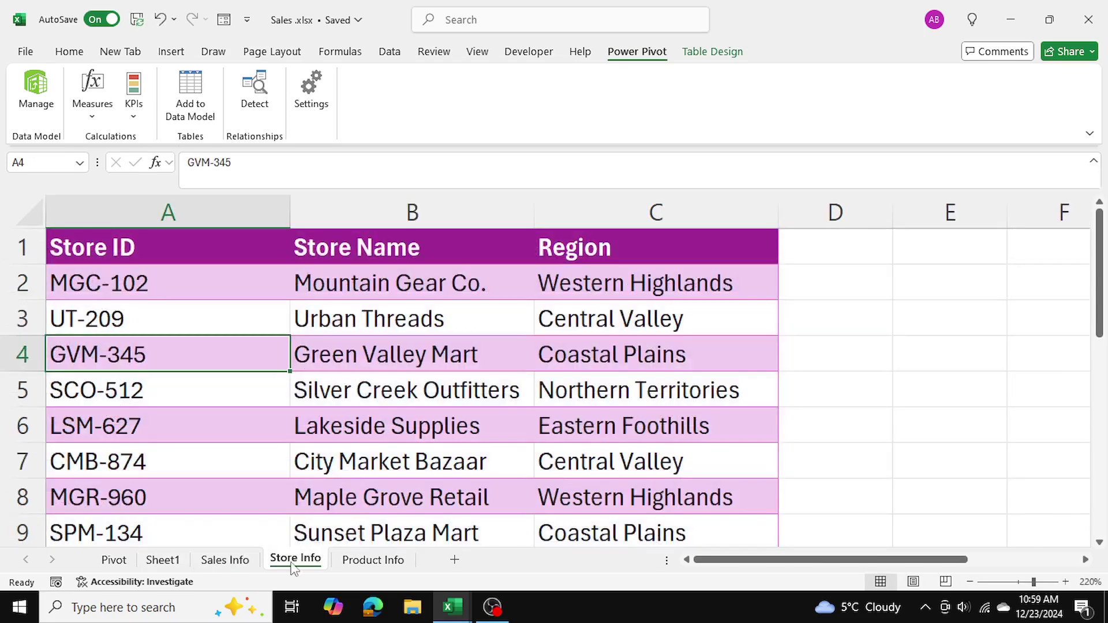
left_click(226, 559)
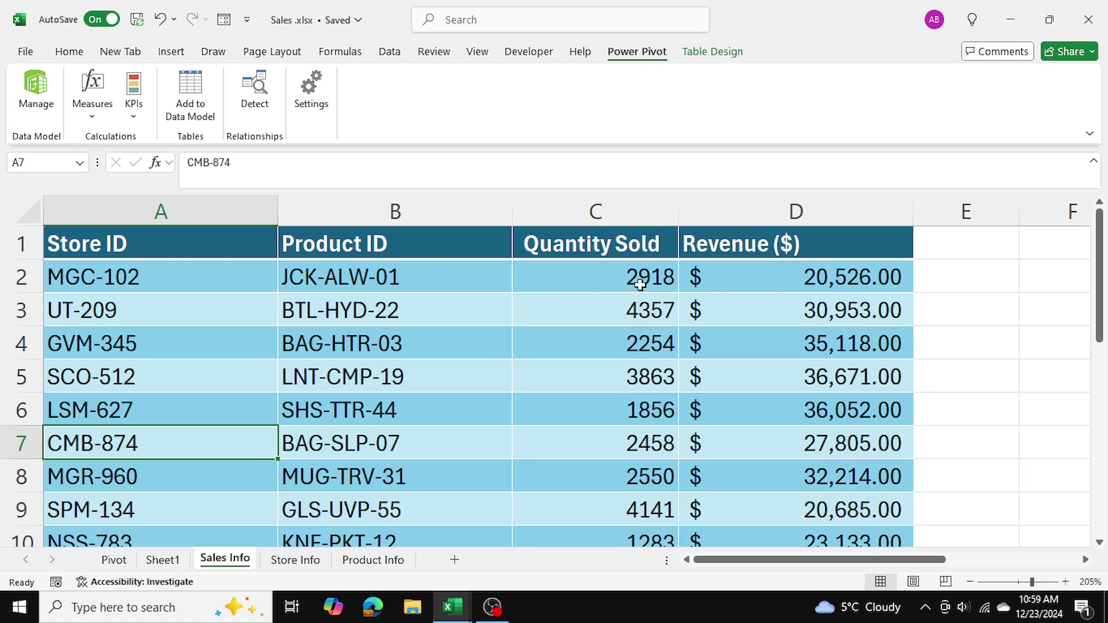
left_click(387, 563)
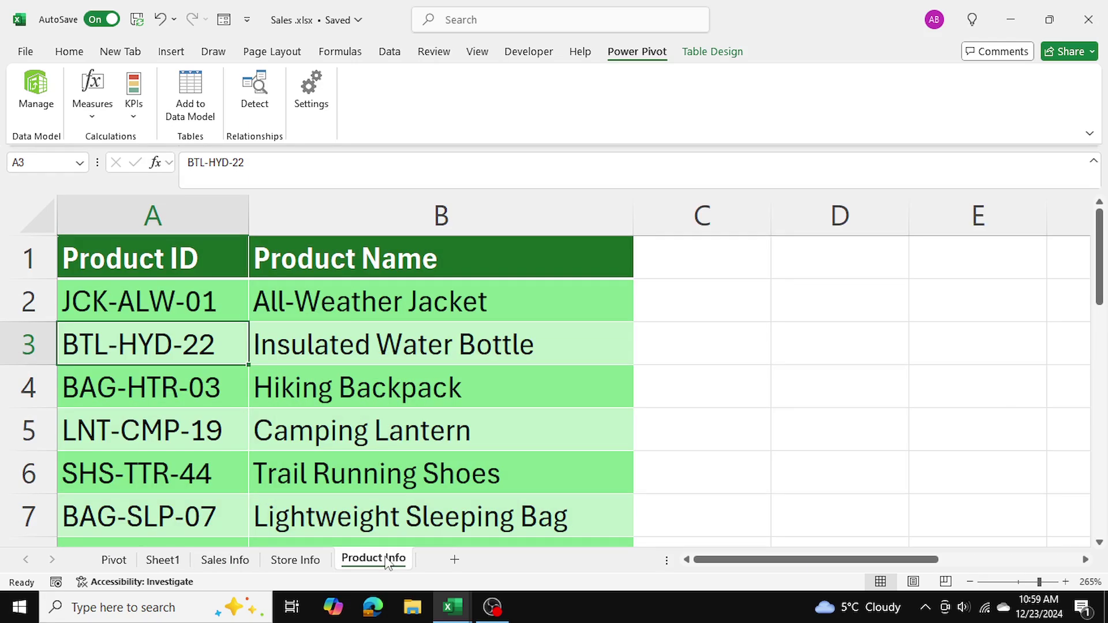
left_click(113, 561)
left_click(161, 561)
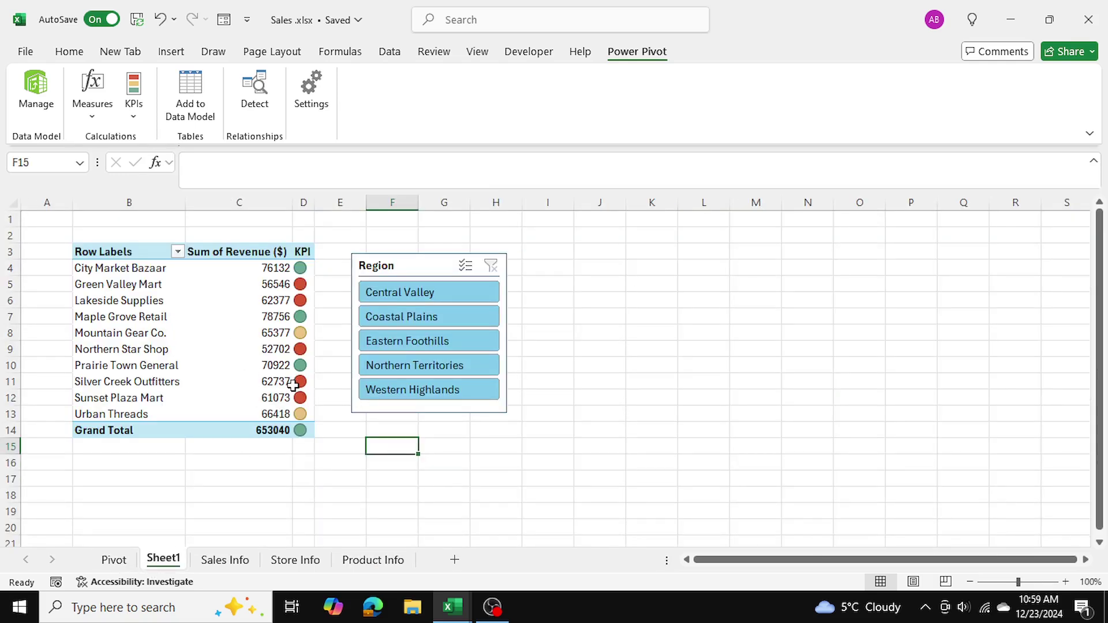
Insert a Clustered Column PivotChart of store revenue from the pivot table
scroll(293, 386, "up", 1)
left_click(635, 296)
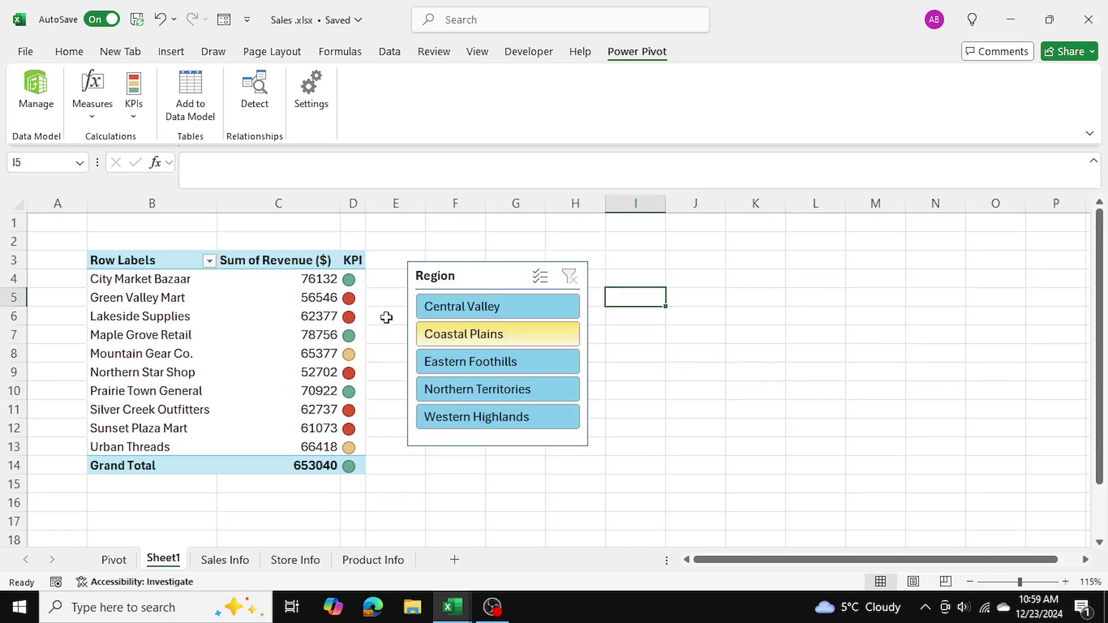
left_click(313, 317)
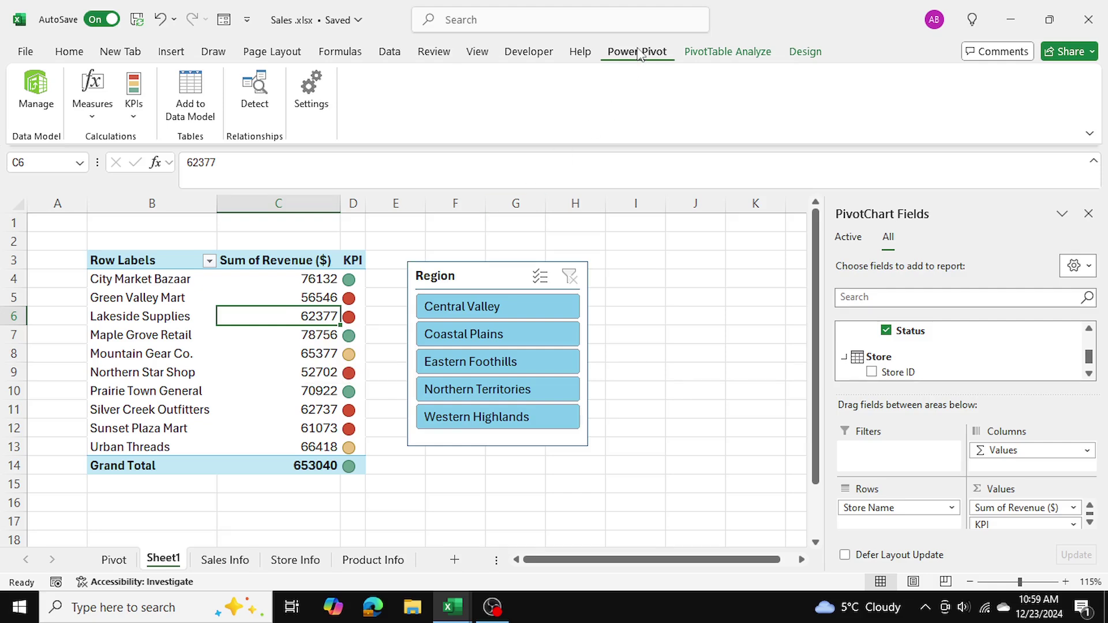
left_click(728, 52)
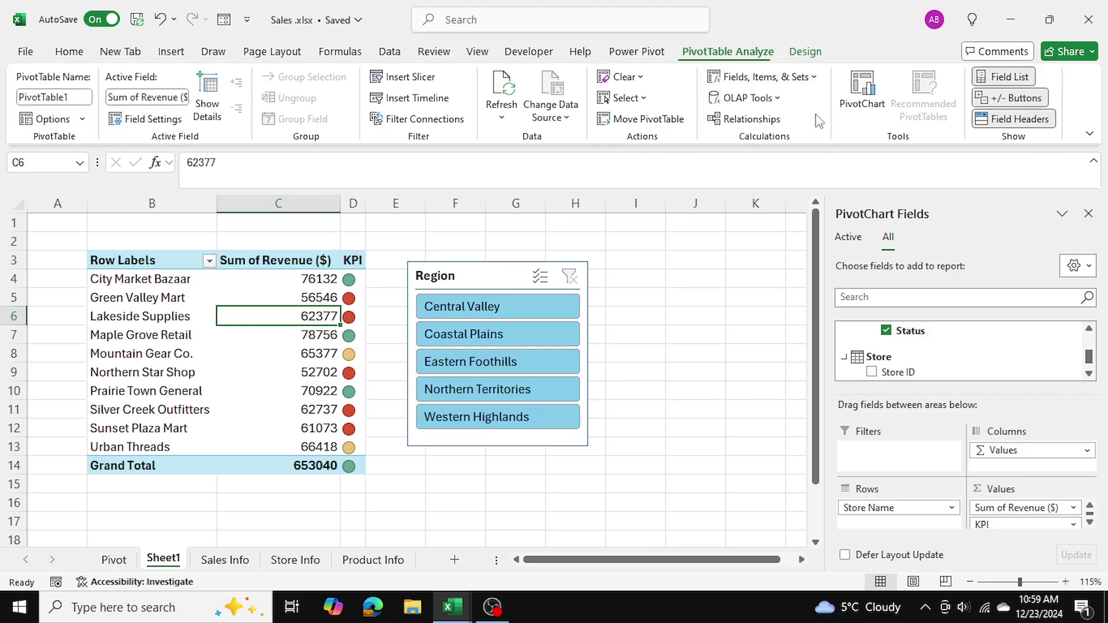
left_click(849, 105)
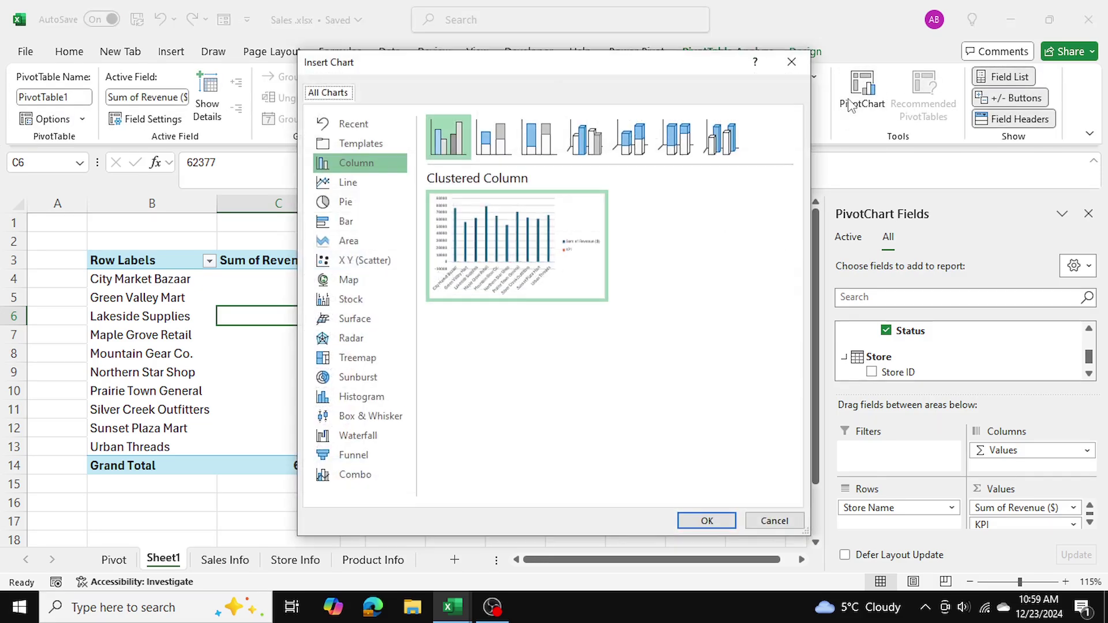
left_click(705, 521)
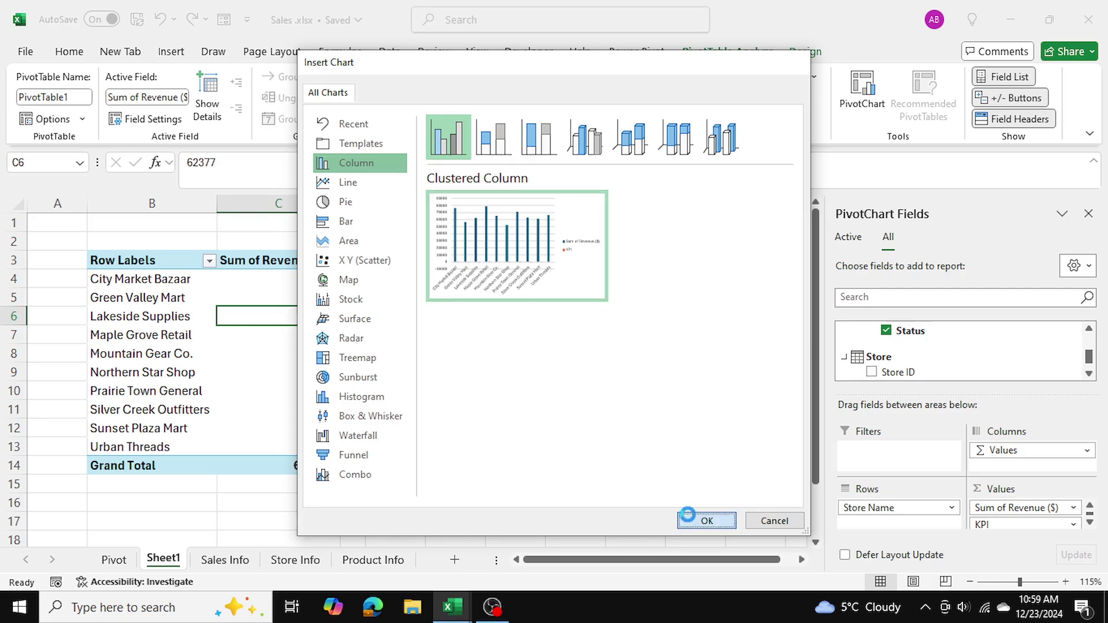
left_click(1089, 214)
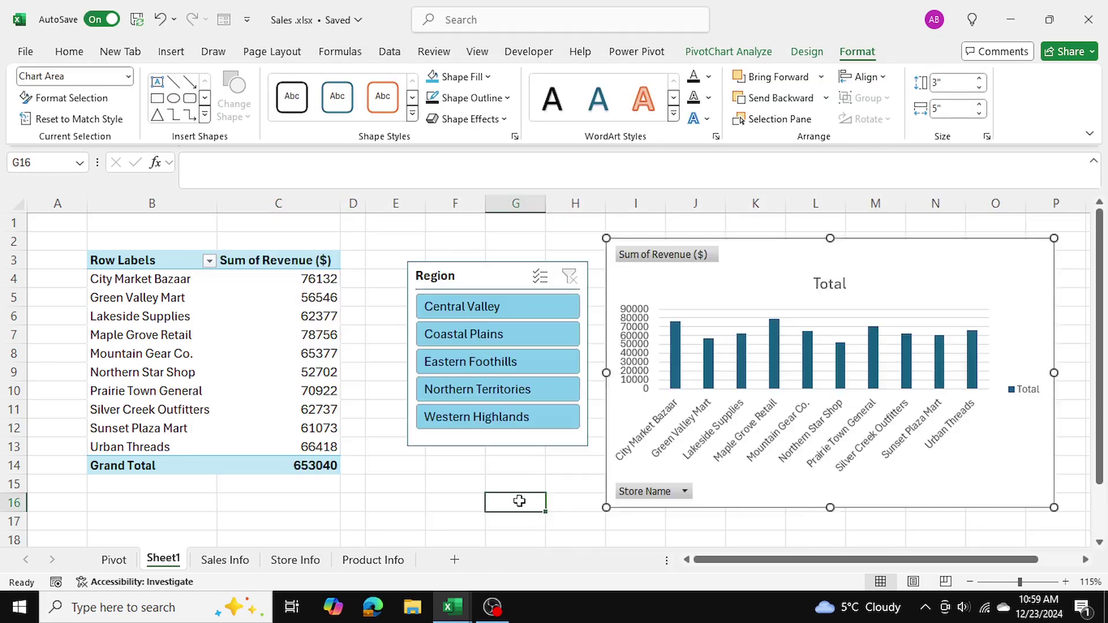
left_click(519, 501)
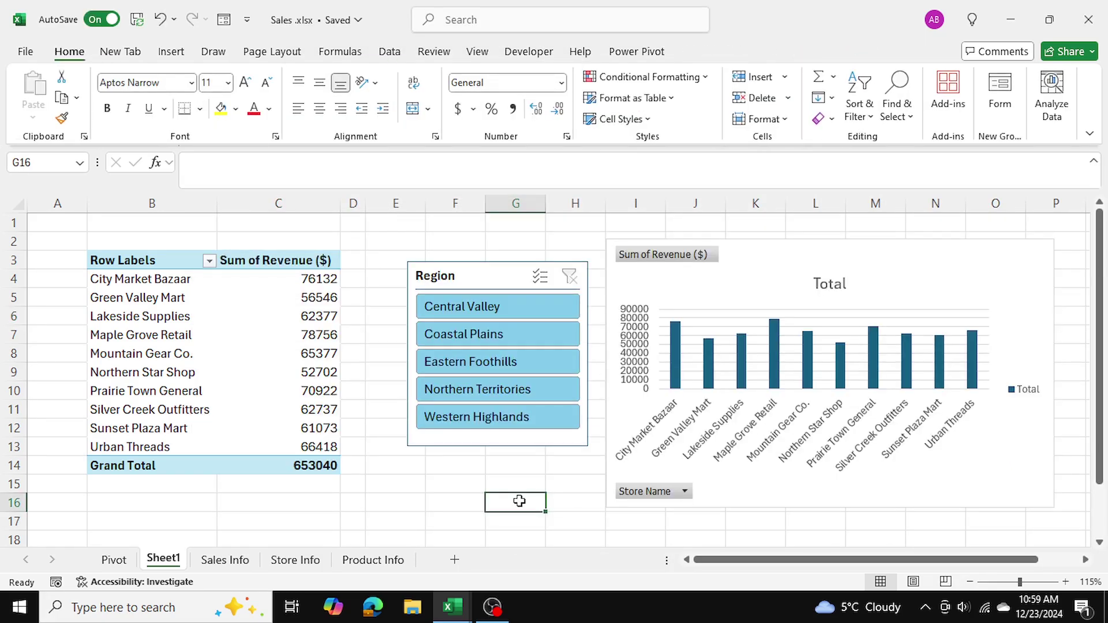